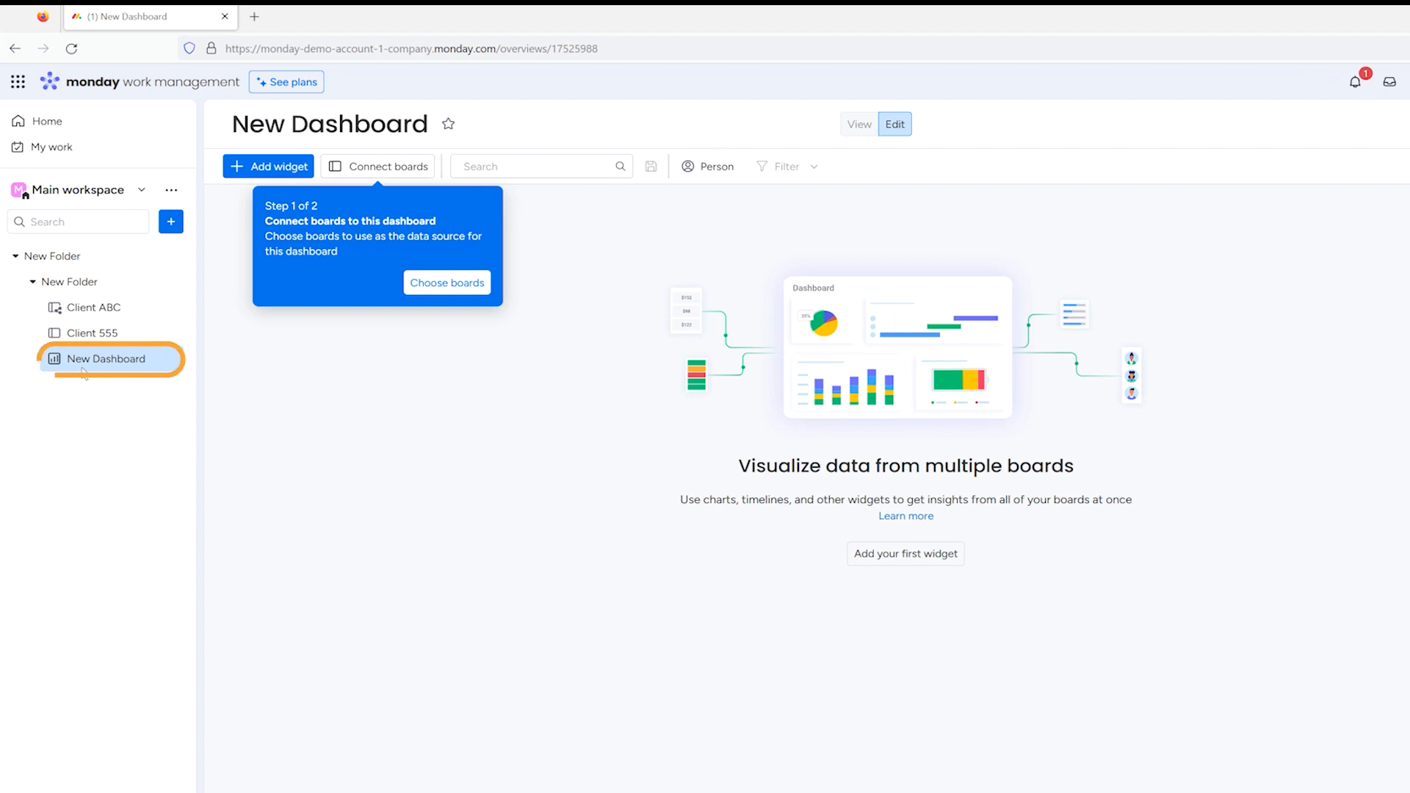
{"action": "left_click", "coordinate": [171, 222]}
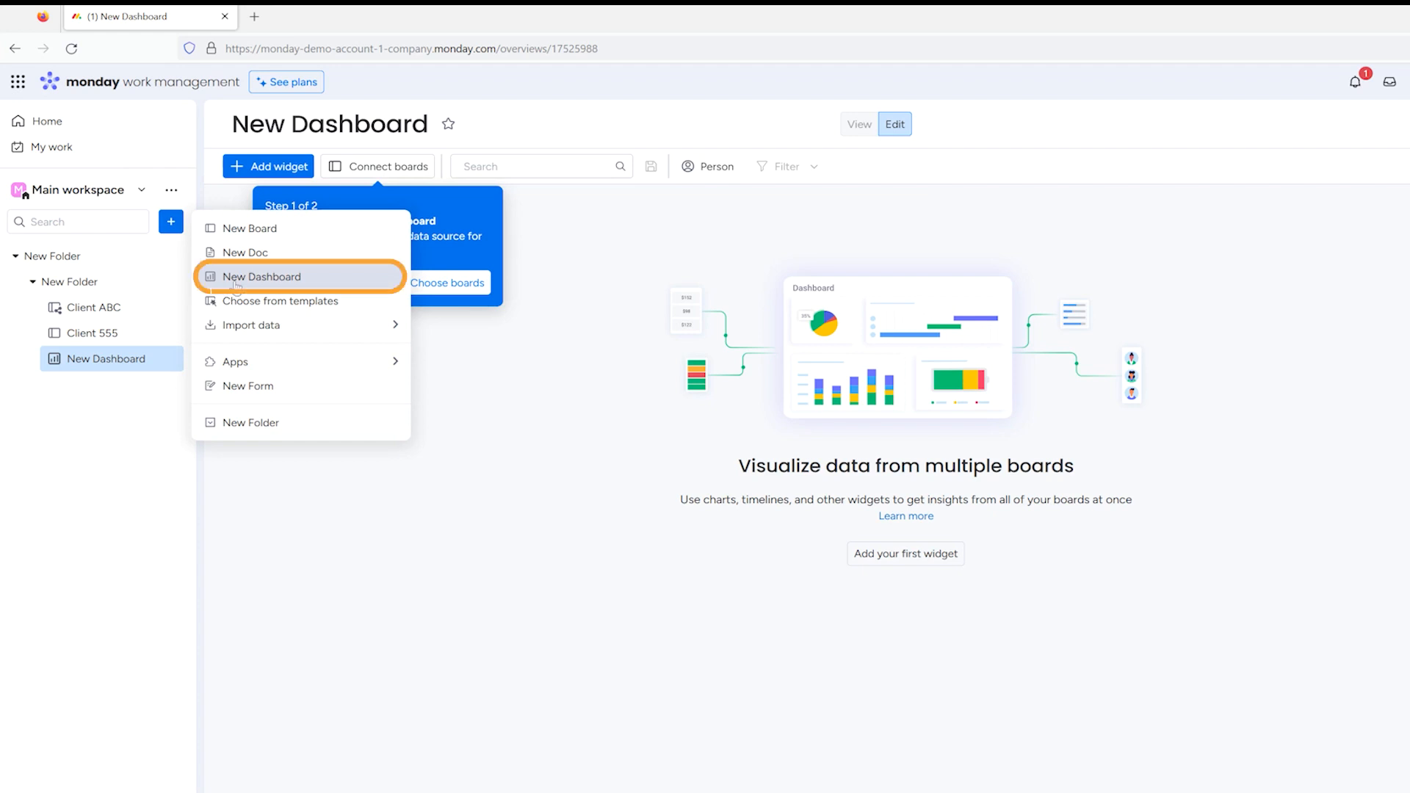
{"action": "left_click", "coordinate": [69, 411]}
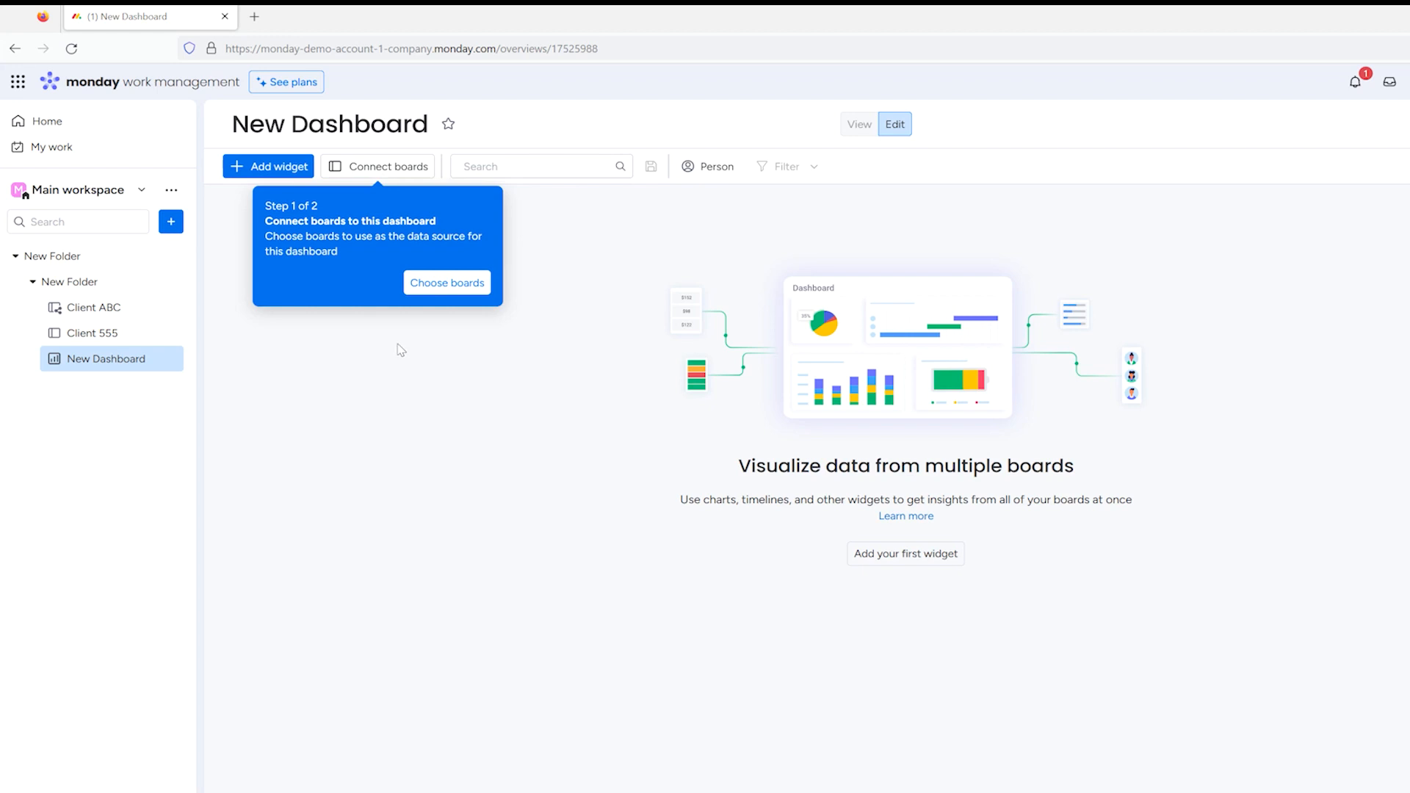
Connect the Client 555 board to the new dashboard as its data source
{"action": "left_click", "coordinate": [409, 174]}
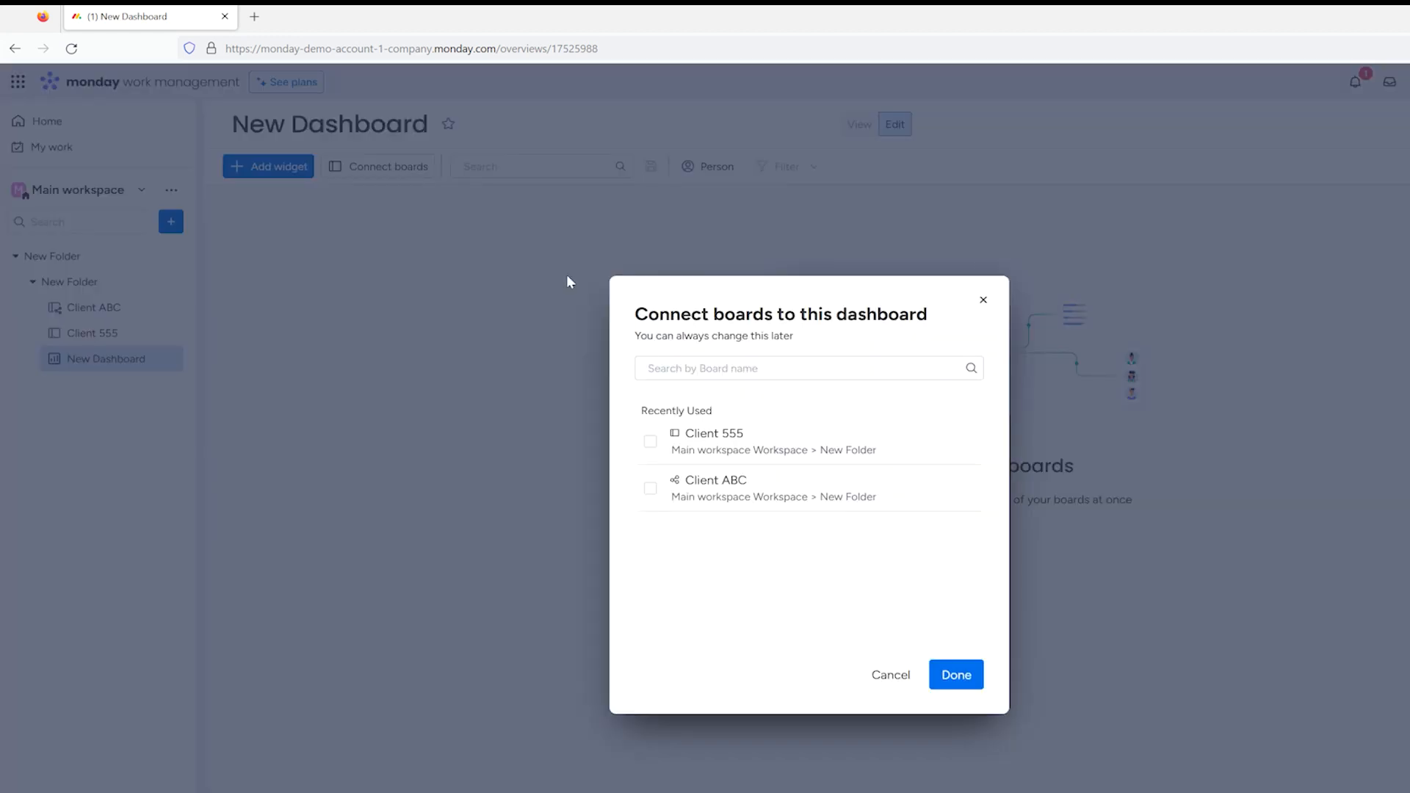
{"action": "left_click", "coordinate": [650, 441]}
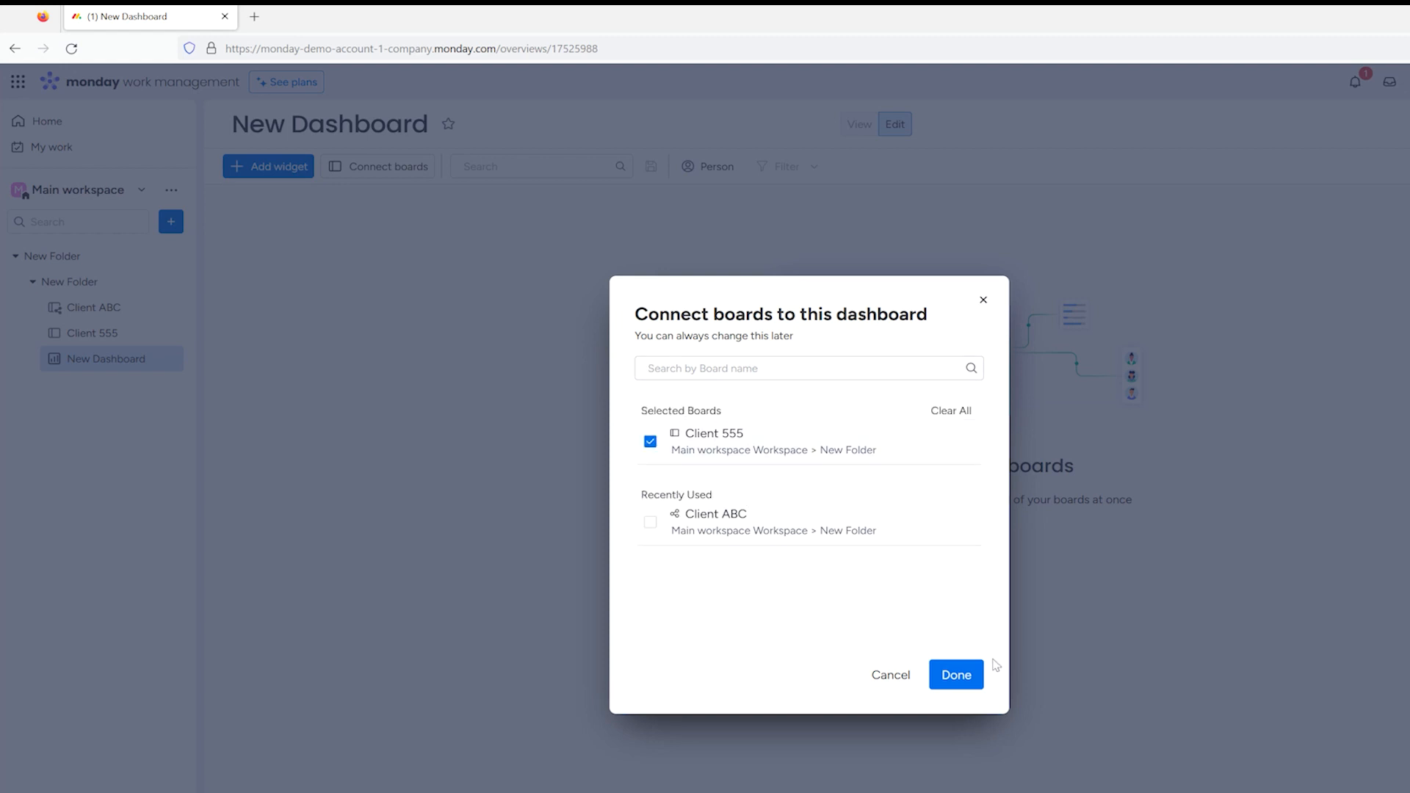
{"action": "left_click", "coordinate": [956, 674]}
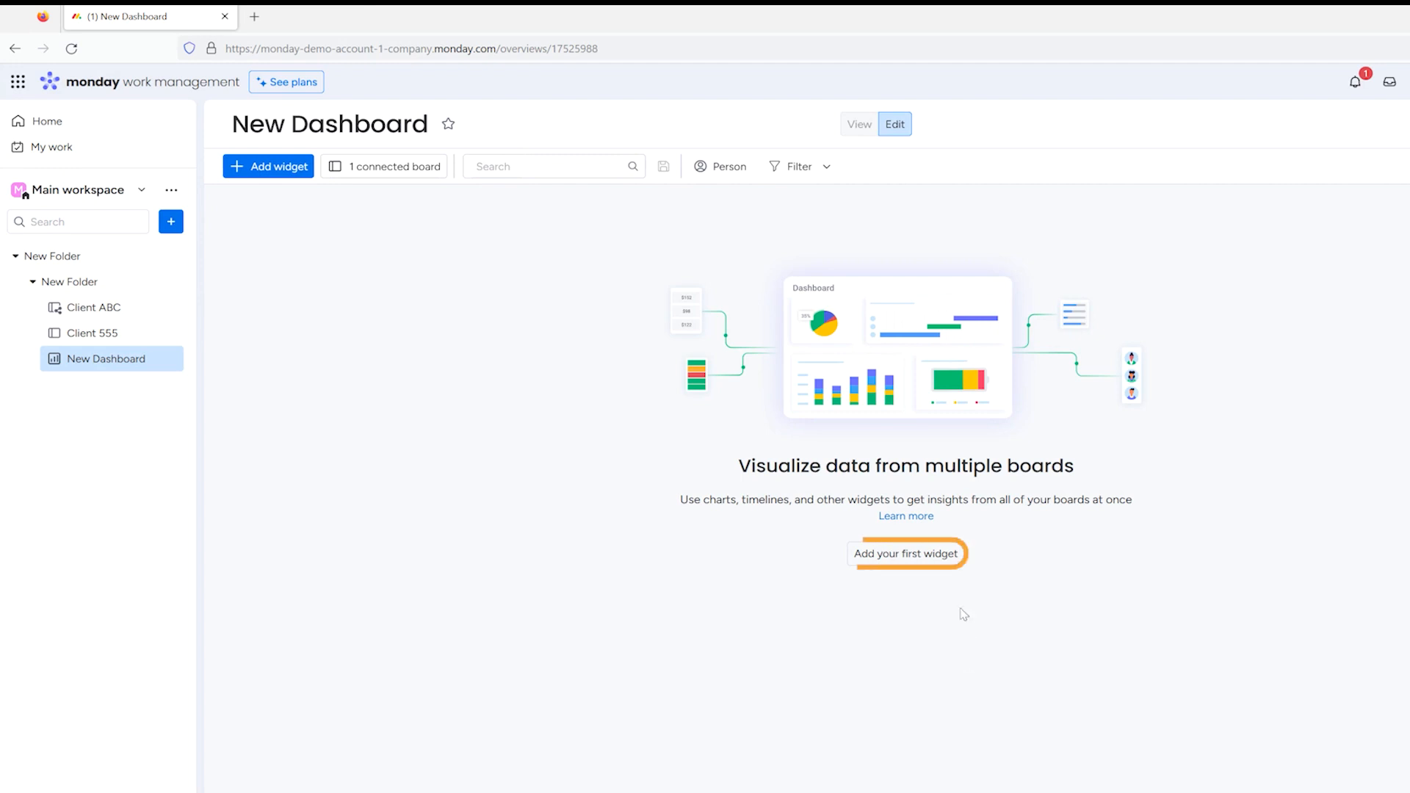
Add a Chart widget to the dashboard and enlarge it in both width and height
{"action": "left_click", "coordinate": [920, 563]}
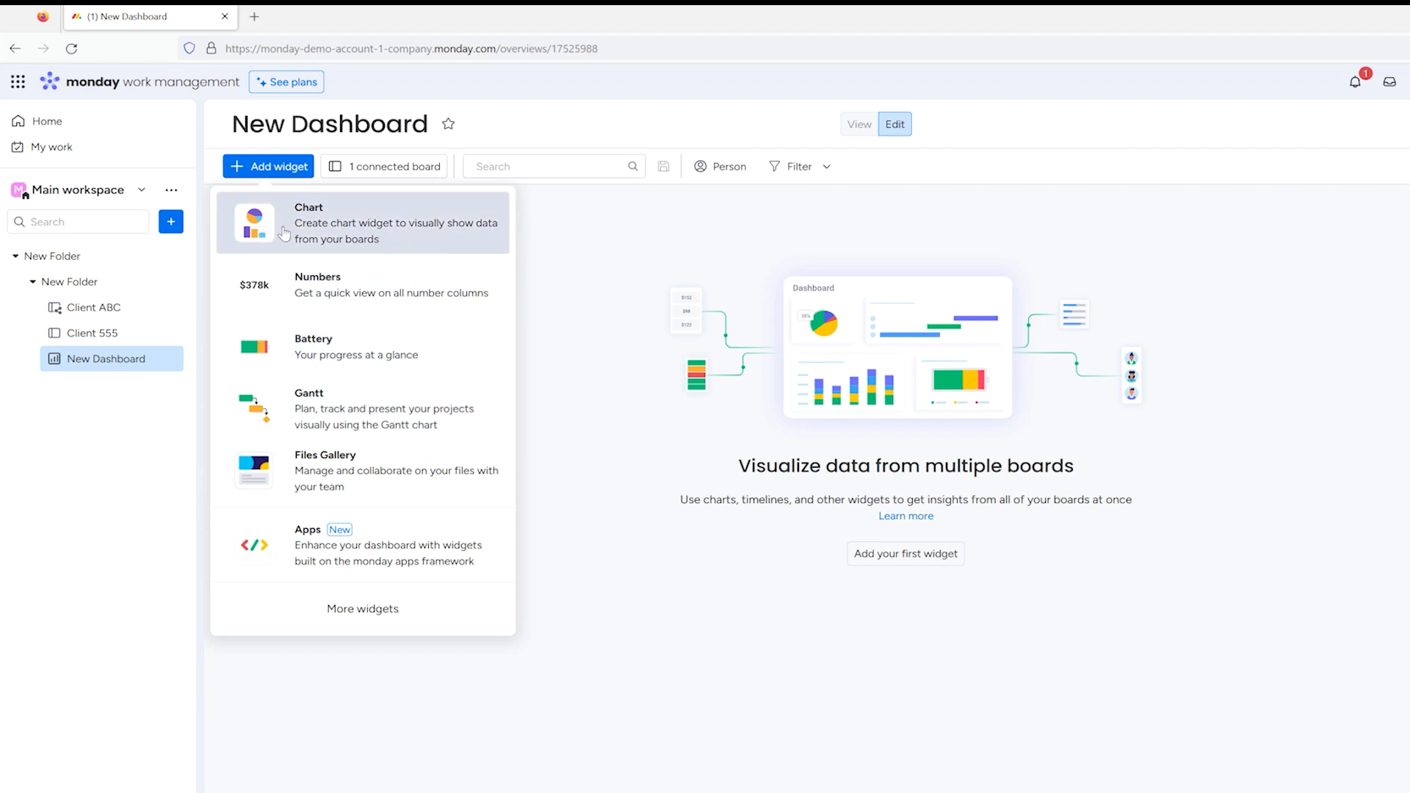
{"action": "left_click", "coordinate": [334, 230]}
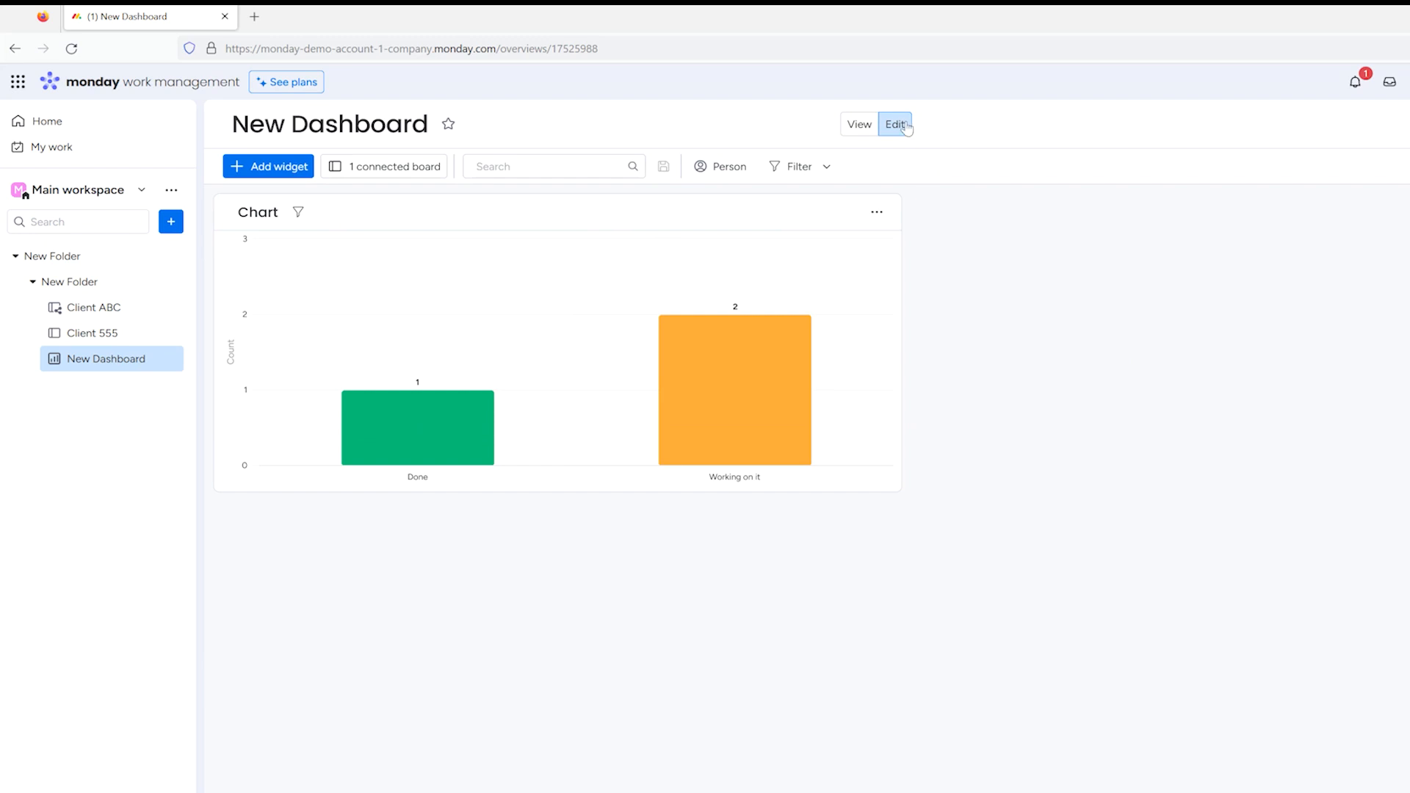
{"action": "left_click_drag", "start_coordinate": [900, 487], "coordinate": [1130, 715]}
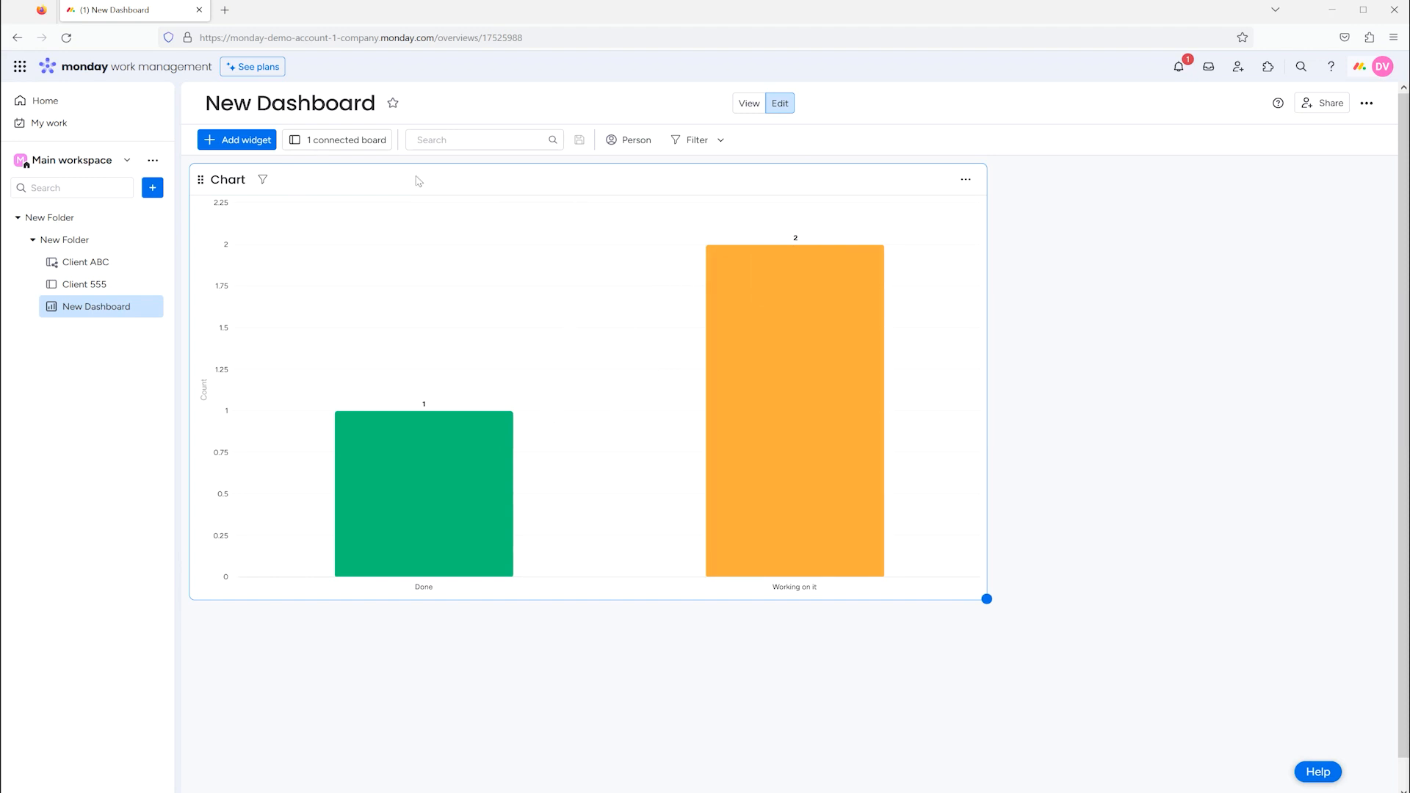
Try to rename the chart widget as "Campaigns by Status"
{"action": "left_click", "coordinate": [234, 182]}
{"action": "double_click", "coordinate": [234, 182]}
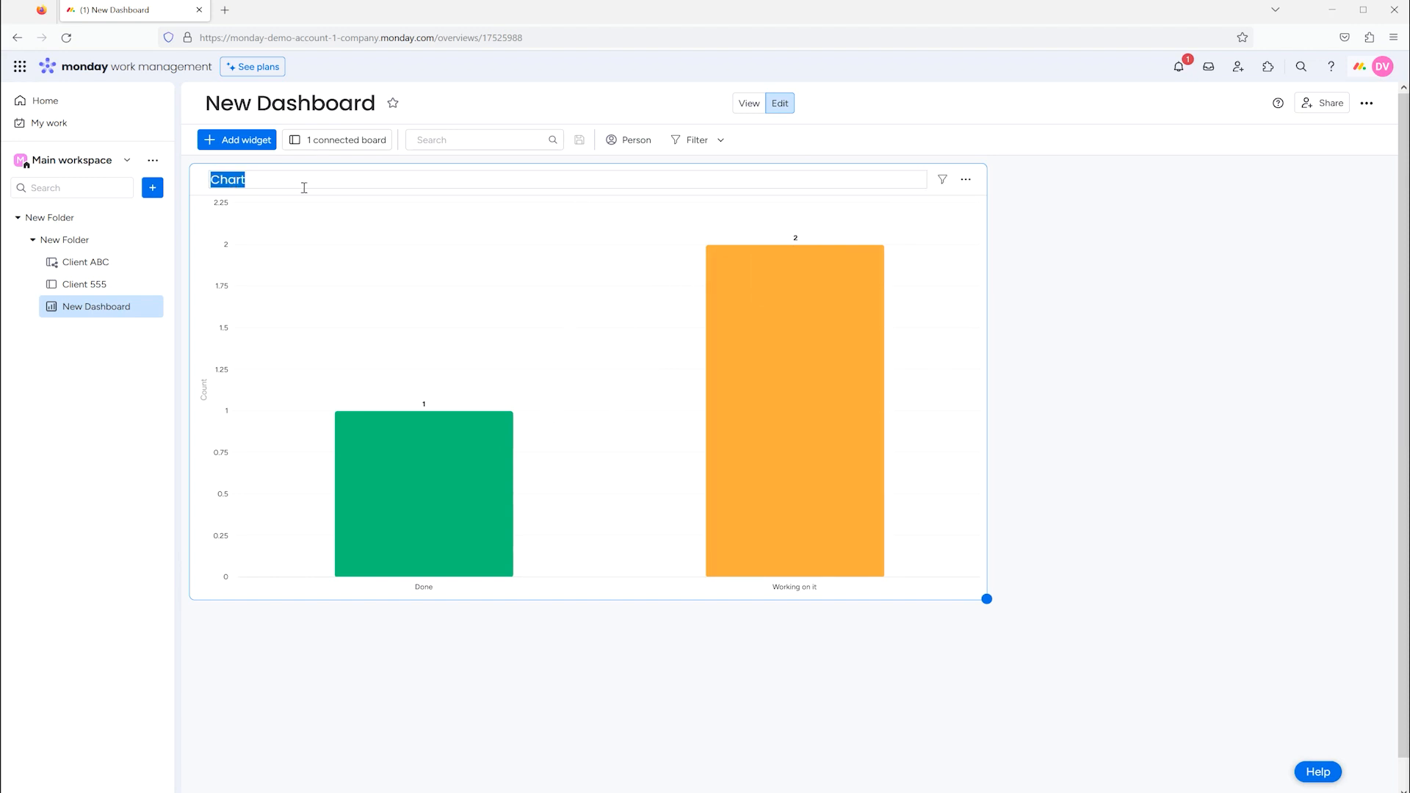
{"action": "key", "text": "BackSpace"}
{"action": "type", "text": "Statu"}
{"action": "key", "text": "ctrl+BackSpace"}
{"action": "type", "text": "Campaigns by Status"}
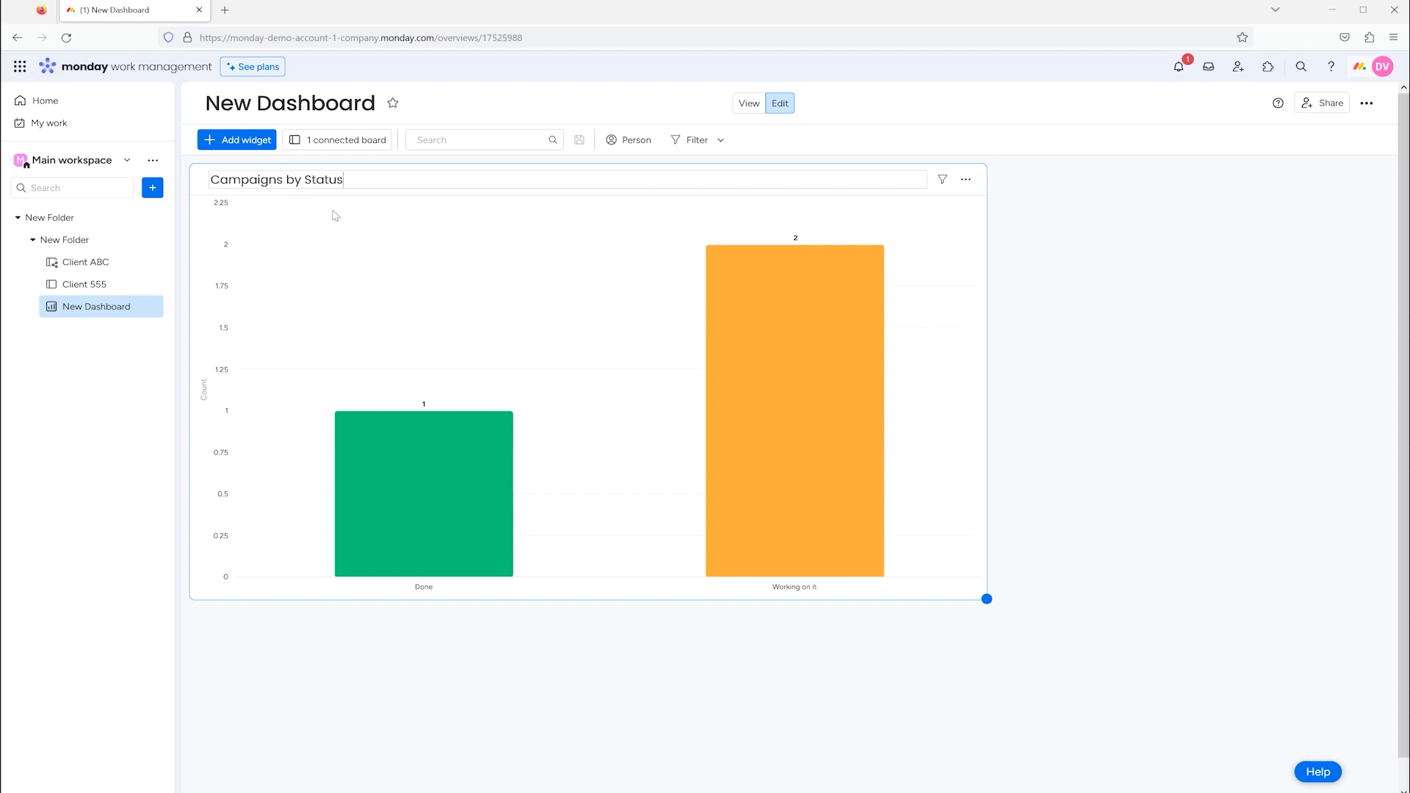
Examine the available chart types and the X Axis and Y Axis options in the chart widget's settings
{"action": "left_click", "coordinate": [965, 180]}
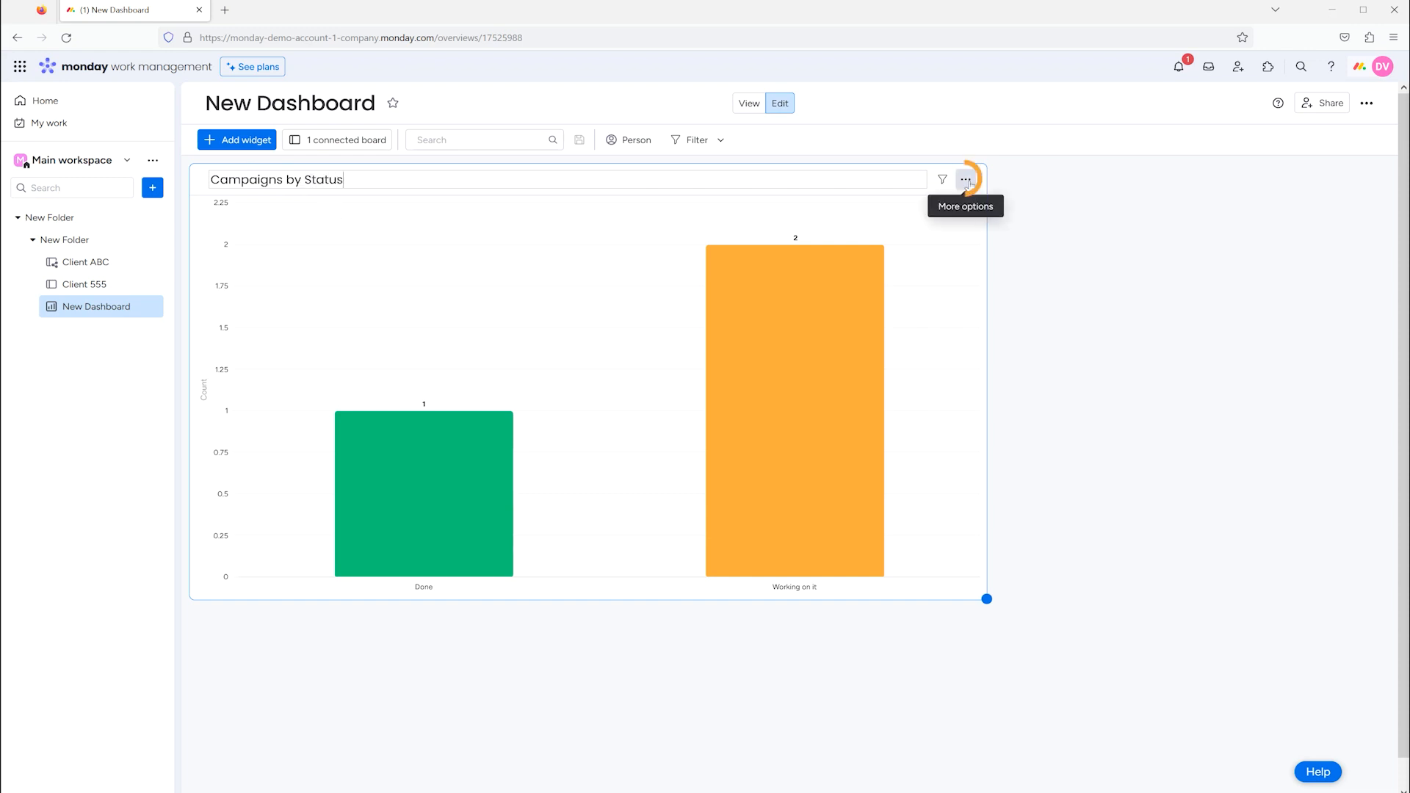
{"action": "left_click", "coordinate": [1057, 232]}
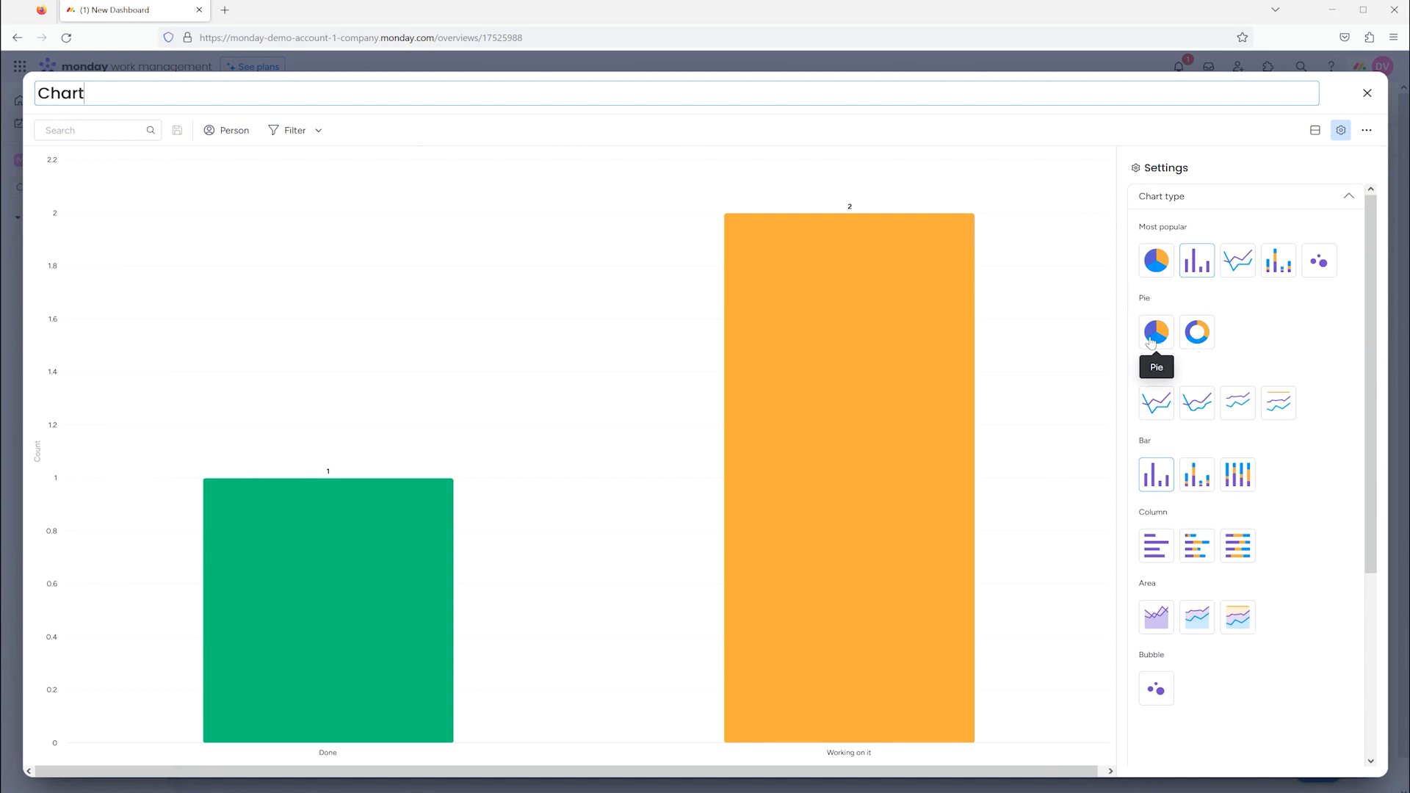
{"action": "scroll", "coordinate": [1270, 331], "scroll_direction": "down", "scroll_amount": 2}
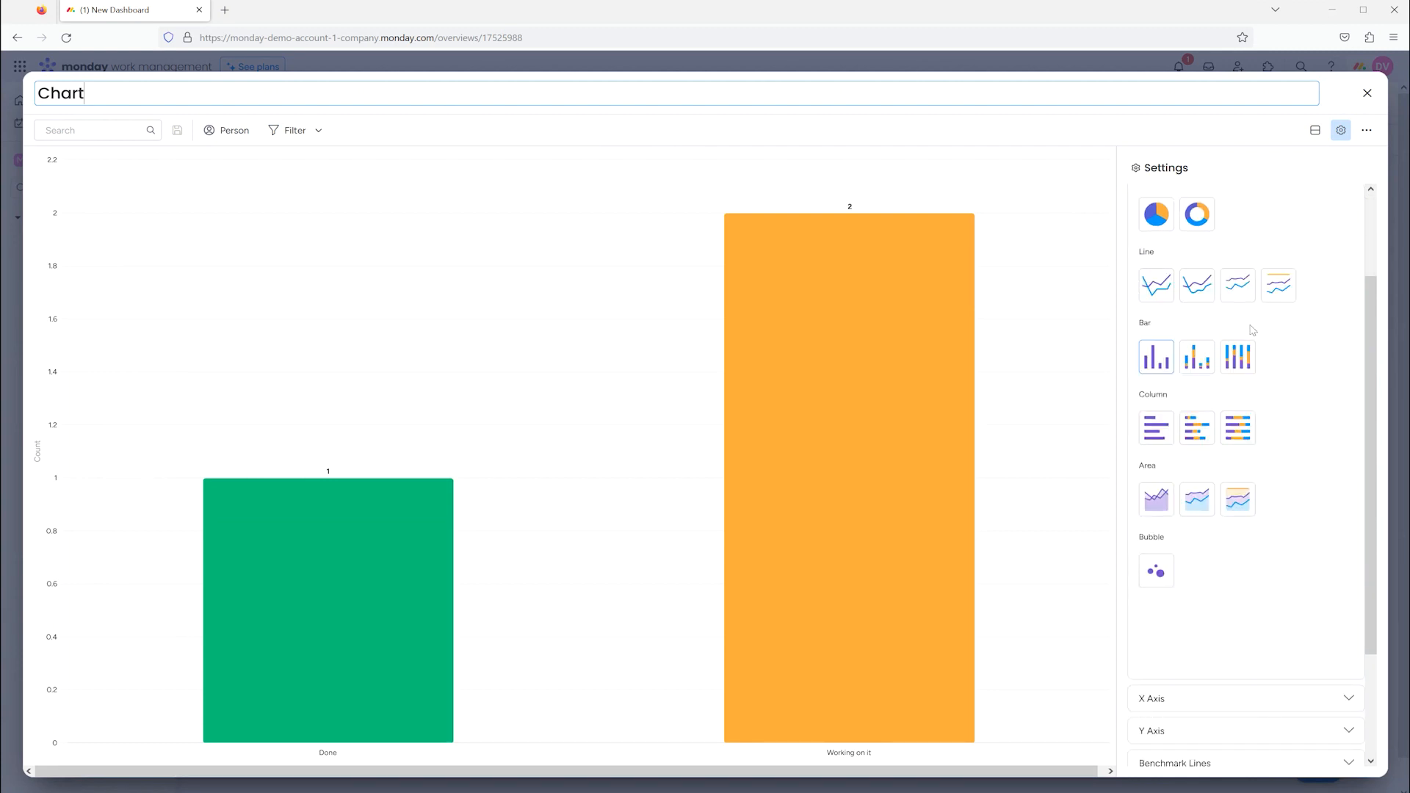
{"action": "scroll", "coordinate": [1252, 330], "scroll_direction": "down", "scroll_amount": 2}
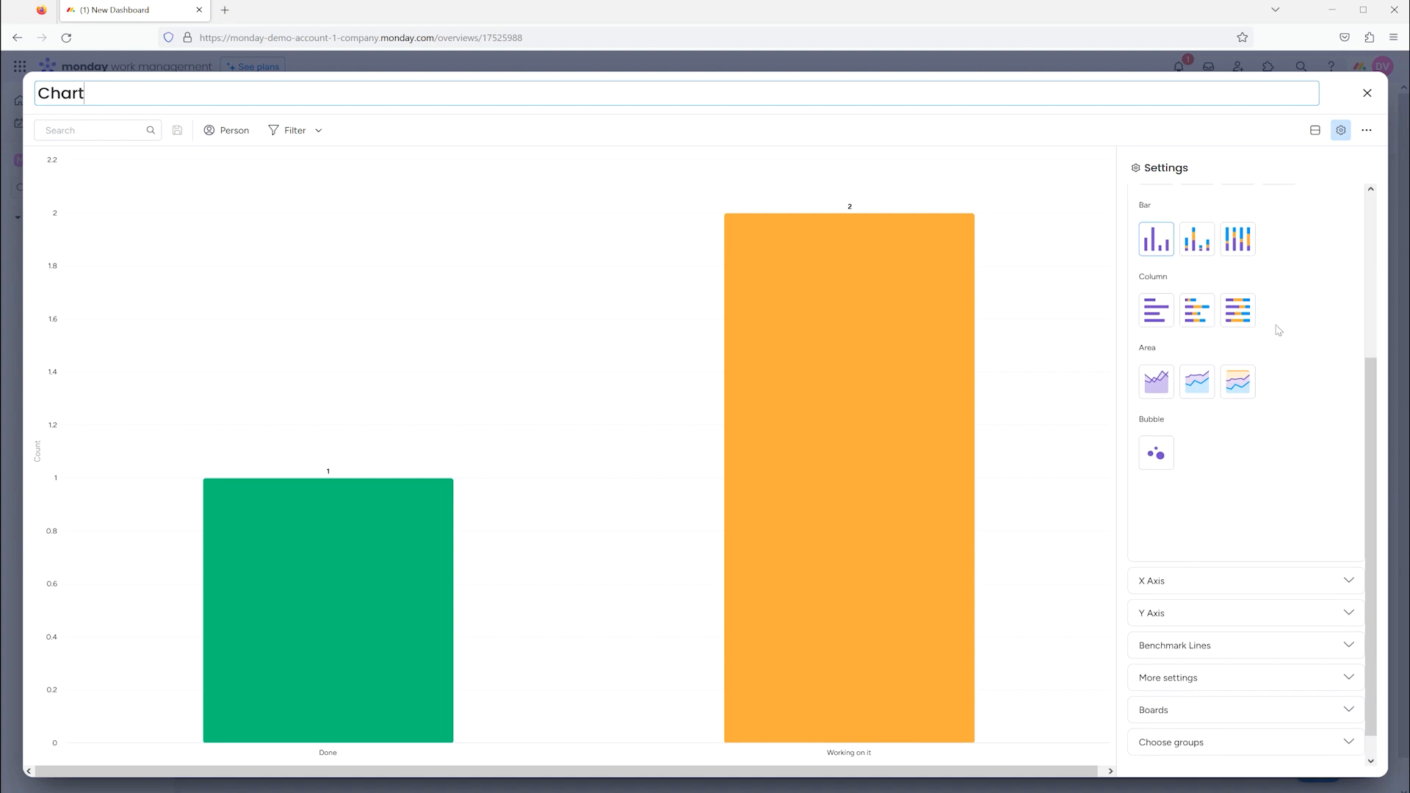
{"action": "scroll", "coordinate": [1278, 330], "scroll_direction": "down", "scroll_amount": 1}
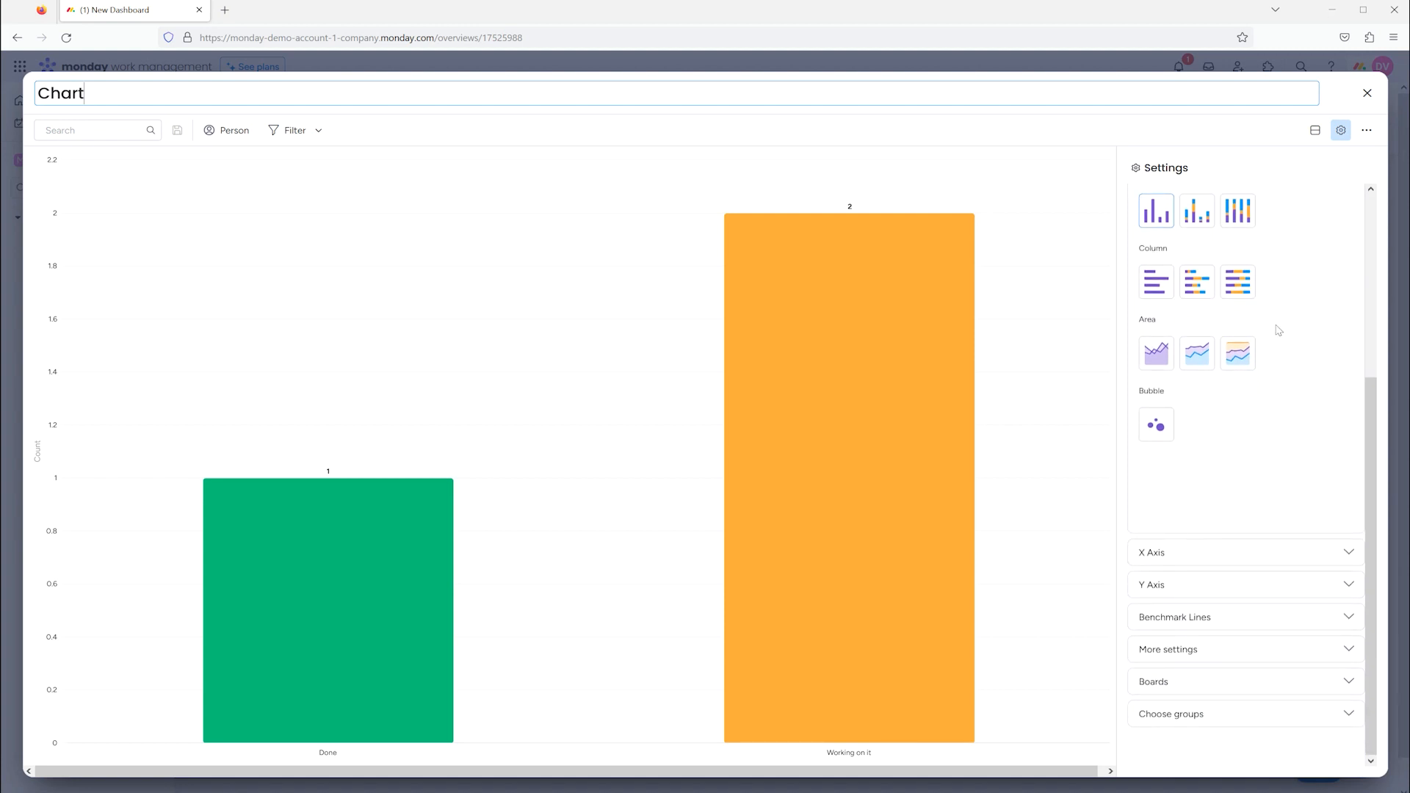
{"action": "scroll", "coordinate": [1278, 330], "scroll_direction": "up", "scroll_amount": 4}
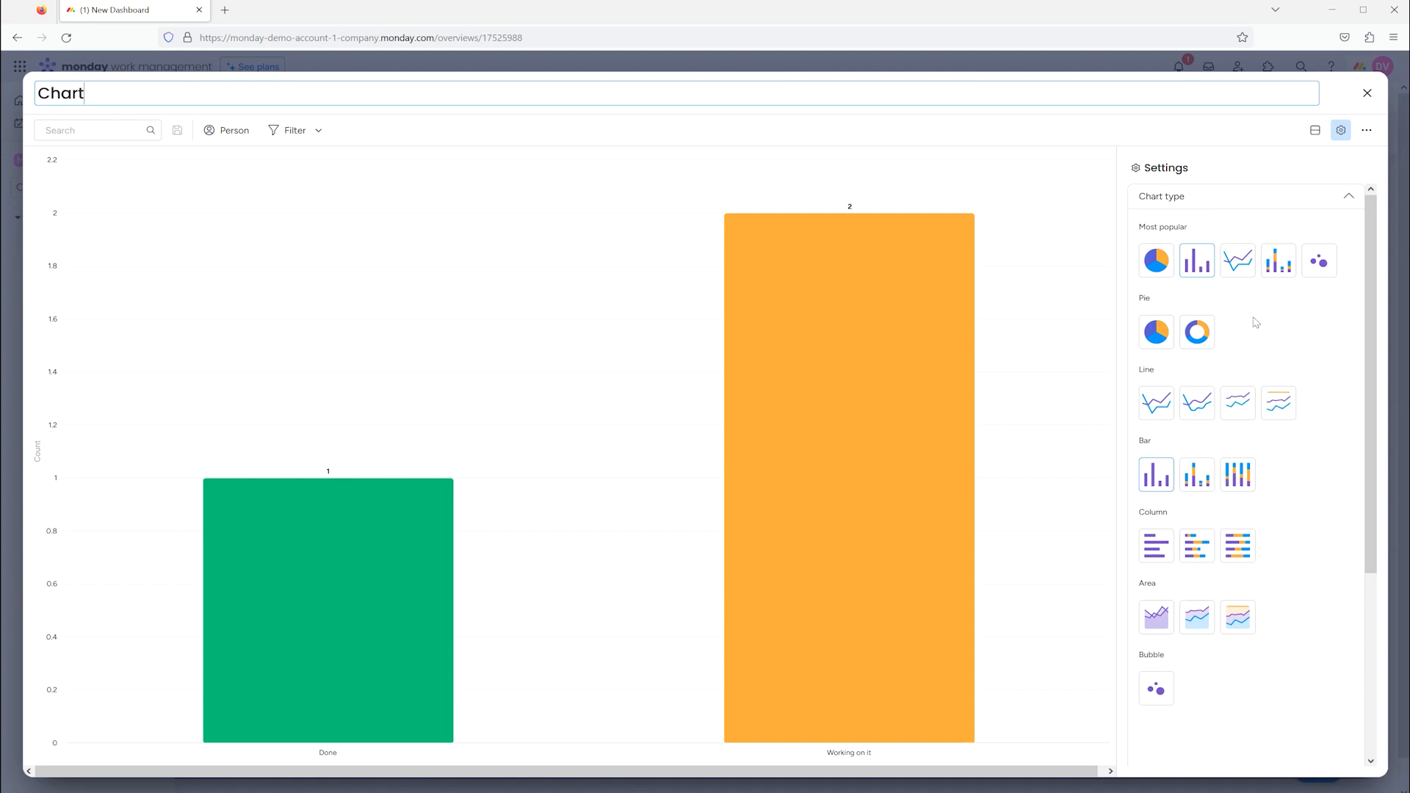
{"action": "scroll", "coordinate": [1258, 311], "scroll_direction": "down", "scroll_amount": 3}
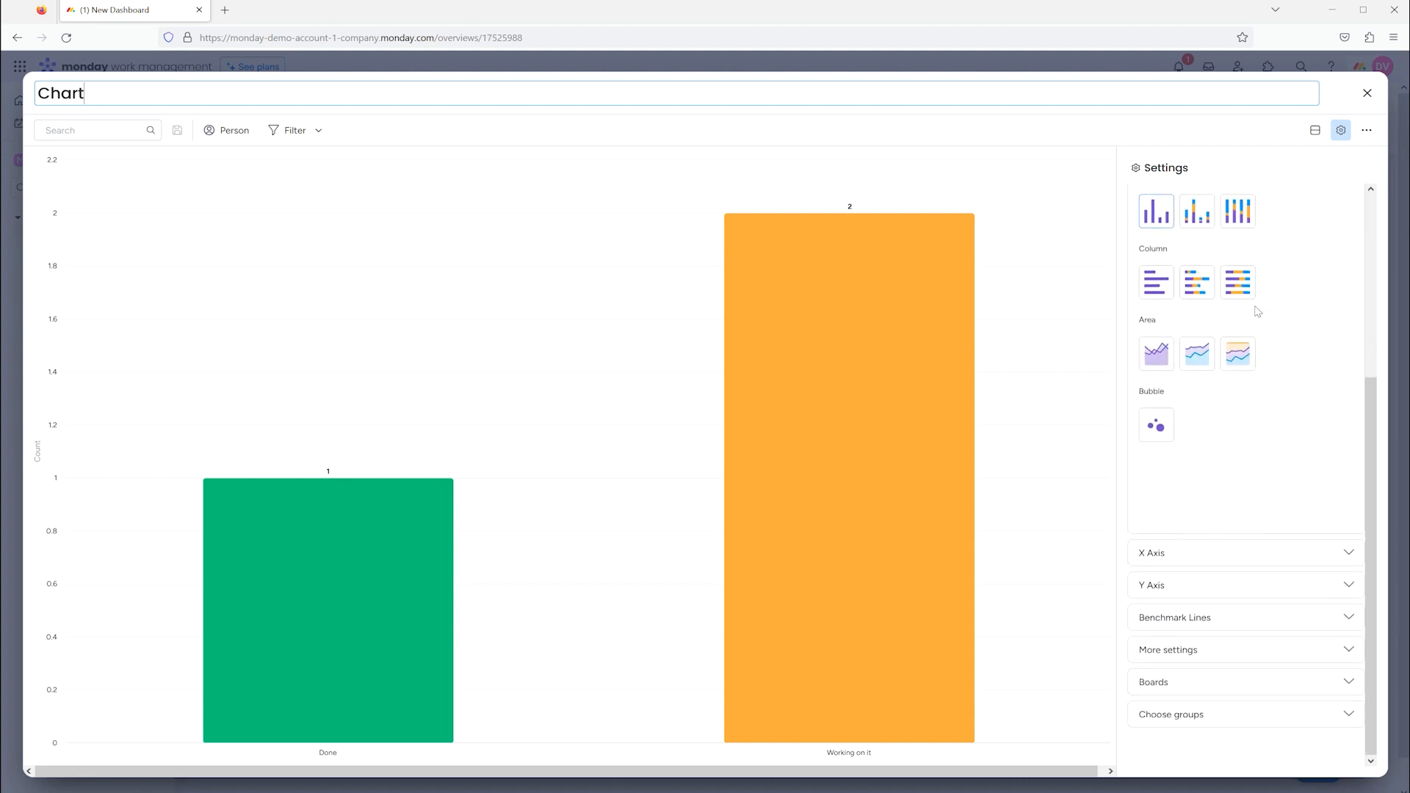
{"action": "left_click", "coordinate": [1300, 556]}
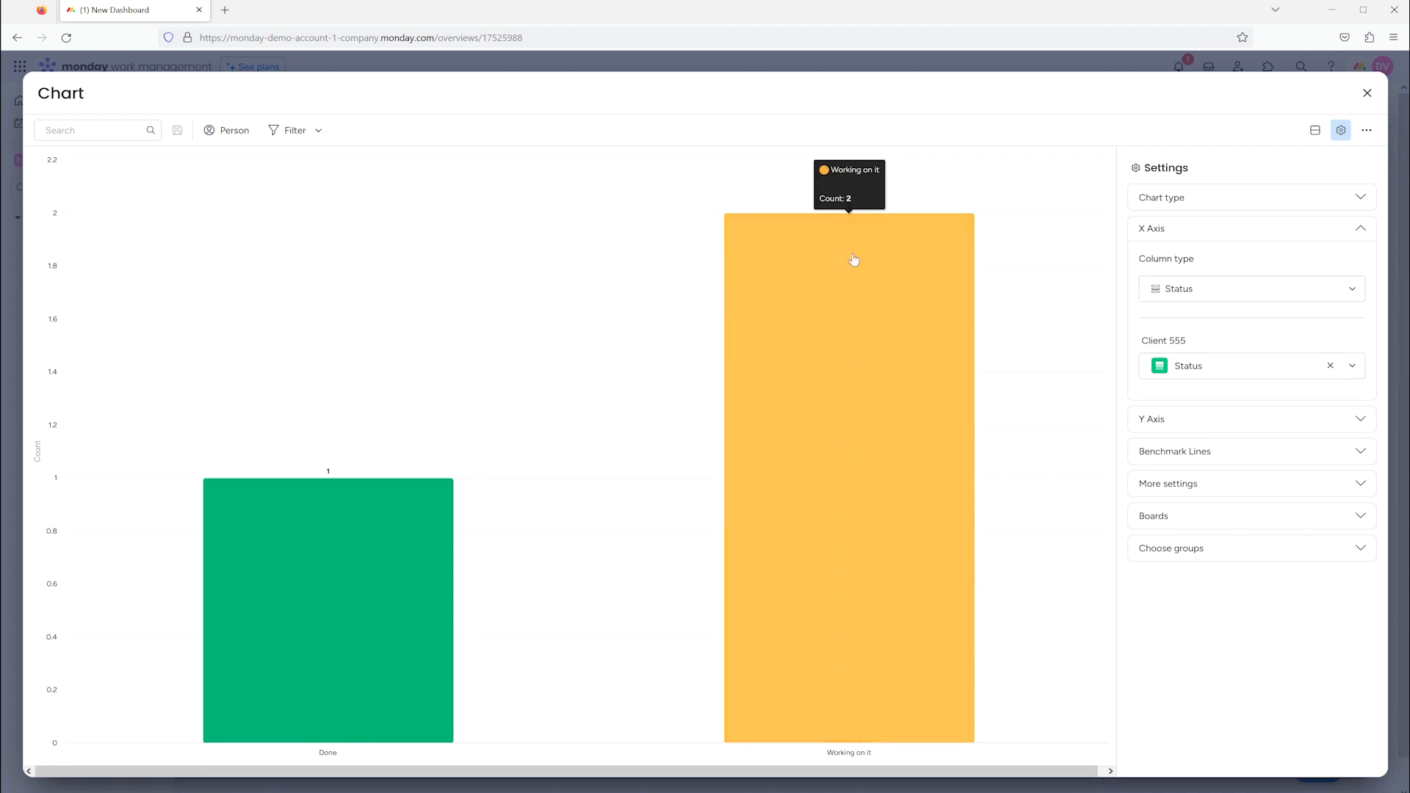
{"action": "left_click", "coordinate": [1235, 418]}
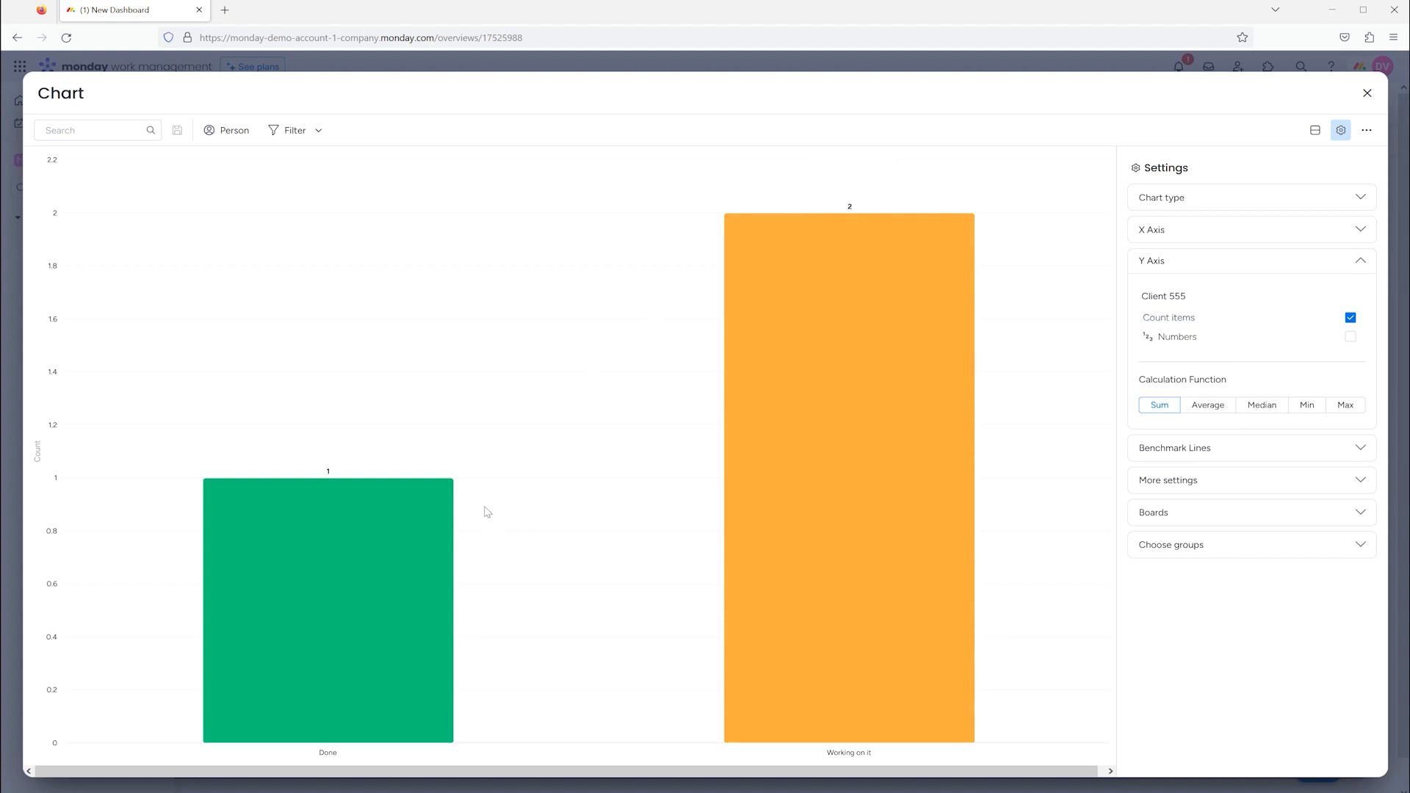
{"action": "left_click", "coordinate": [1367, 92]}
Set the status of Item 5 in the first group of the Client 555 board to Stuck
{"action": "left_click", "coordinate": [100, 287]}
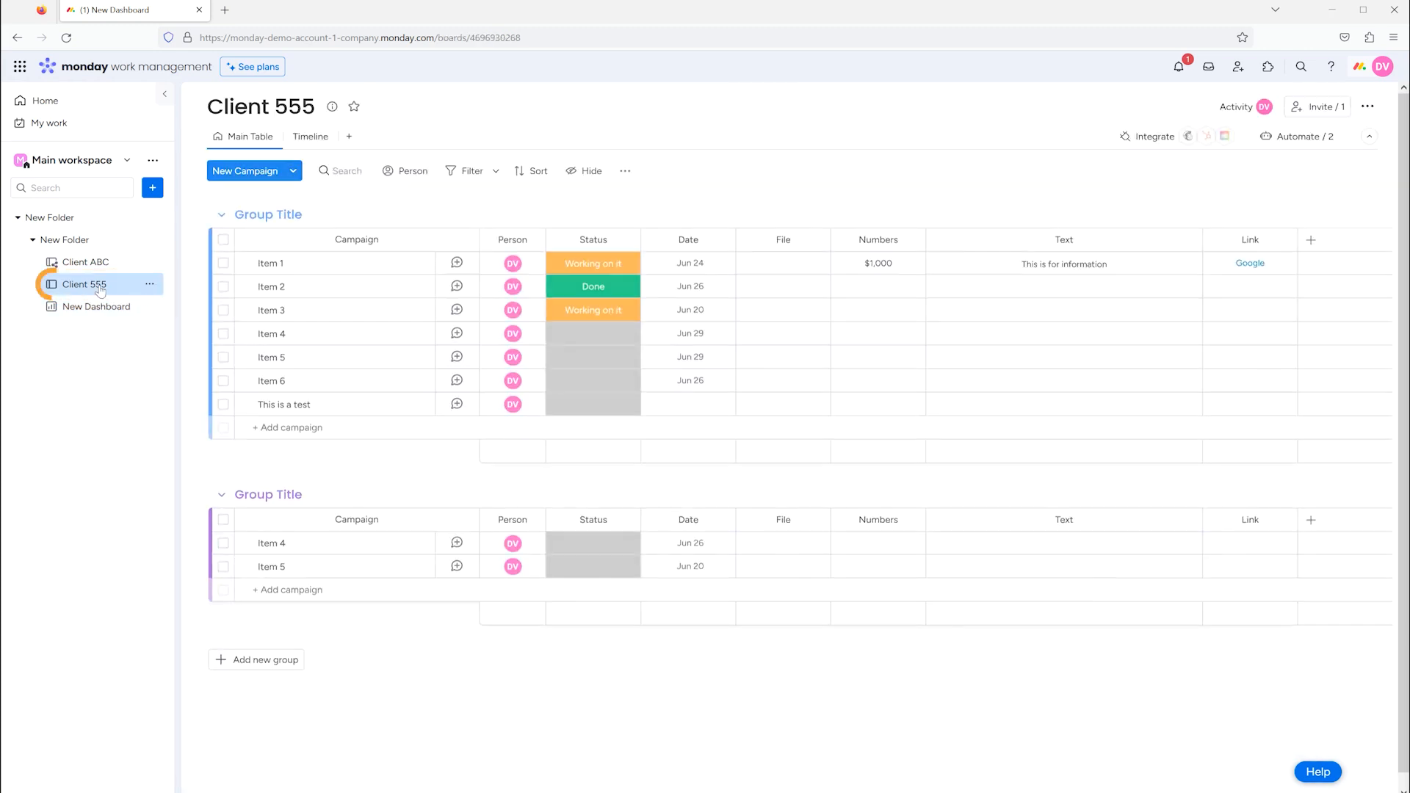
{"action": "left_click", "coordinate": [595, 358]}
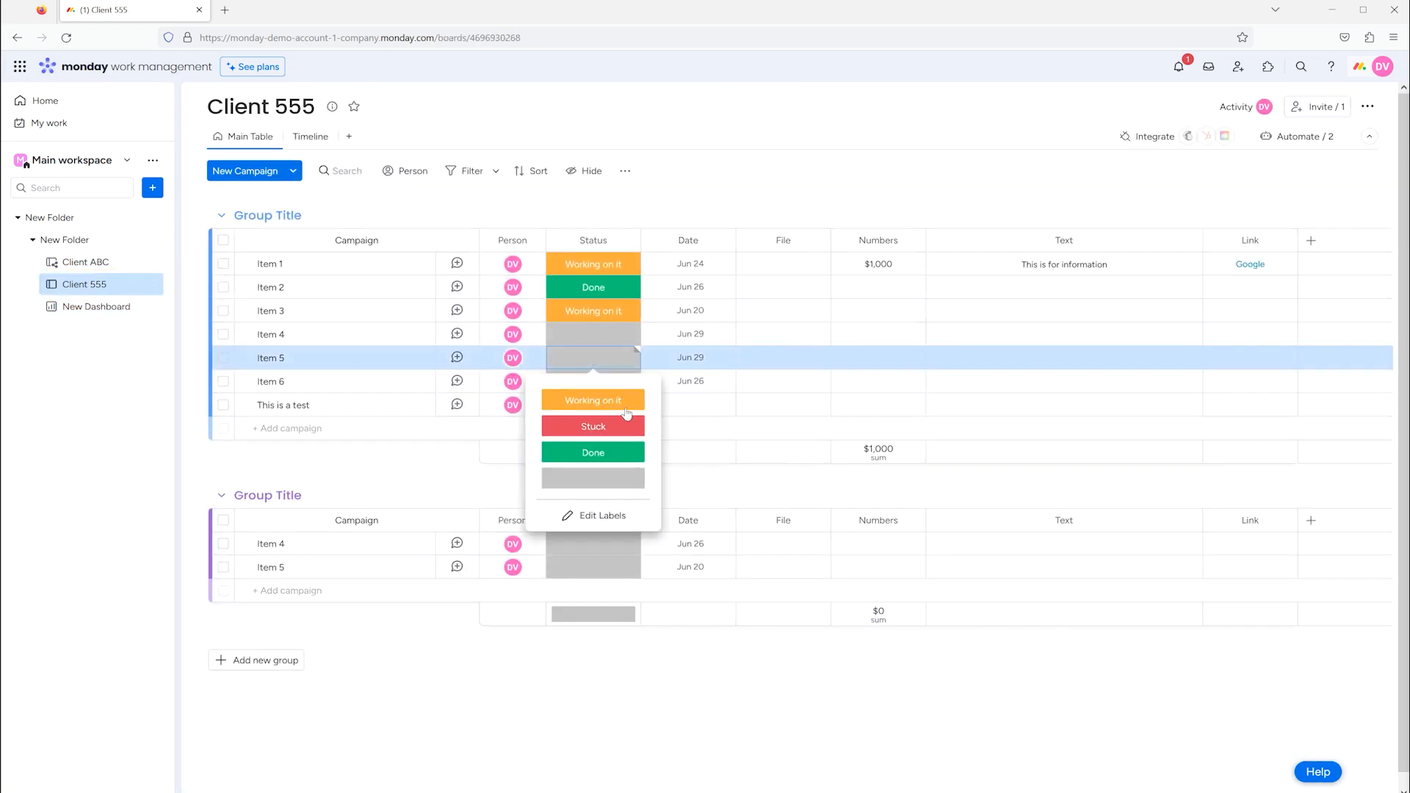
{"action": "left_click", "coordinate": [626, 424]}
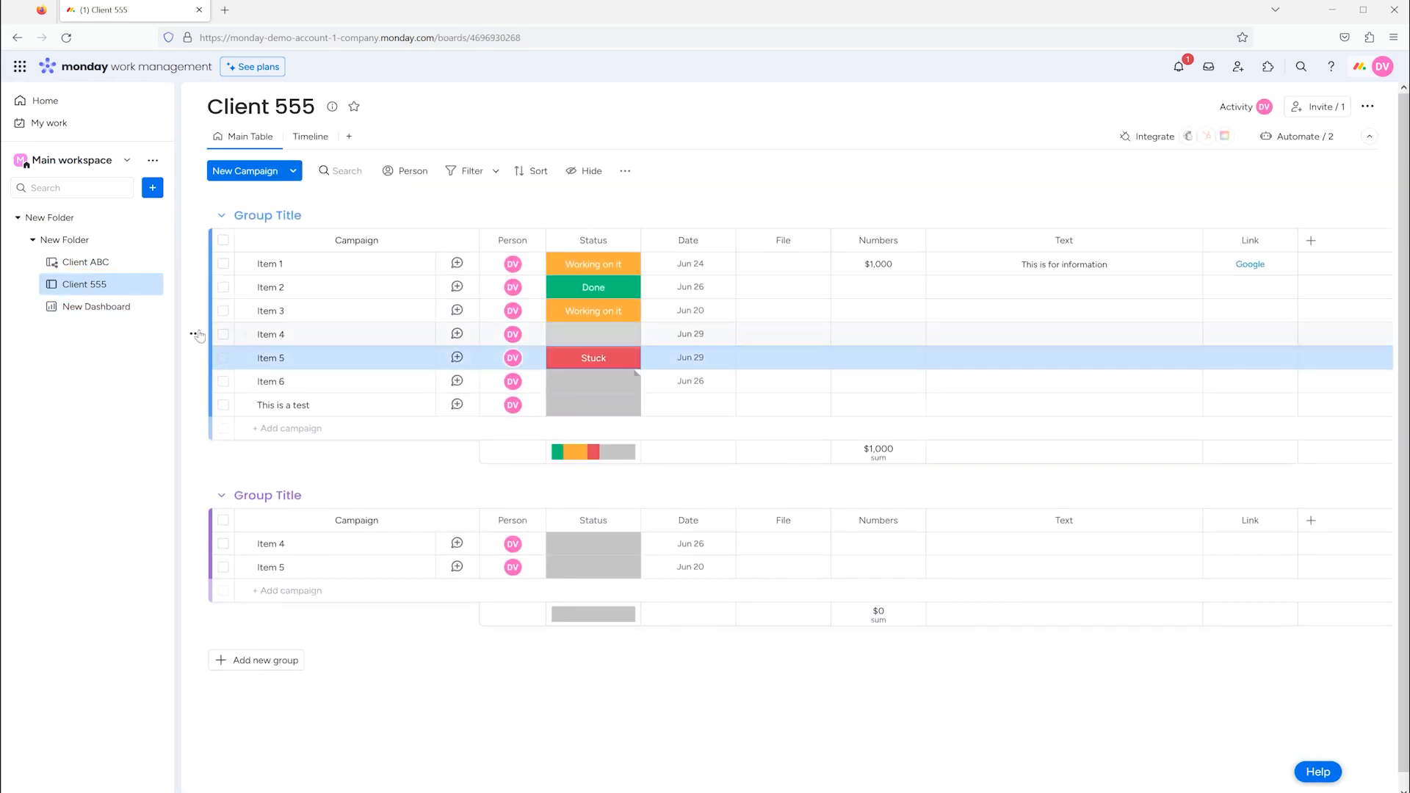
Compare the chart on New Dashboard with the statuses on the Client 555 board, ending on the dashboard
{"action": "left_click", "coordinate": [92, 306]}
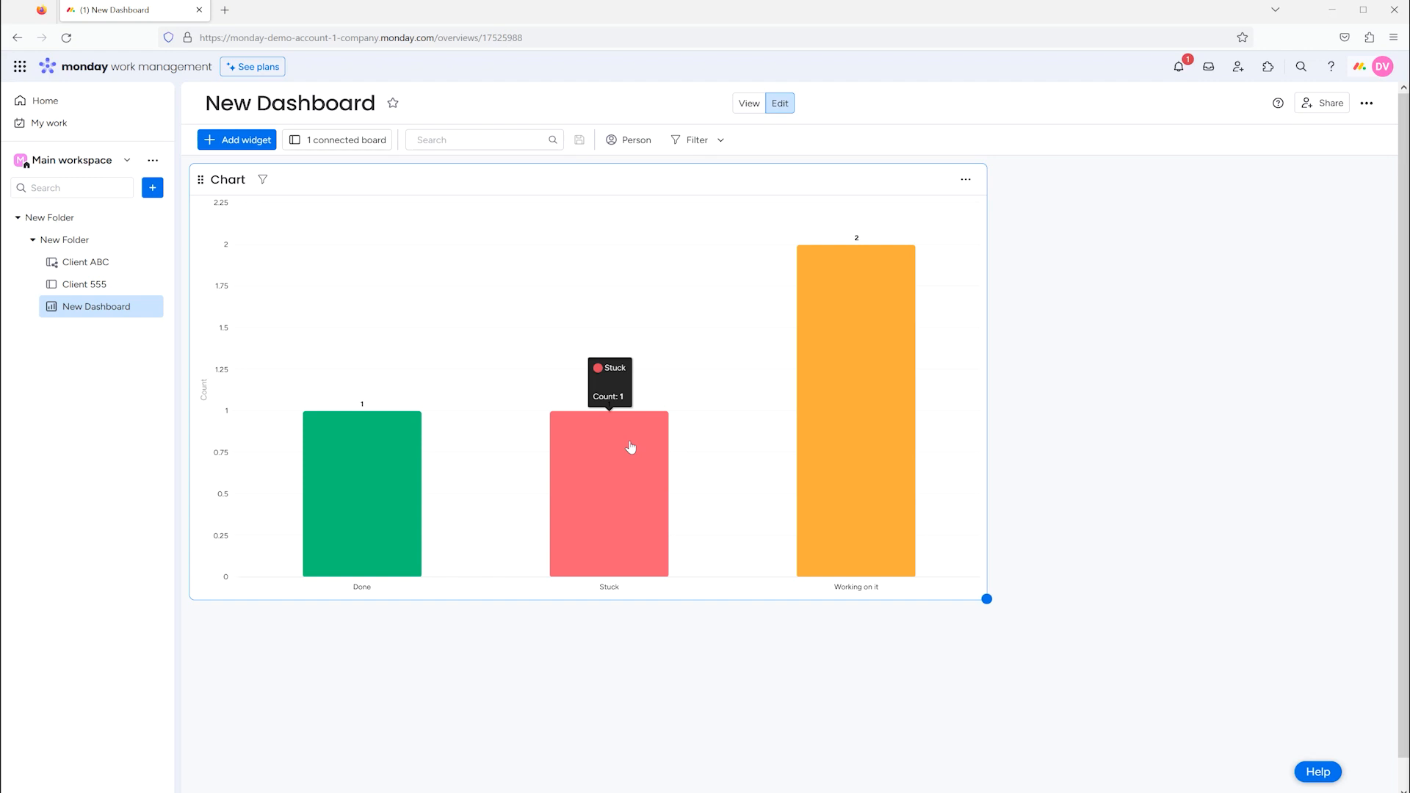
{"action": "left_click", "coordinate": [84, 284]}
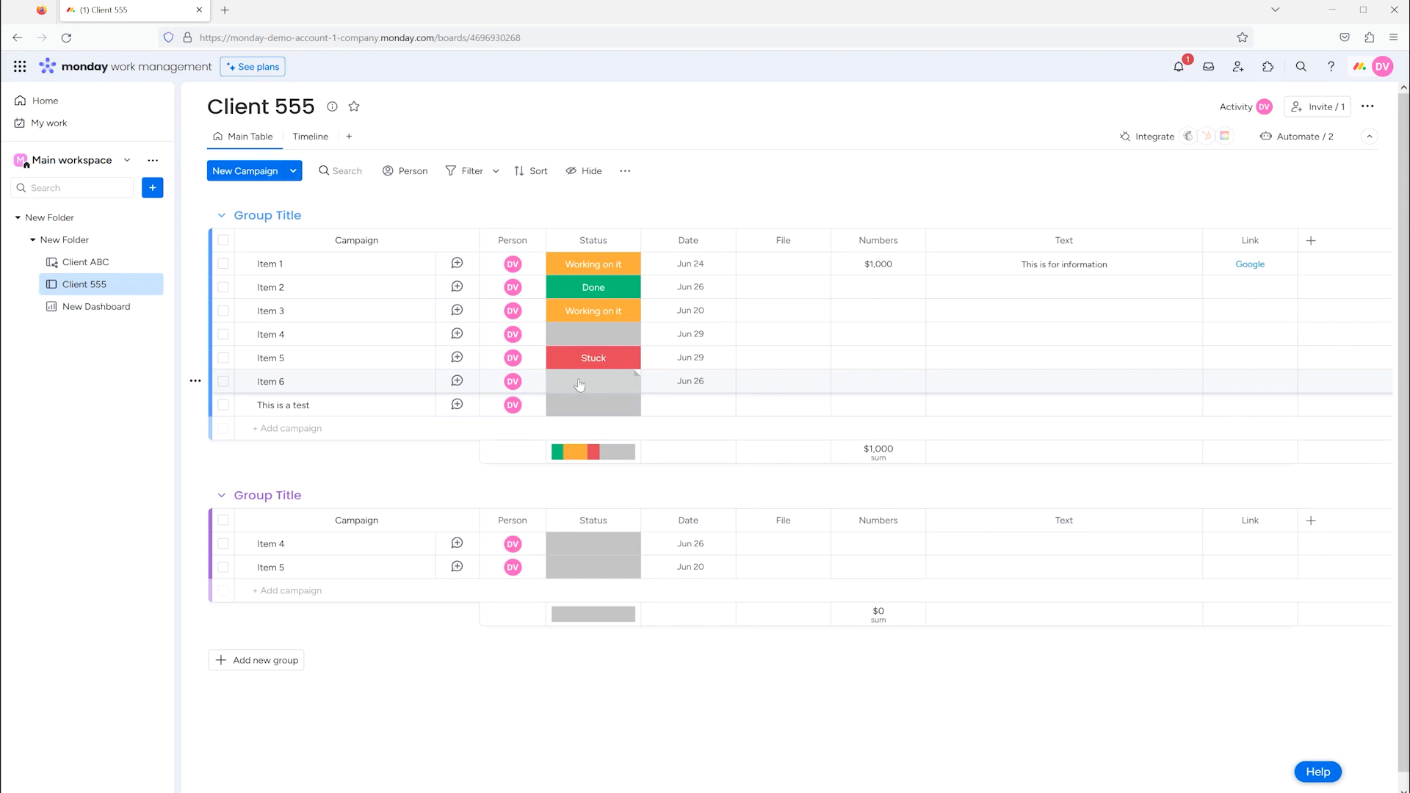
{"action": "left_click", "coordinate": [117, 307]}
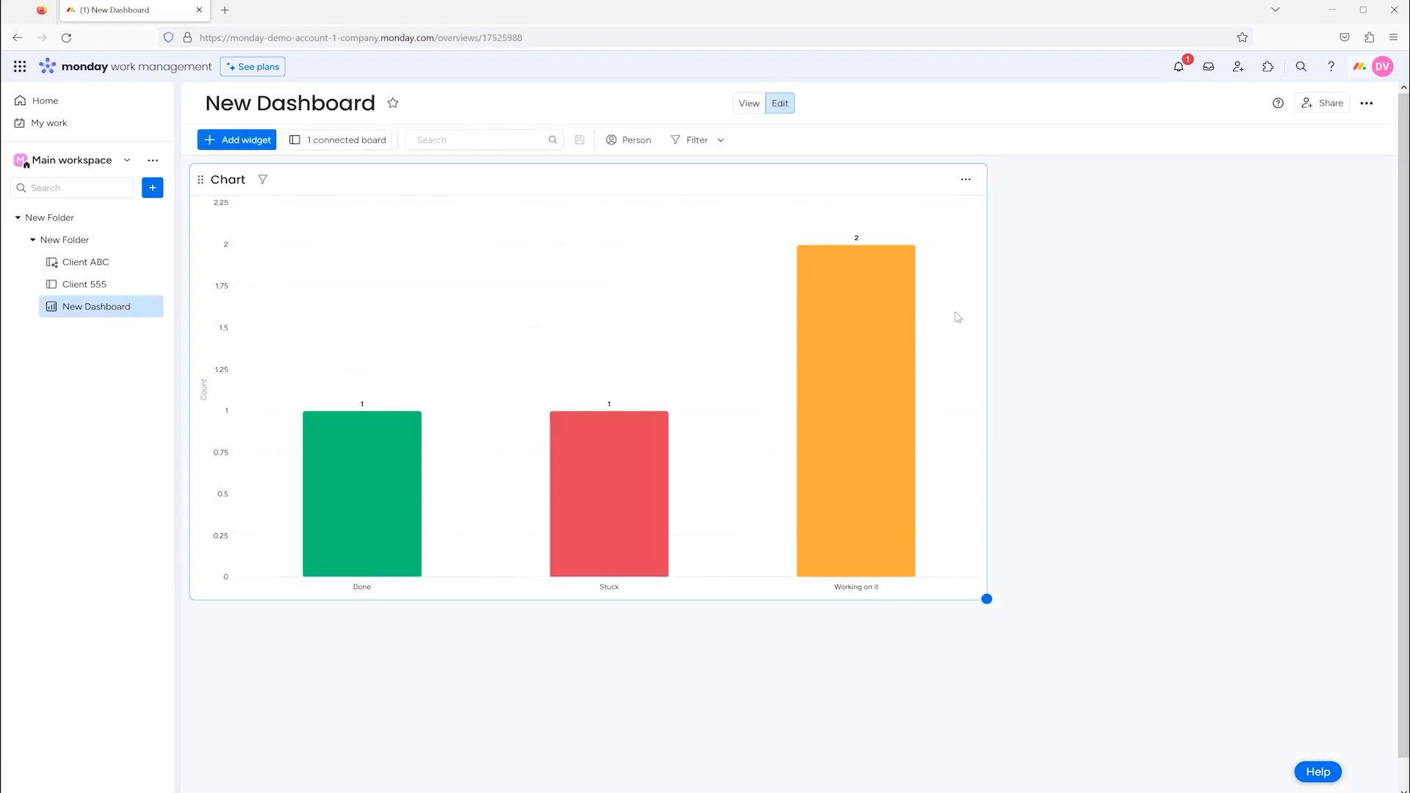
Add a benchmark line with a value of 5 in the chart widget's settings
{"action": "left_click", "coordinate": [965, 181]}
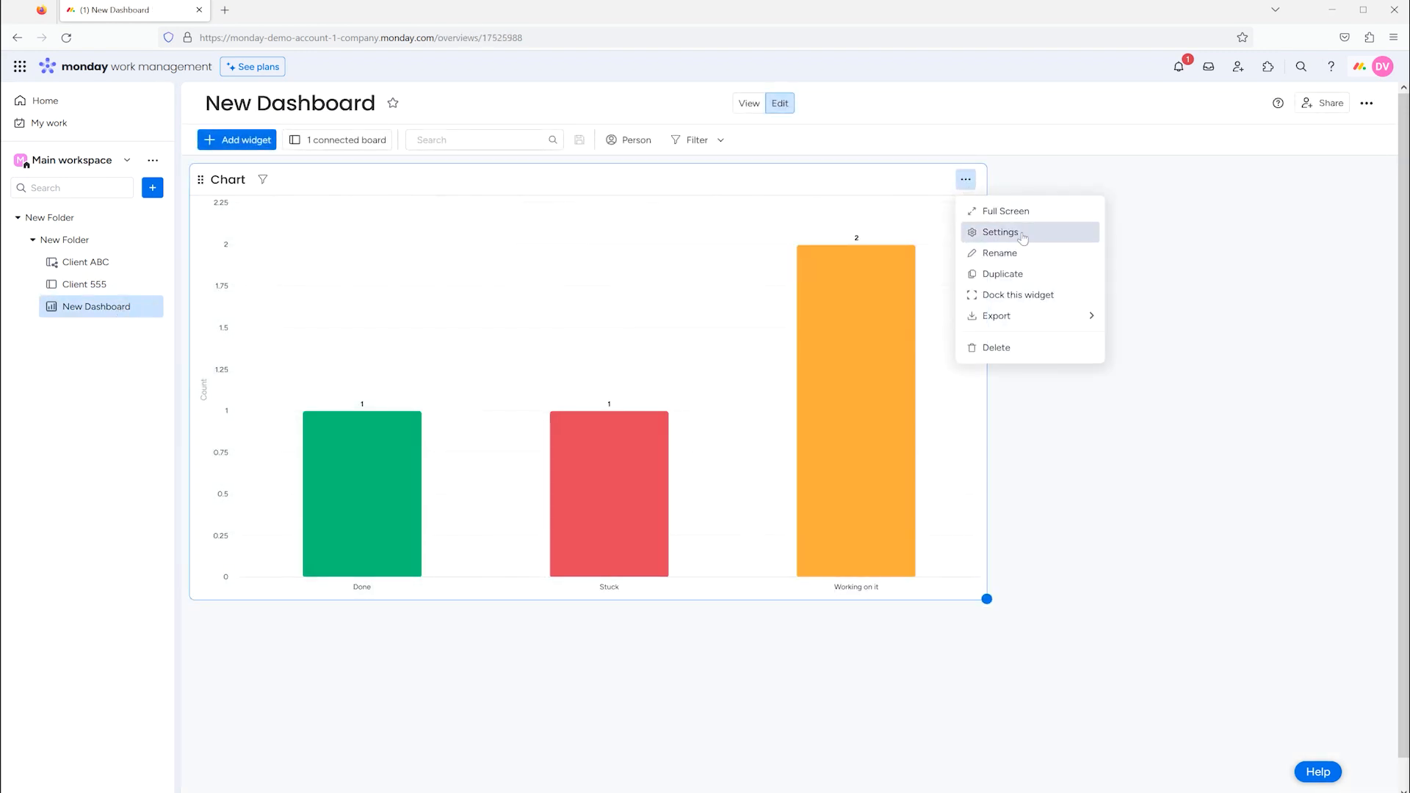
{"action": "left_click", "coordinate": [991, 230]}
{"action": "scroll", "coordinate": [1295, 357], "scroll_direction": "down", "scroll_amount": 4}
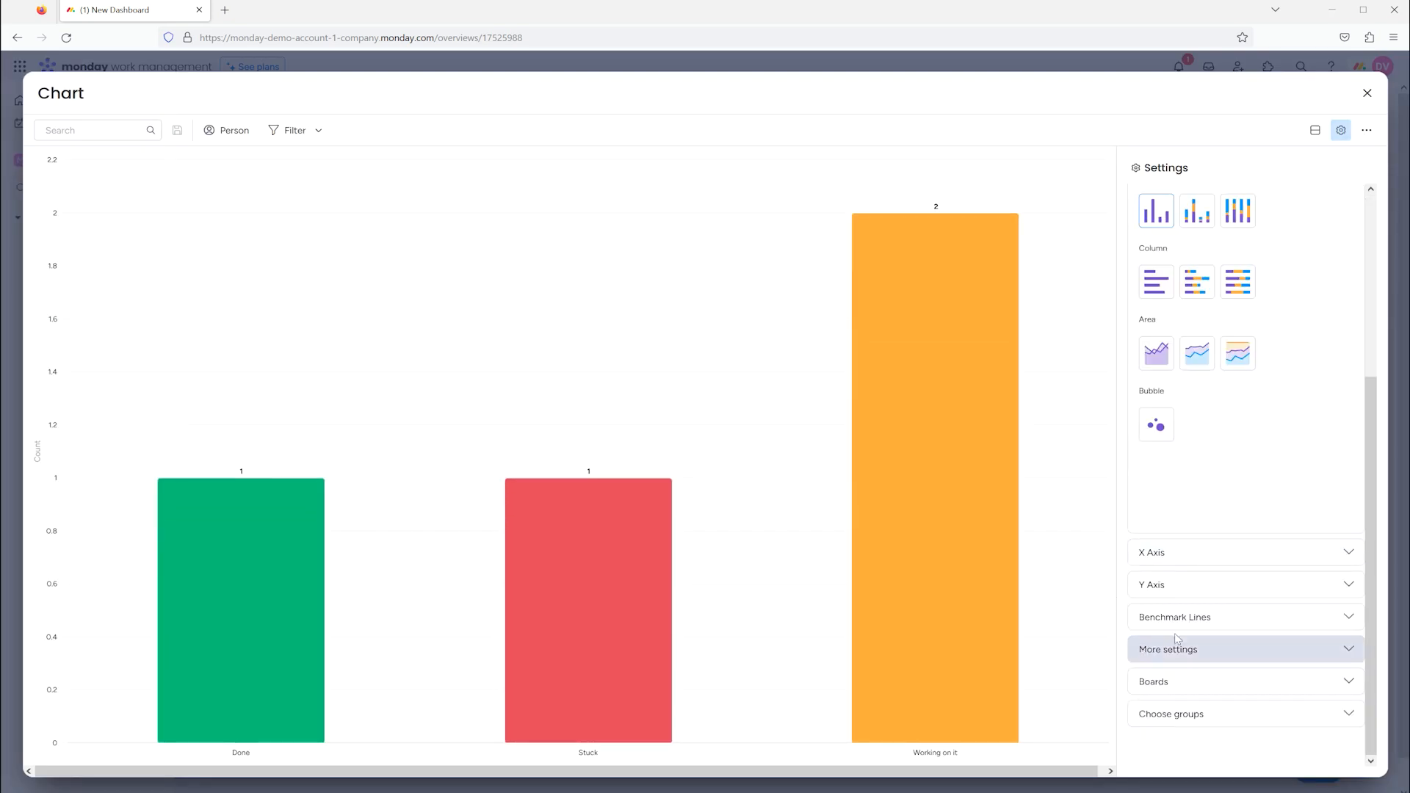
{"action": "left_click", "coordinate": [1198, 620]}
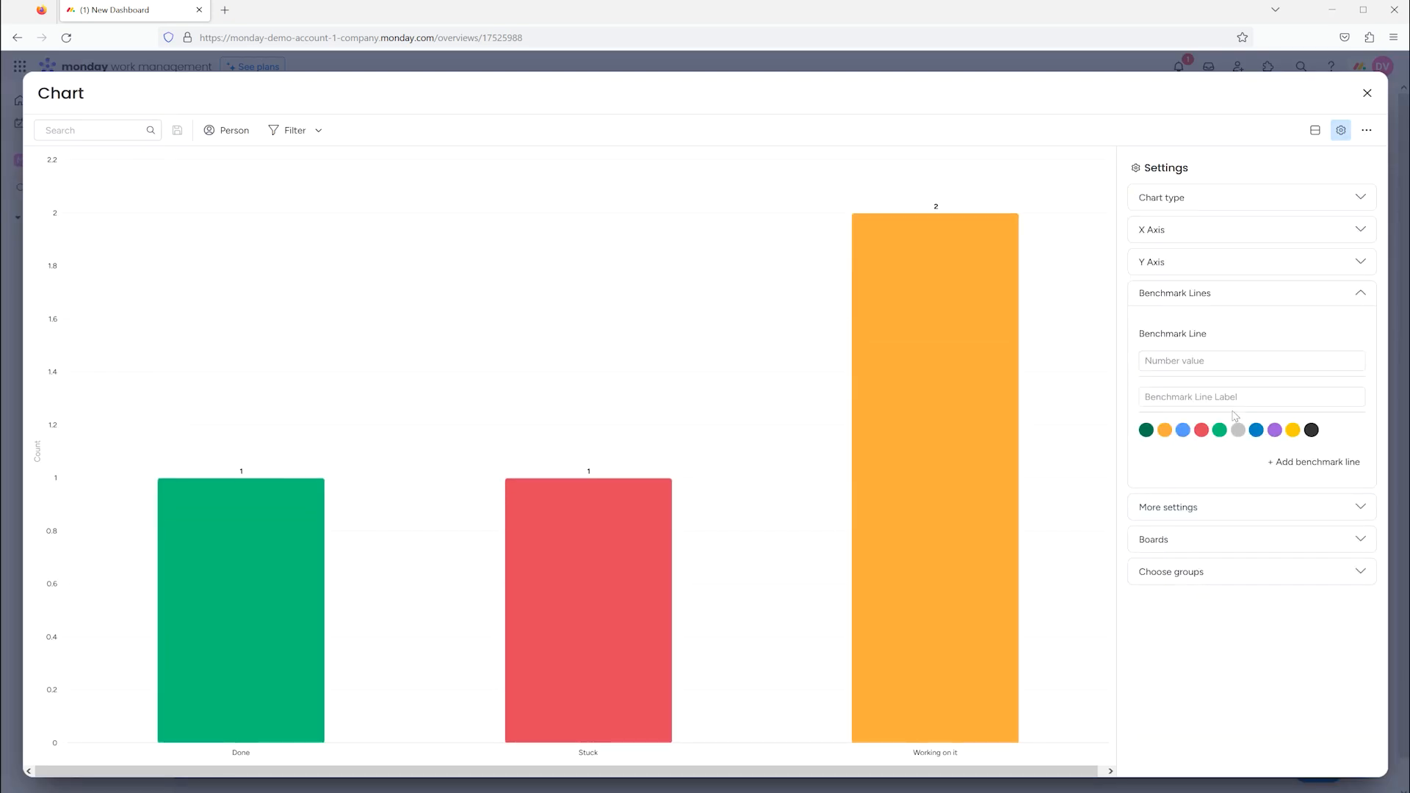
{"action": "left_click", "coordinate": [1246, 361]}
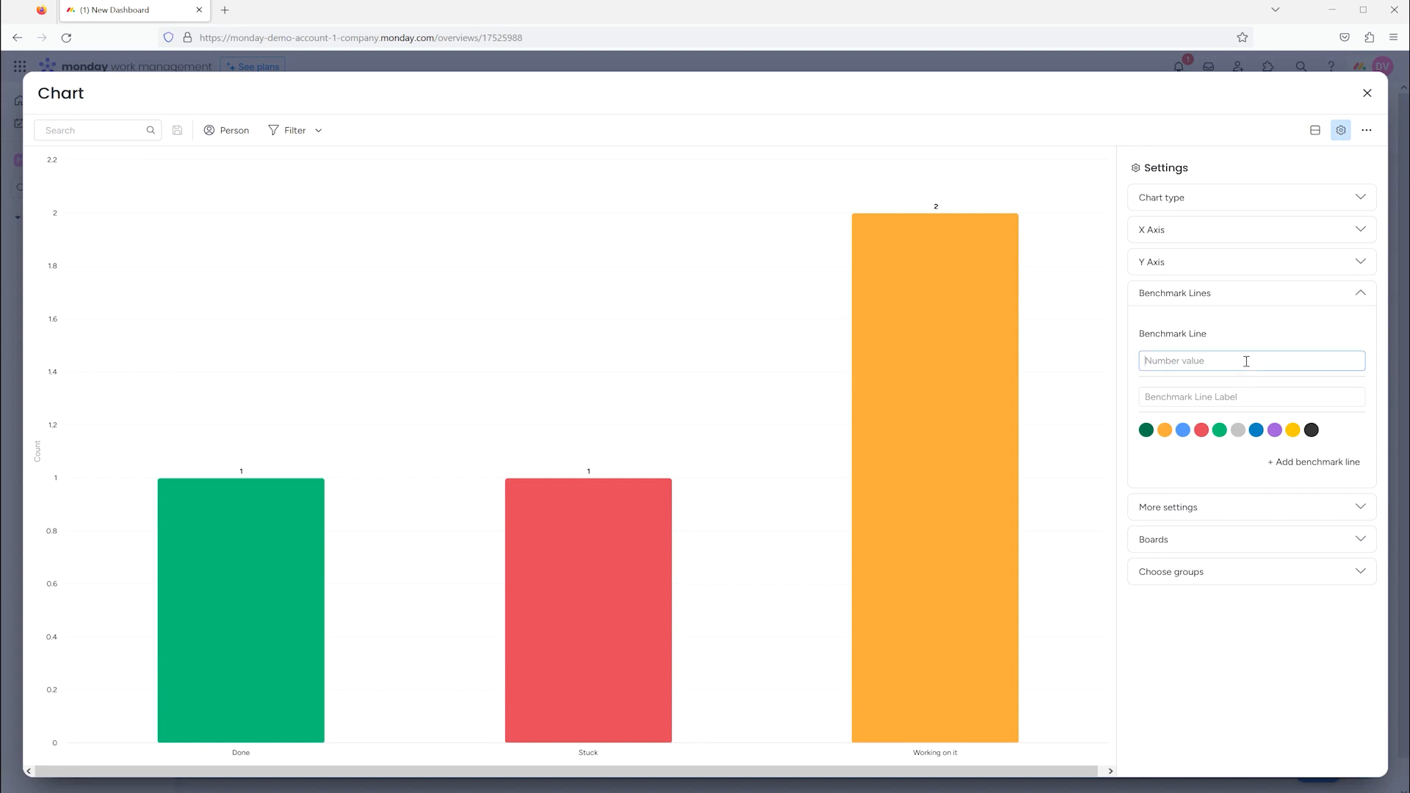
{"action": "type", "text": "5"}
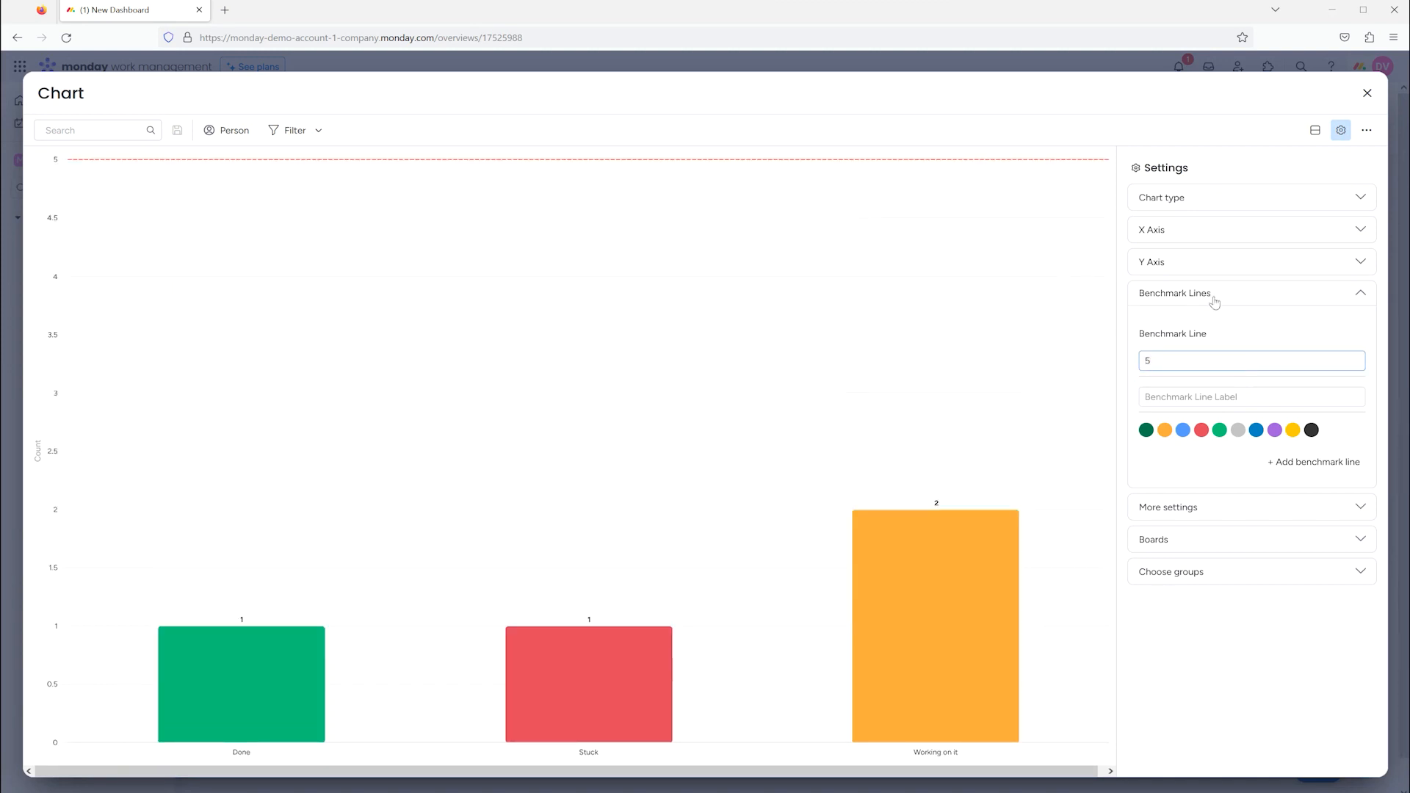
{"action": "mouse_move", "coordinate": [1013, 552]}
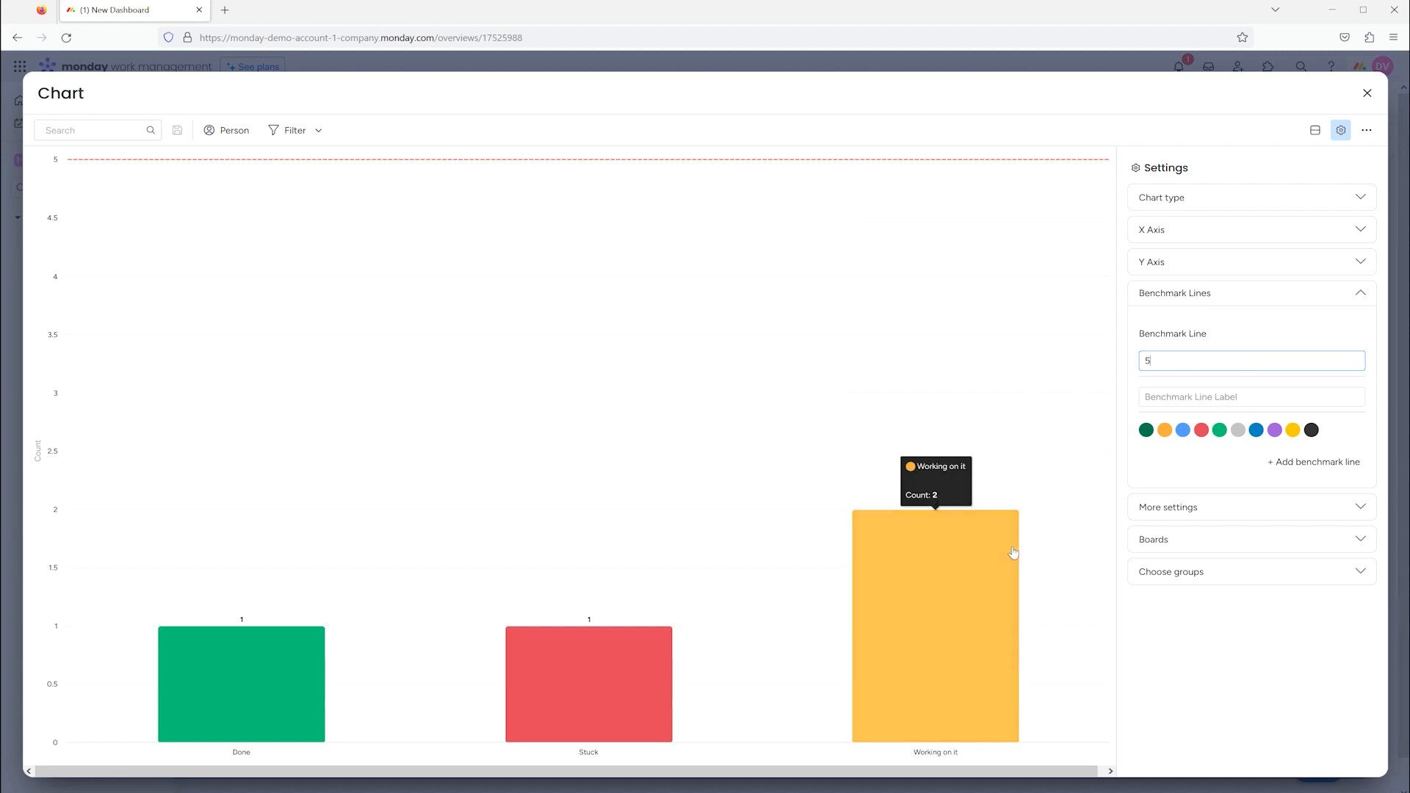
{"action": "mouse_move", "coordinate": [315, 670]}
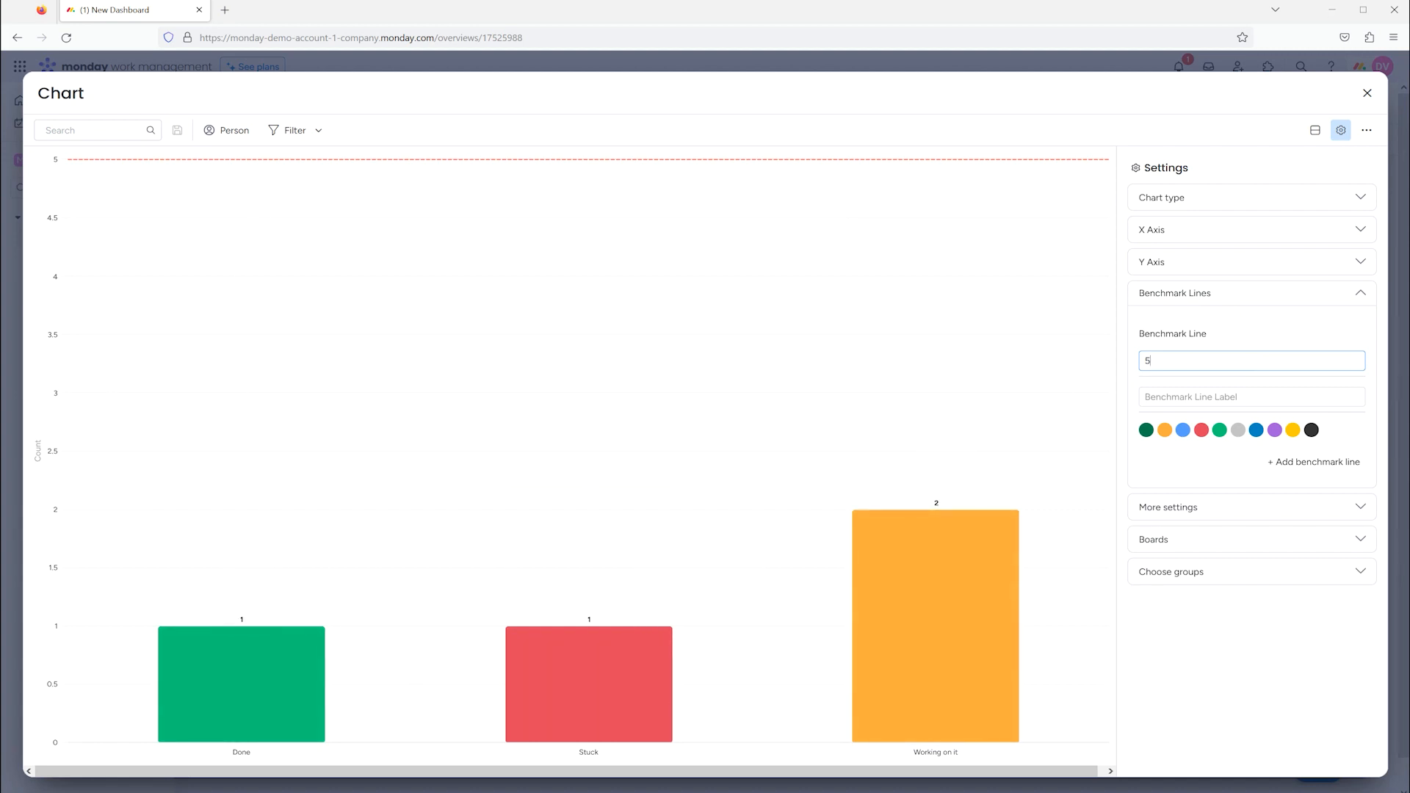
Label the benchmark line "Monthly Quota" and set its colour to dark green
{"action": "left_click", "coordinate": [1248, 398]}
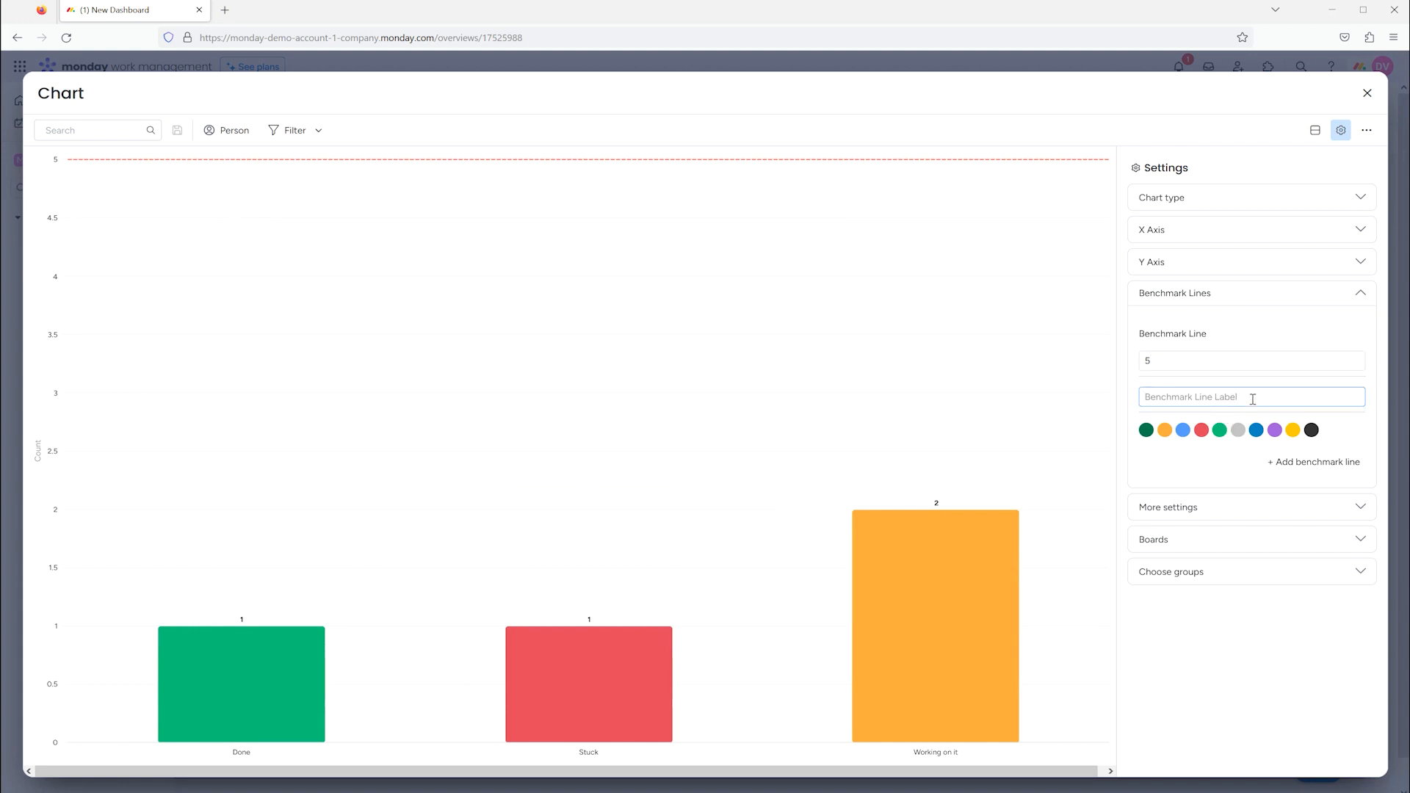
{"action": "type", "text": "Monthly Quota"}
{"action": "left_click", "coordinate": [1182, 431]}
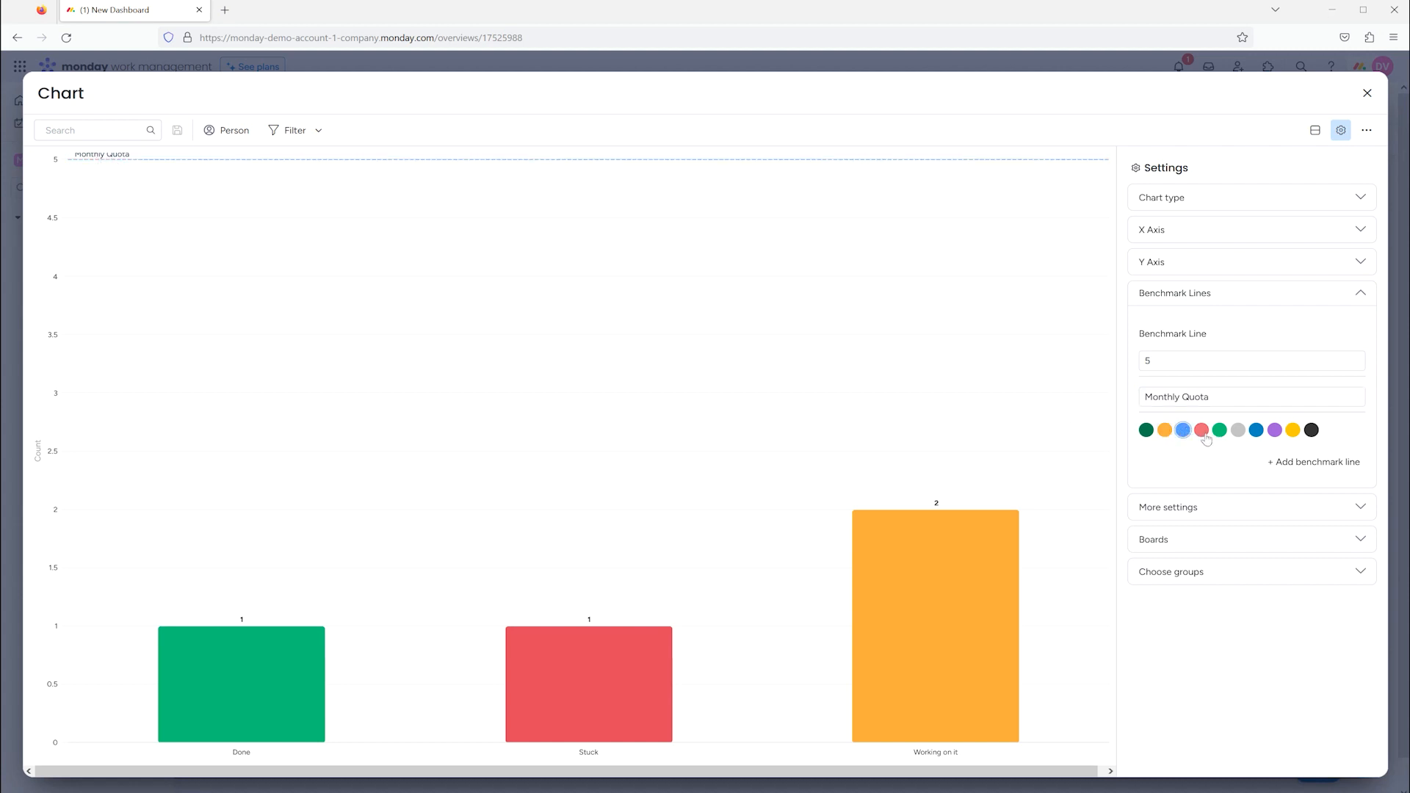
{"action": "left_click", "coordinate": [1145, 431]}
{"action": "left_click", "coordinate": [1165, 429]}
{"action": "left_click", "coordinate": [1145, 431]}
Add and remove a second, empty benchmark line, and view the chart's sort options without changing the order
{"action": "left_click", "coordinate": [1296, 461]}
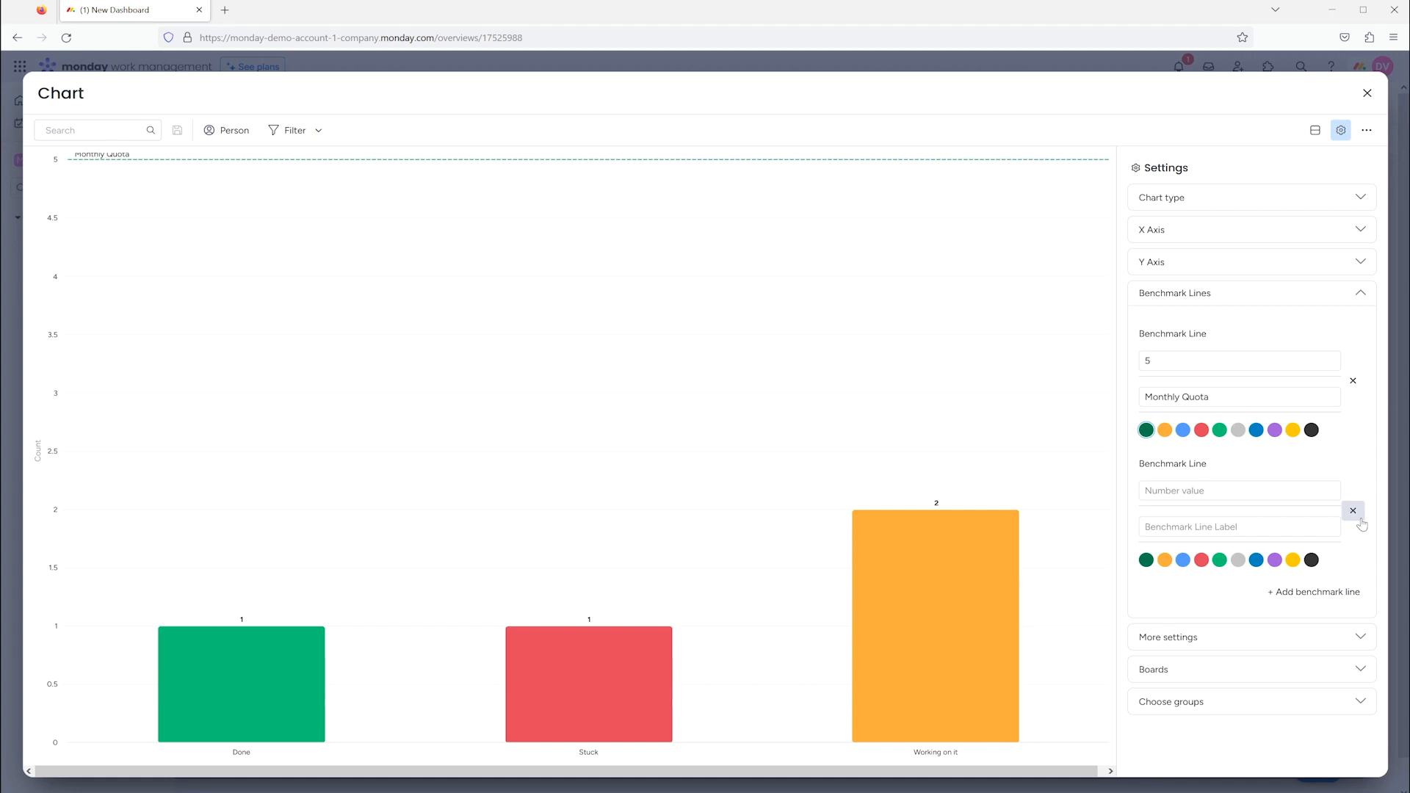
{"action": "left_click", "coordinate": [1353, 510]}
{"action": "left_click", "coordinate": [1197, 516]}
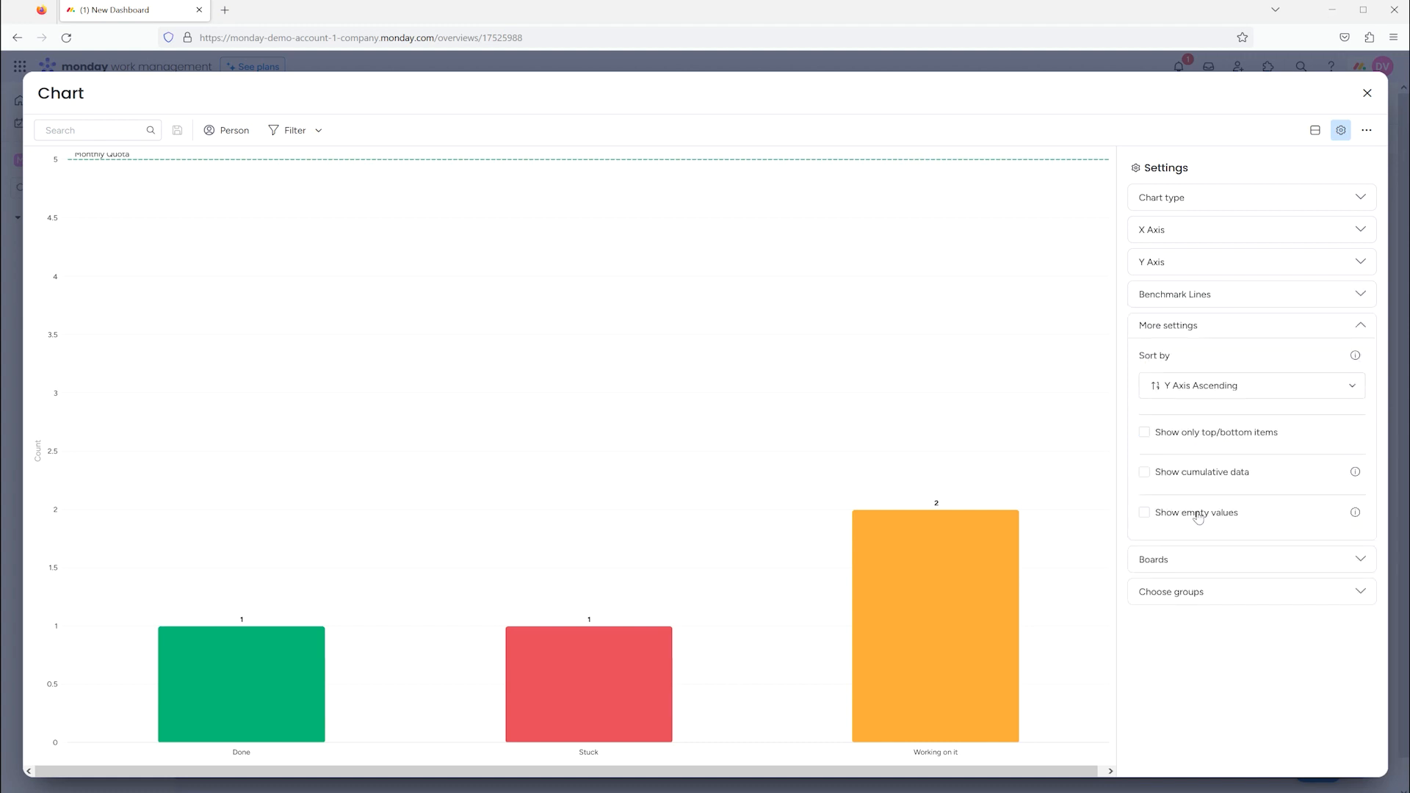
{"action": "left_click", "coordinate": [1270, 390]}
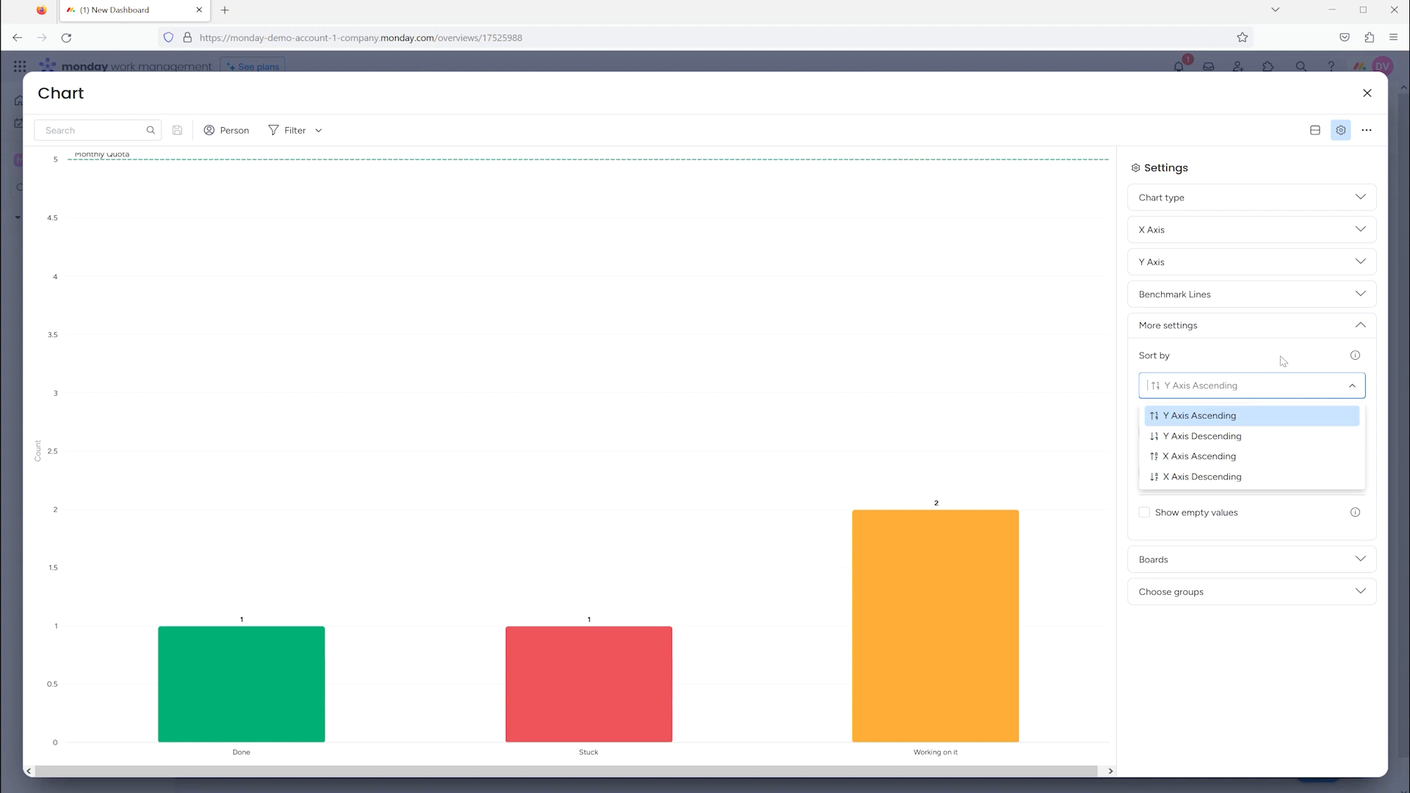
{"action": "left_click", "coordinate": [1281, 351]}
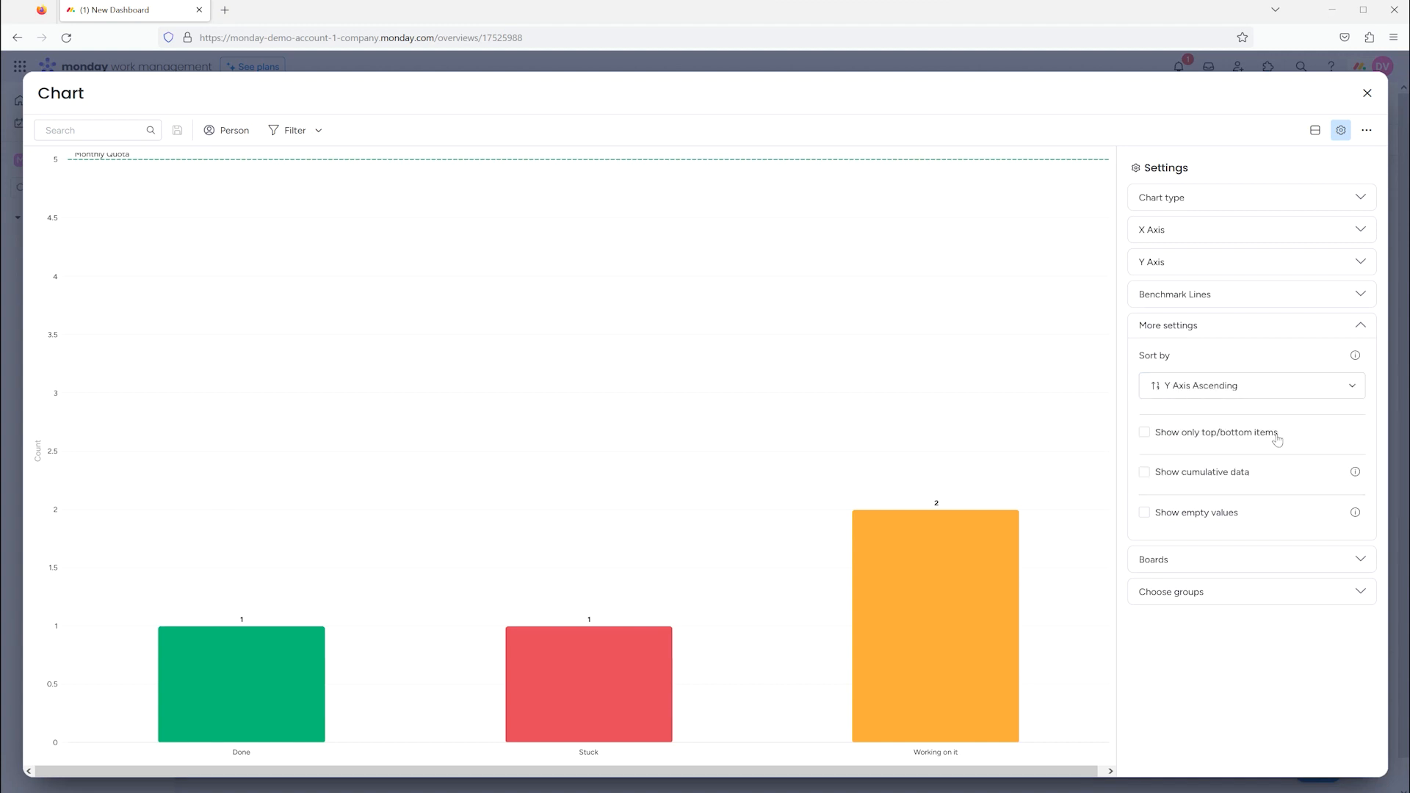
Show cumulative data in the chart, inspect the Done, Stuck and Working on it bars, and turn cumulative data off again
{"action": "left_click", "coordinate": [1240, 479]}
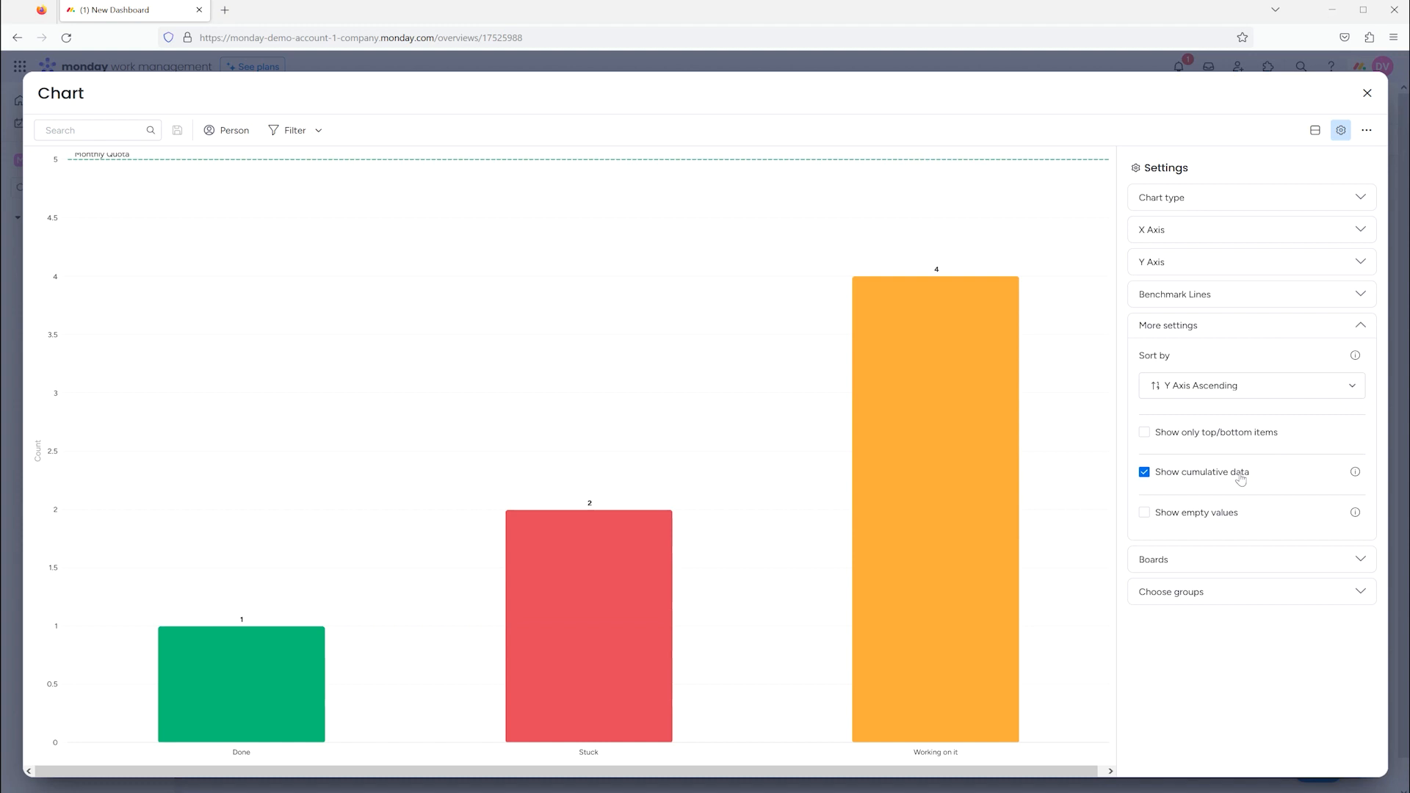
{"action": "mouse_move", "coordinate": [217, 667]}
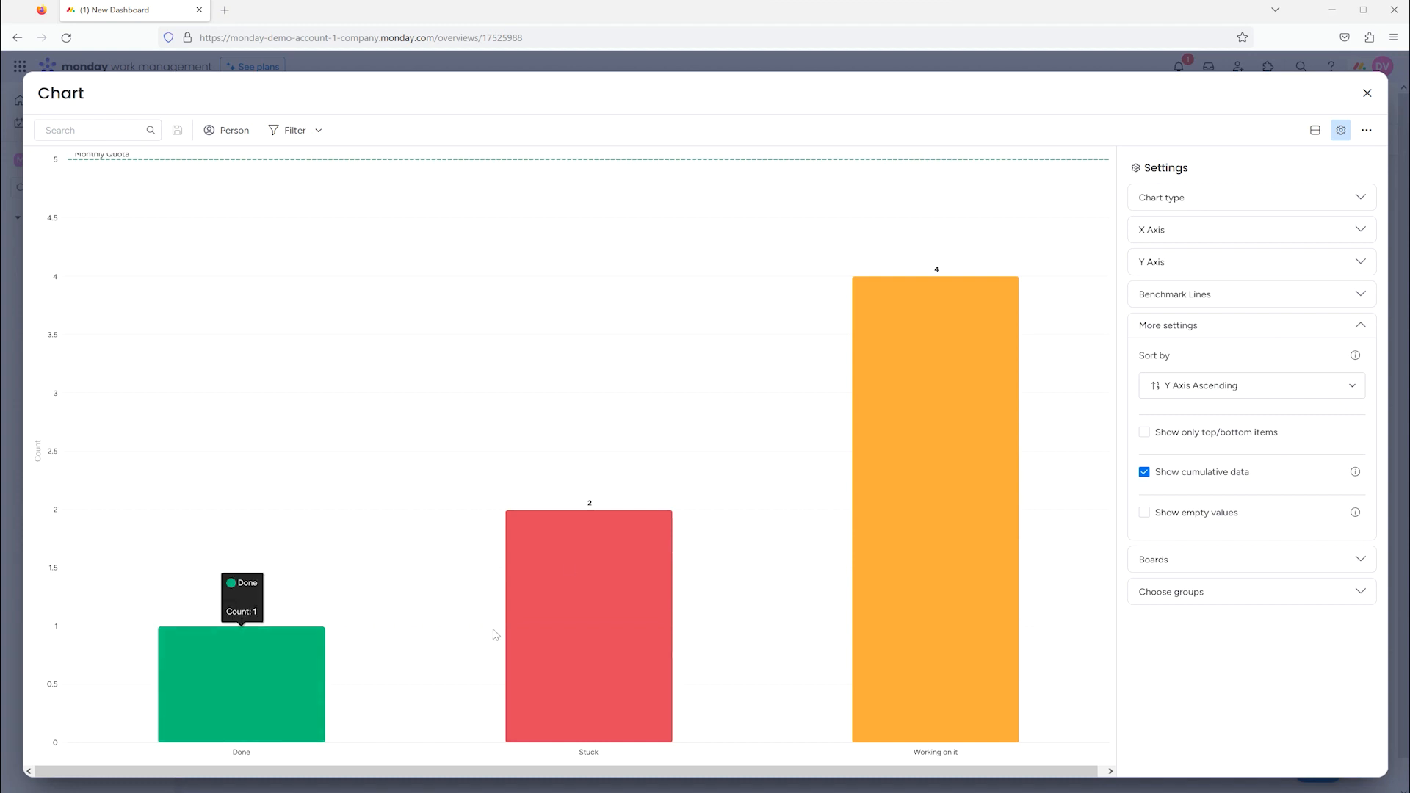
{"action": "mouse_move", "coordinate": [589, 704]}
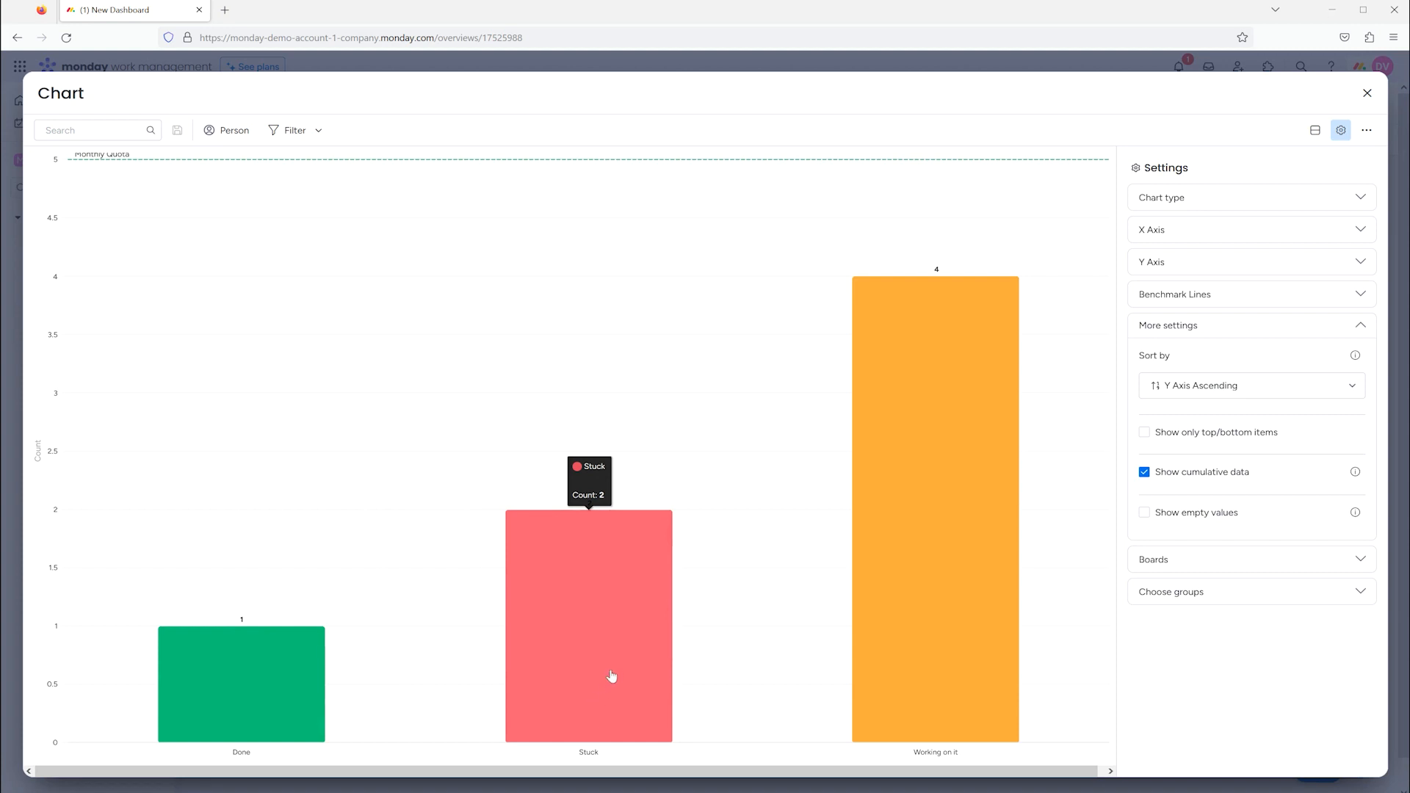
{"action": "mouse_move", "coordinate": [915, 632]}
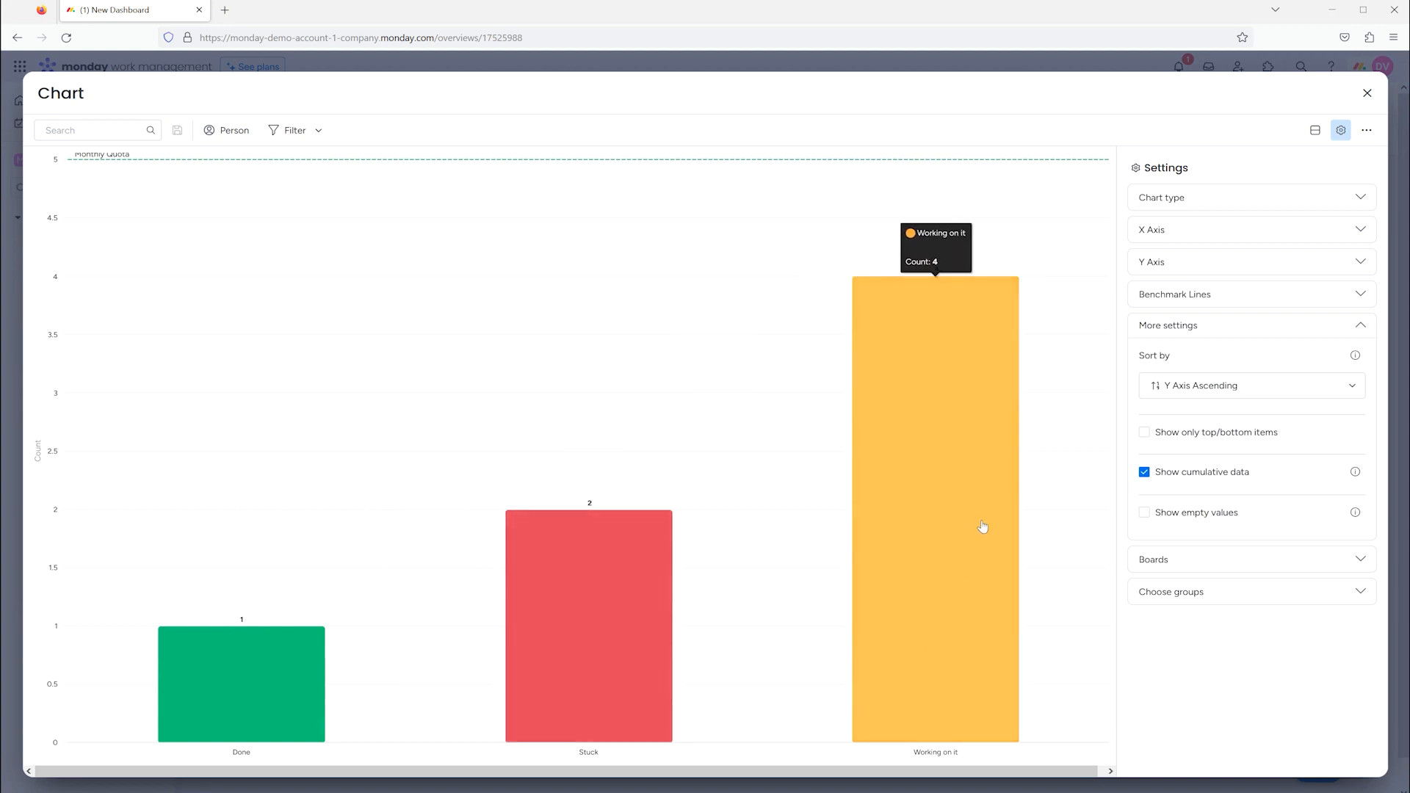
{"action": "left_click", "coordinate": [1143, 472]}
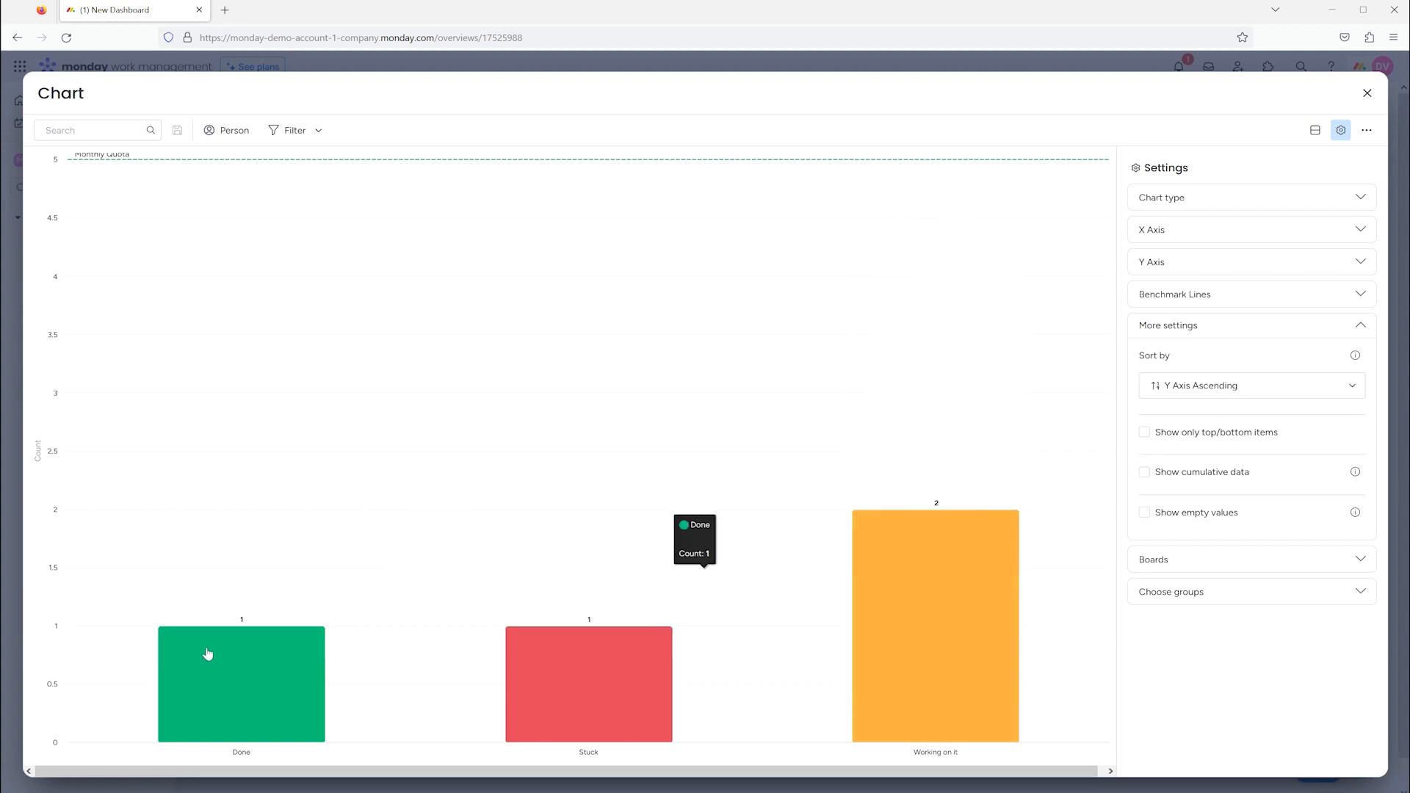
{"action": "left_click", "coordinate": [1193, 475]}
{"action": "left_click", "coordinate": [1193, 475]}
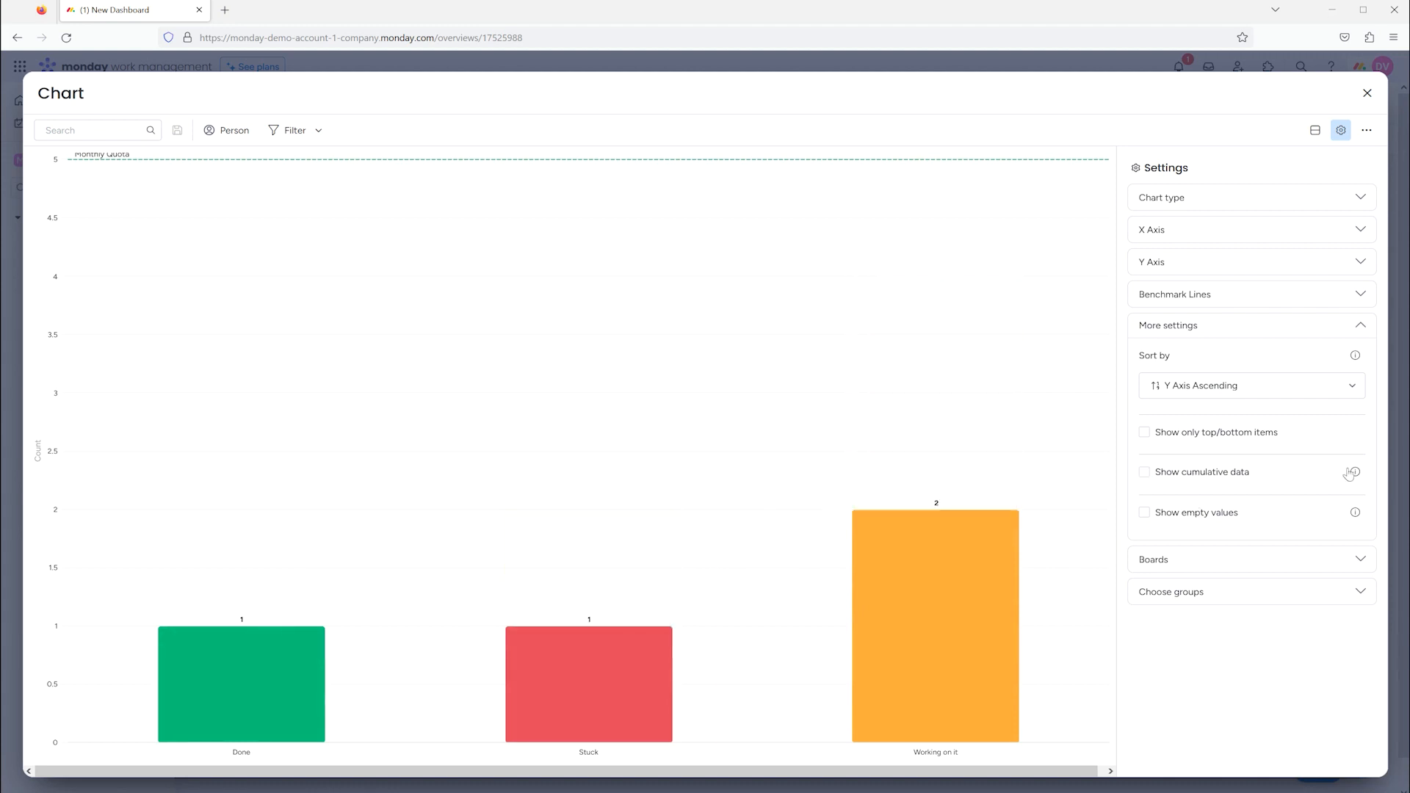
Read the explanations of the cumulative data and empty values options, and check the chart widget's board selection before returning to the dashboard
{"action": "mouse_move", "coordinate": [1355, 478]}
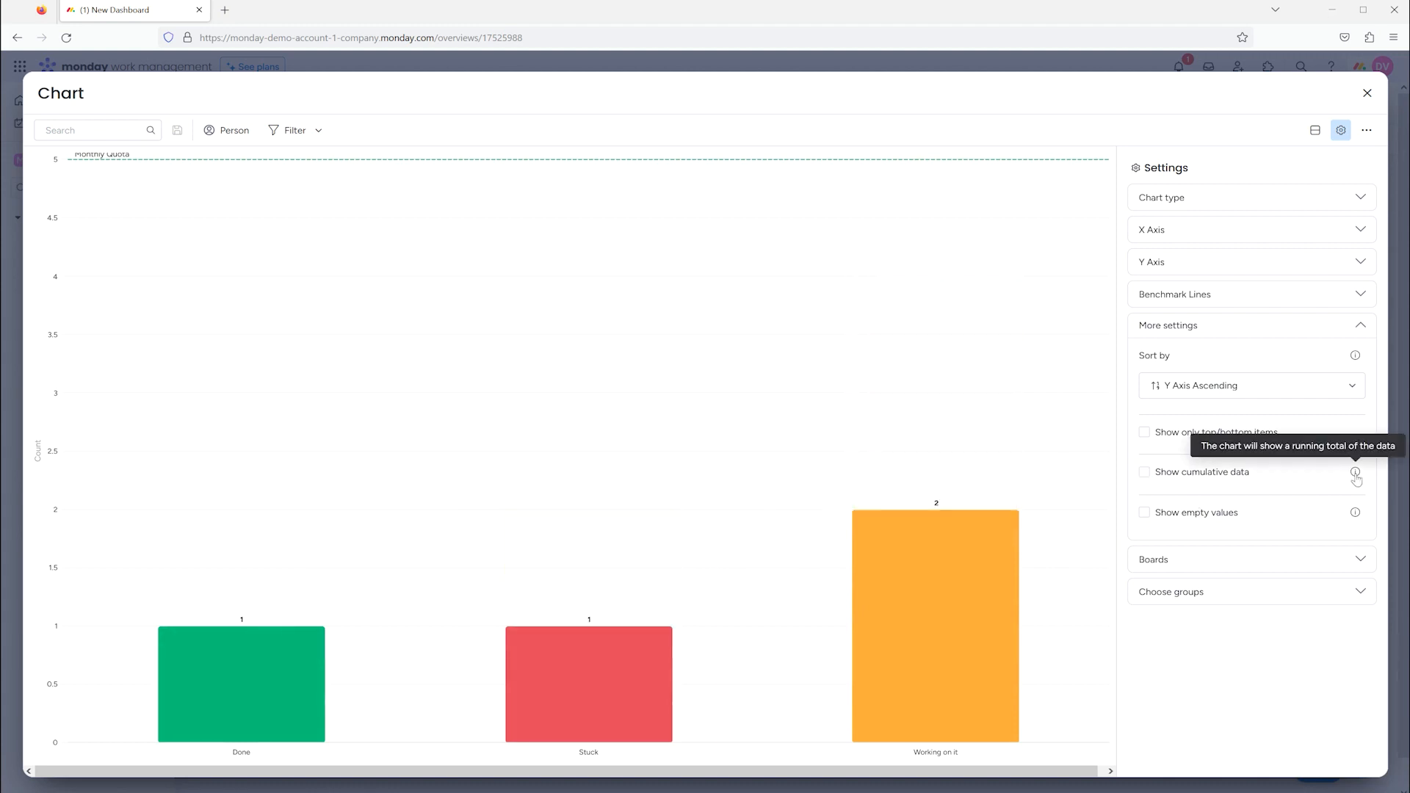
{"action": "mouse_move", "coordinate": [1355, 515]}
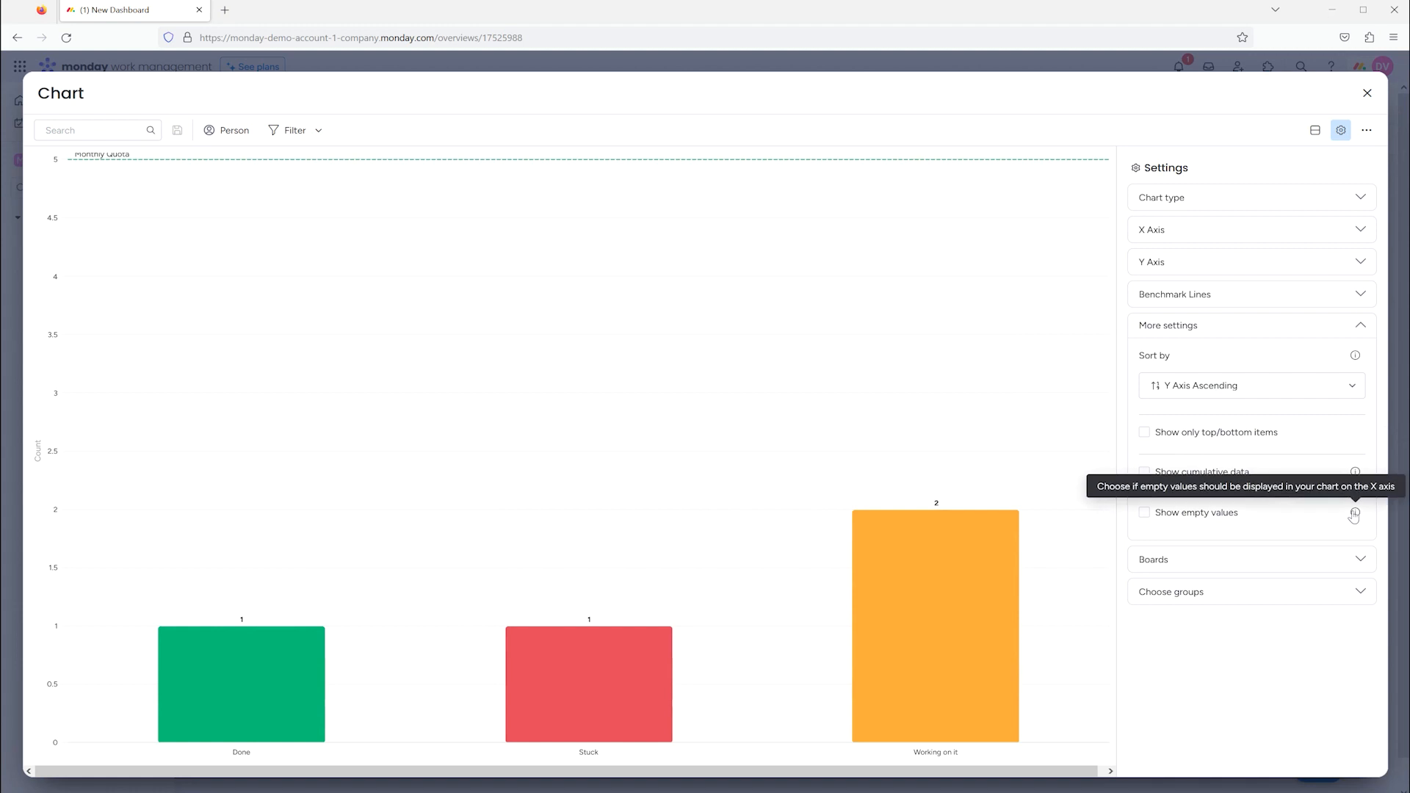
{"action": "left_click", "coordinate": [1371, 567]}
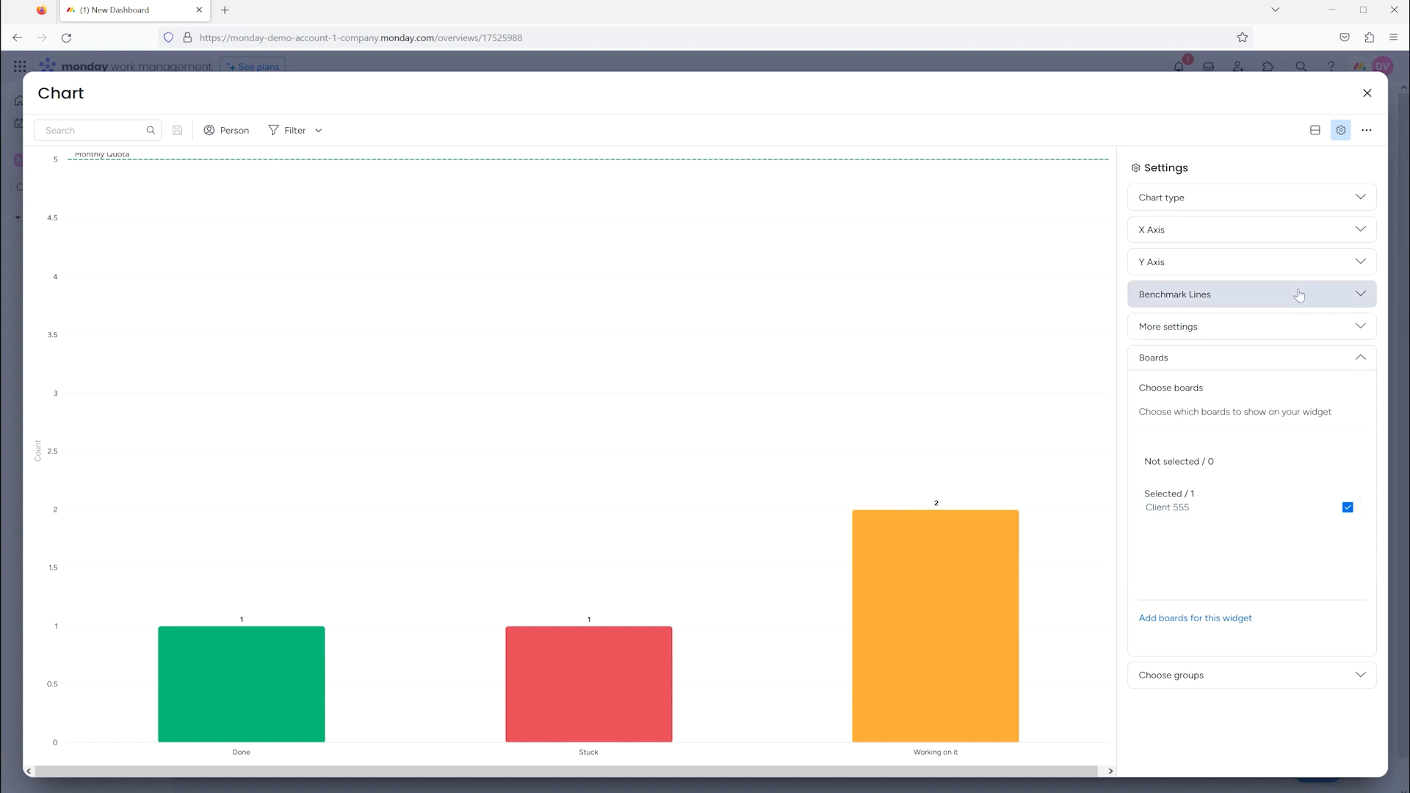
{"action": "left_click", "coordinate": [1366, 92]}
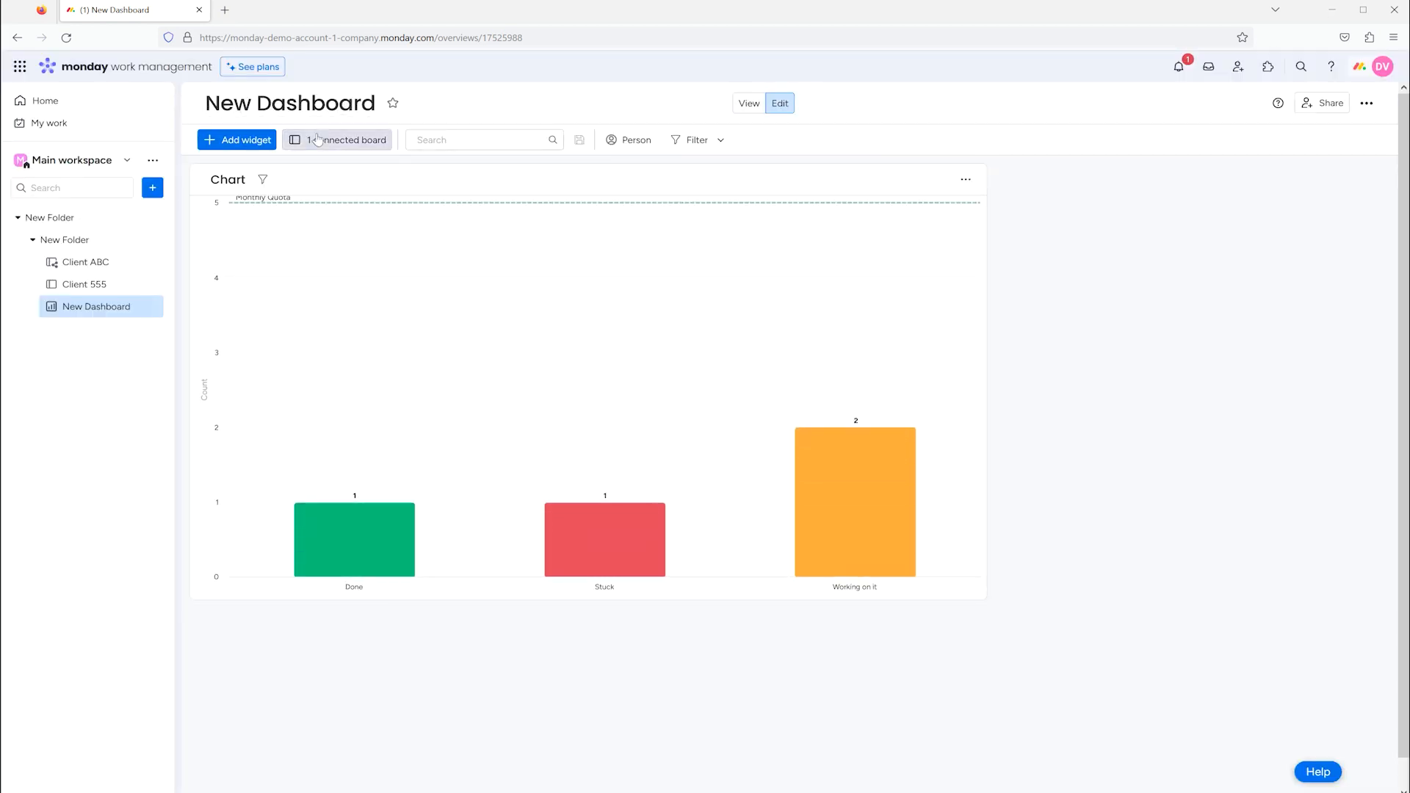
Connect the Client ABC board to New Dashboard, adding it to all existing widgets
{"action": "left_click", "coordinate": [321, 141]}
{"action": "left_click", "coordinate": [593, 448]}
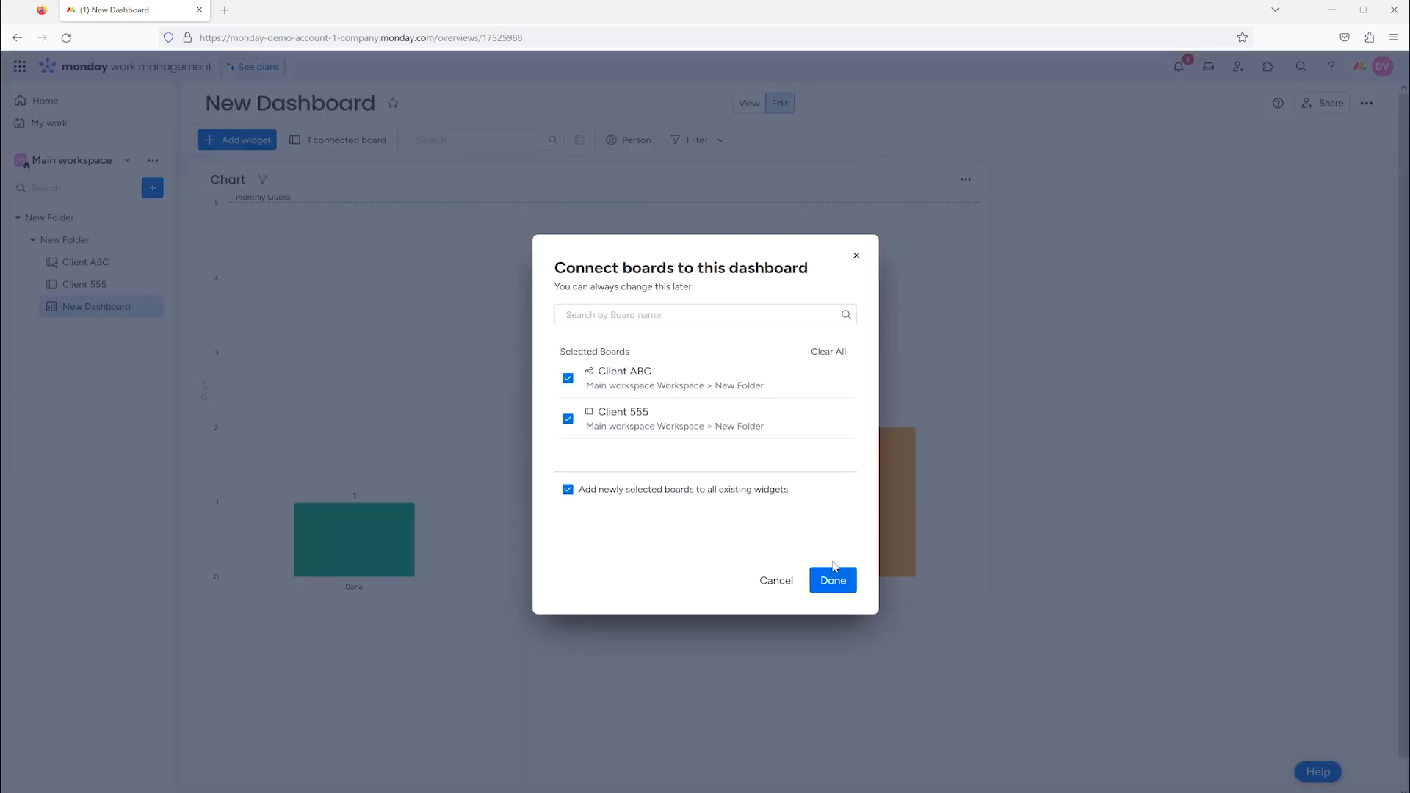
{"action": "left_click", "coordinate": [833, 580]}
Leave only the Client 555 board selected for the chart widget, excluding Client ABC, and view the groups it includes
{"action": "left_click", "coordinate": [966, 223]}
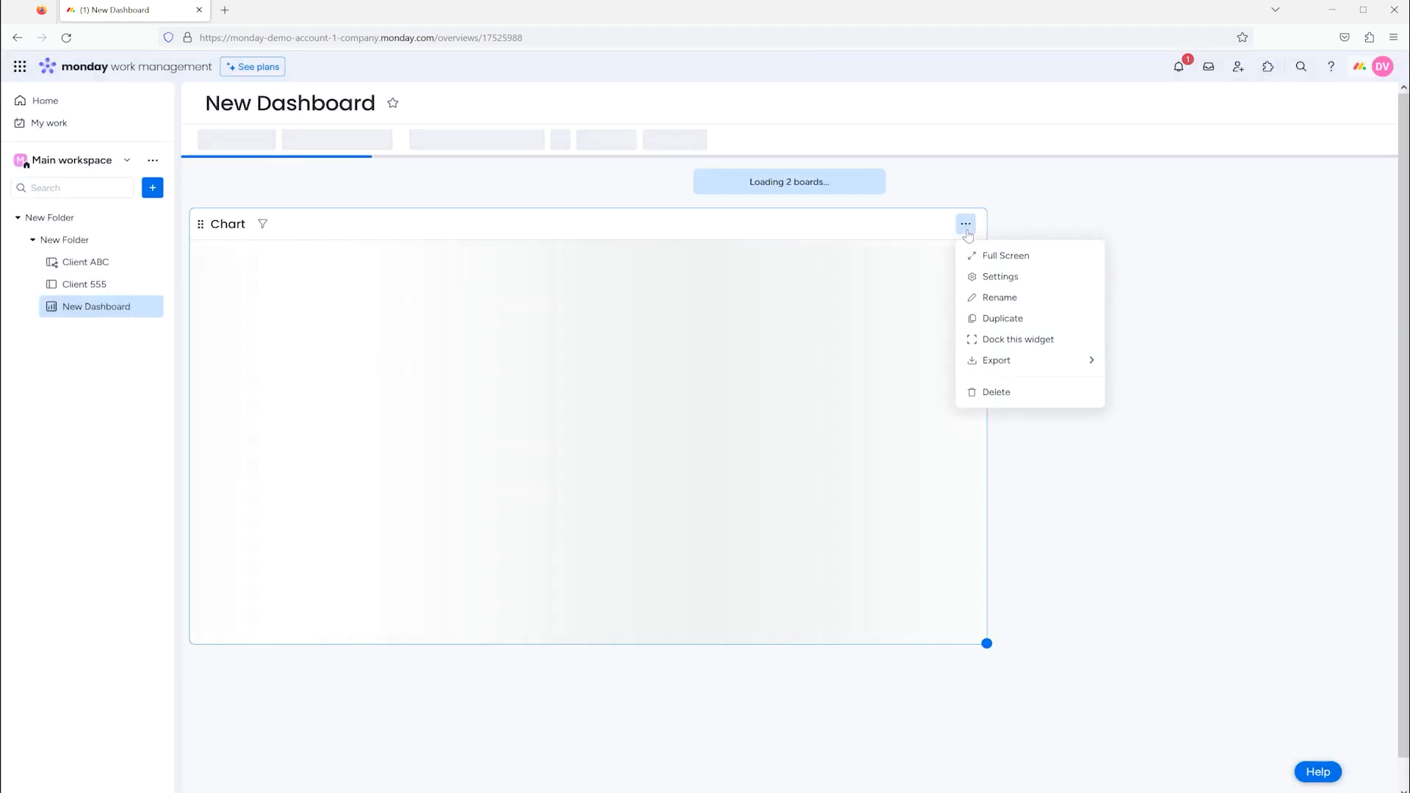
{"action": "left_click", "coordinate": [1014, 233]}
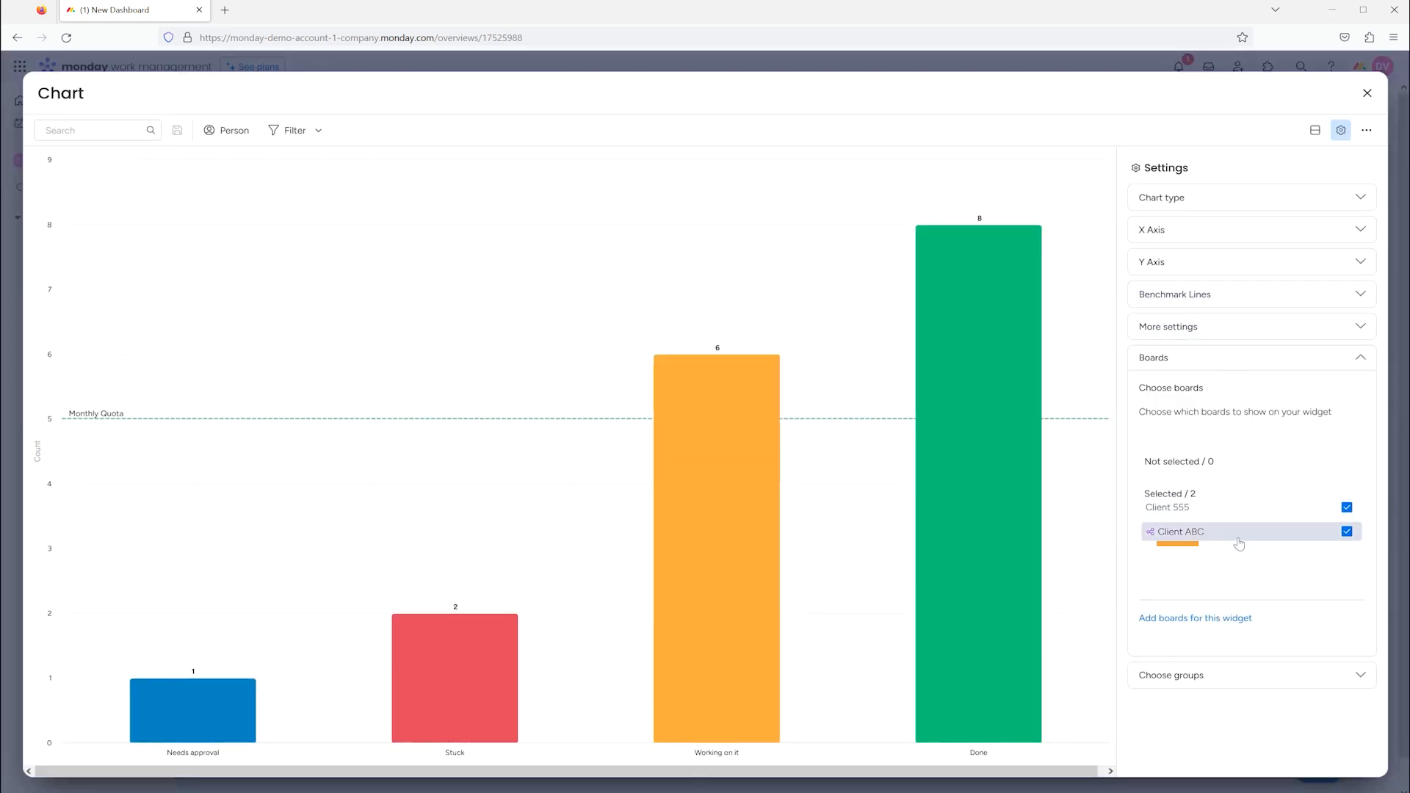
{"action": "left_click", "coordinate": [1346, 531]}
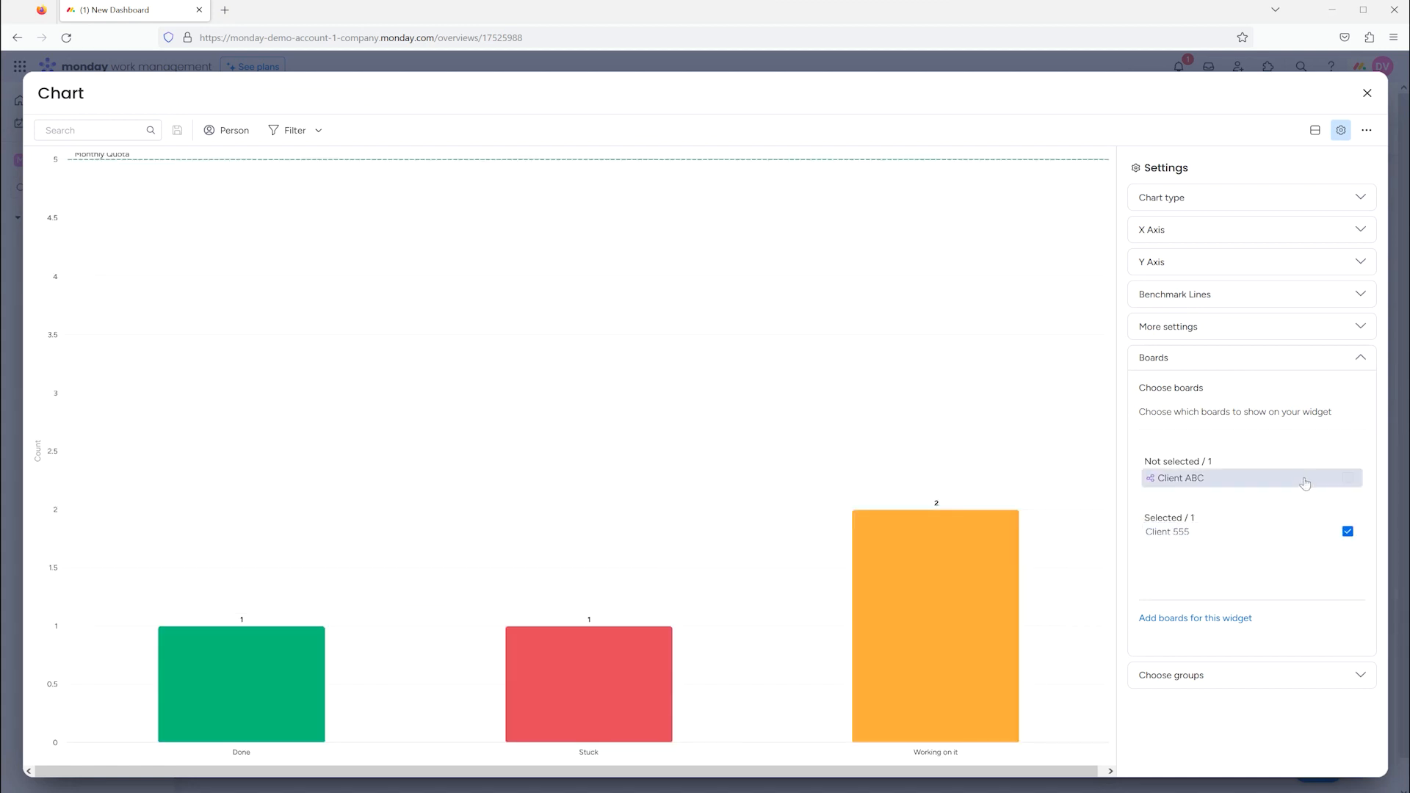
{"action": "left_click", "coordinate": [1348, 478]}
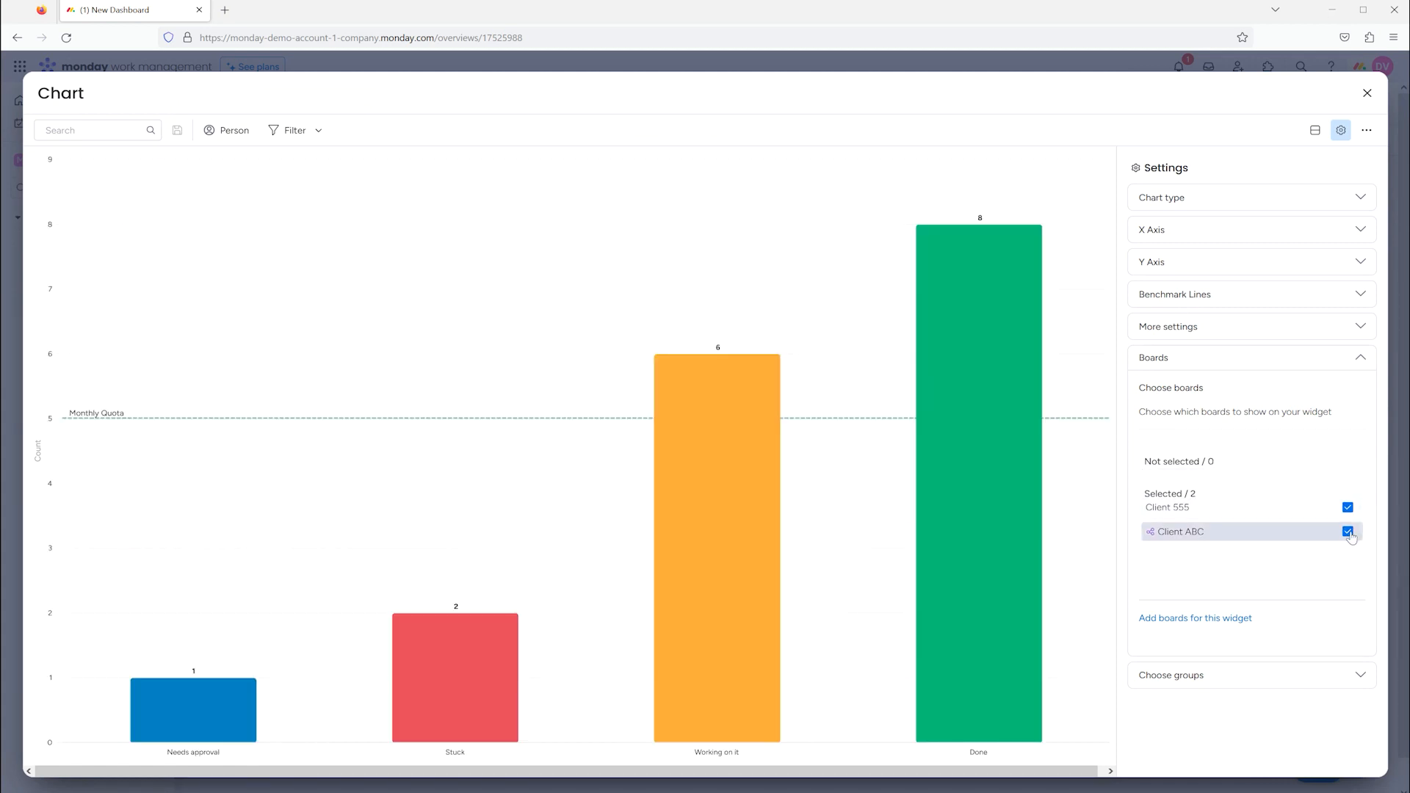
{"action": "left_click", "coordinate": [1347, 531]}
{"action": "left_click", "coordinate": [1221, 675]}
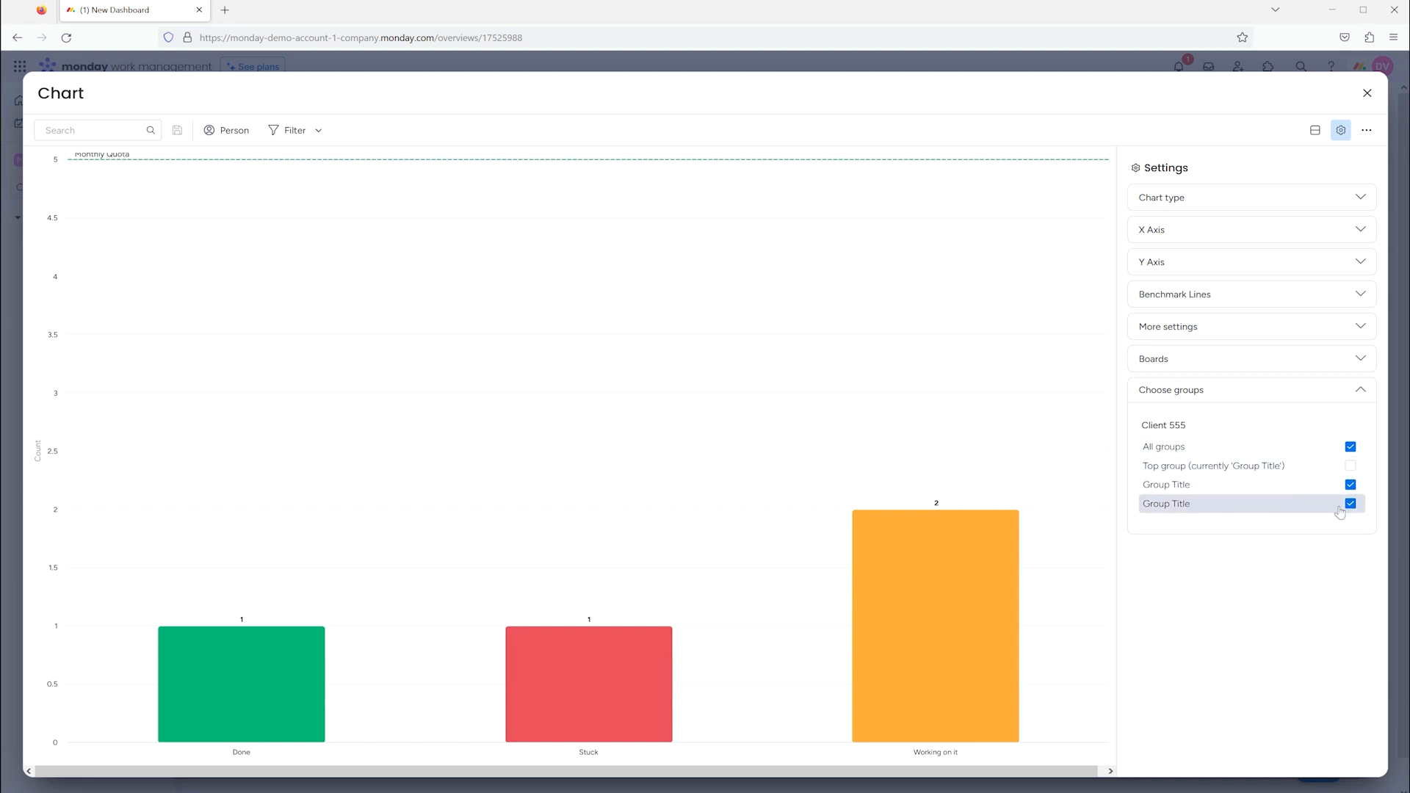
{"action": "left_click", "coordinate": [1366, 93]}
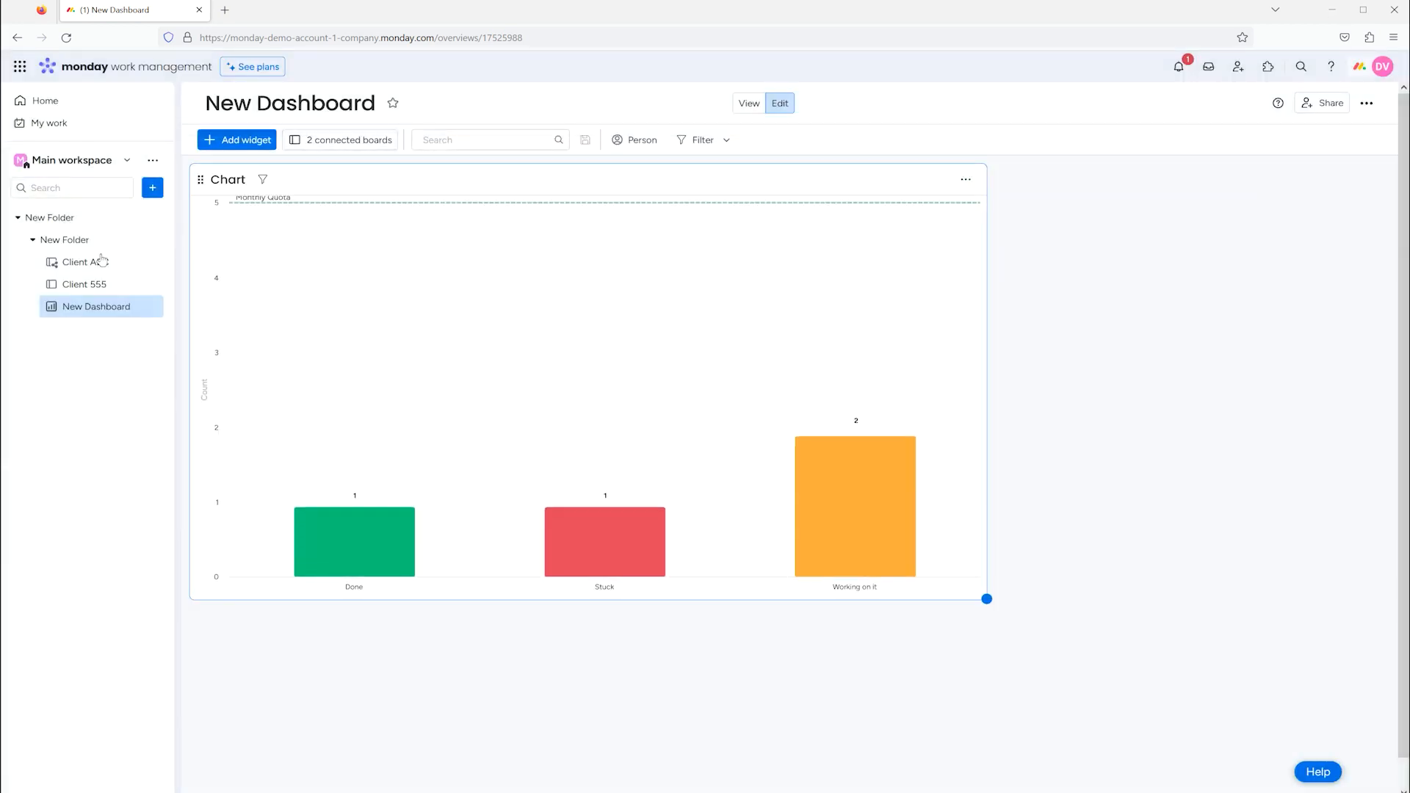
Rename the second group on the Client 555 board as Purple Group
{"action": "left_click", "coordinate": [84, 284]}
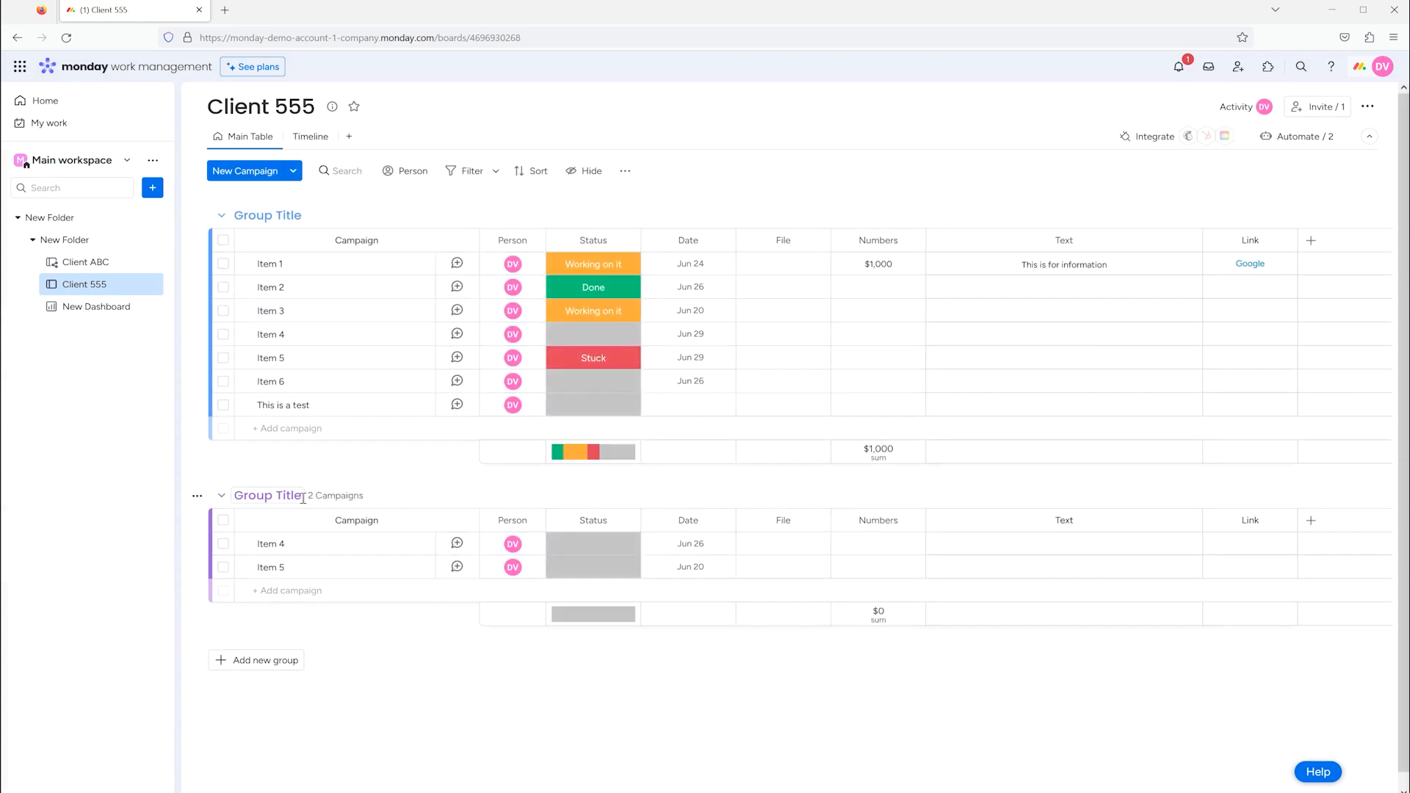
{"action": "left_click", "coordinate": [304, 496]}
{"action": "type", "text": "P"}
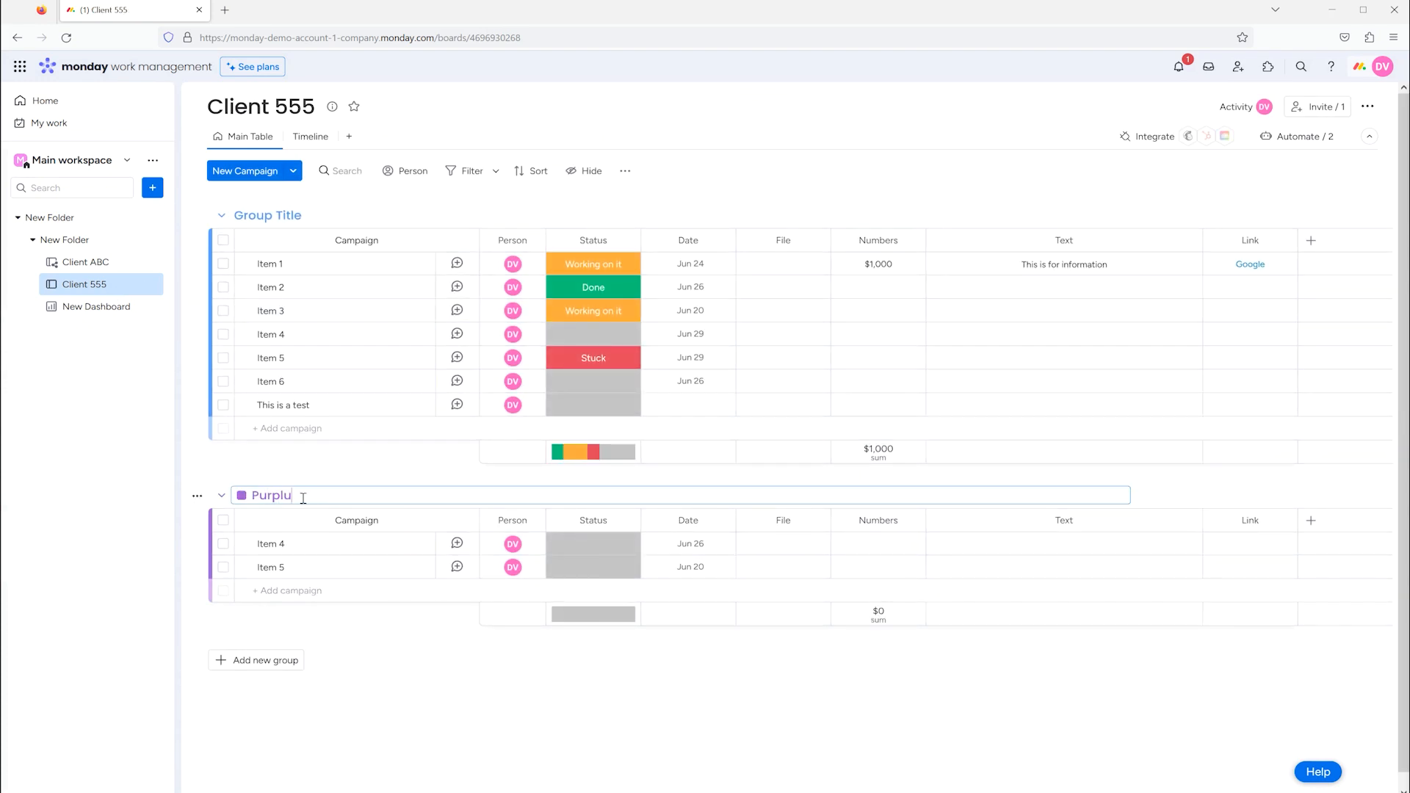
{"action": "type", "text": "urple Group"}
Rename the first group on the Client 555 board as Blue Group
{"action": "left_click", "coordinate": [248, 215]}
{"action": "left_click", "coordinate": [248, 245]}
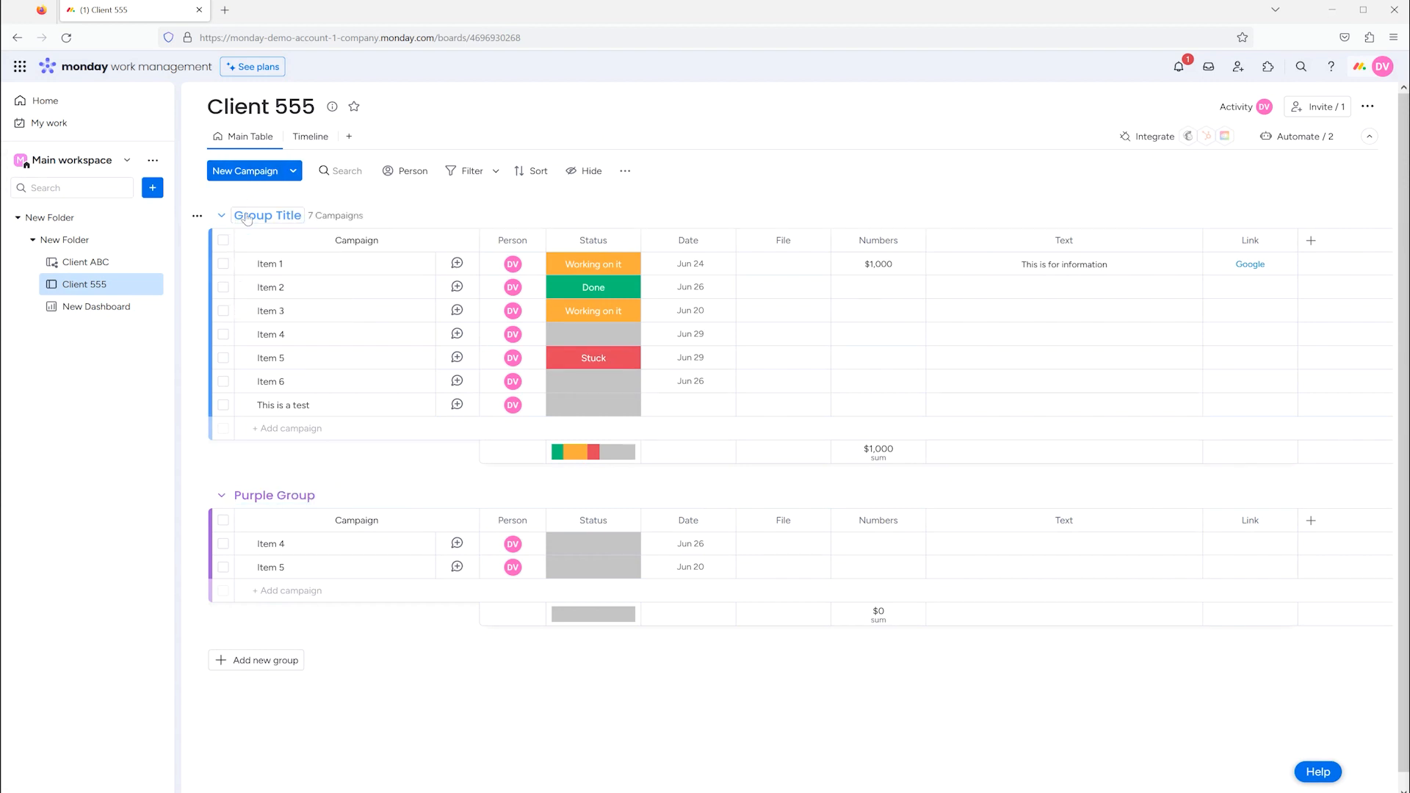
{"action": "left_click", "coordinate": [247, 214]}
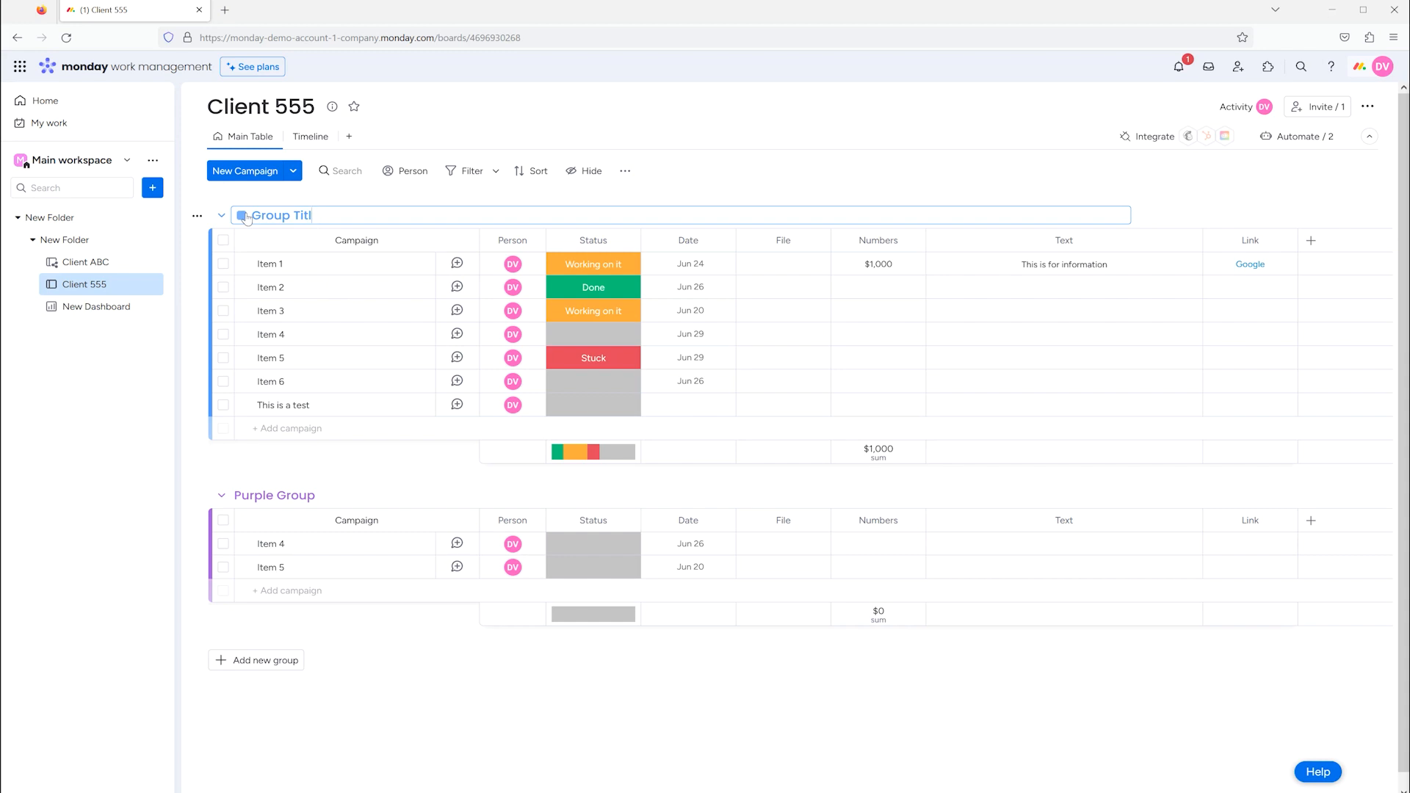
{"action": "type", "text": "Blue"}
Add a new group to the Client 555 board and name it Completed Group
{"action": "left_click", "coordinate": [243, 659]}
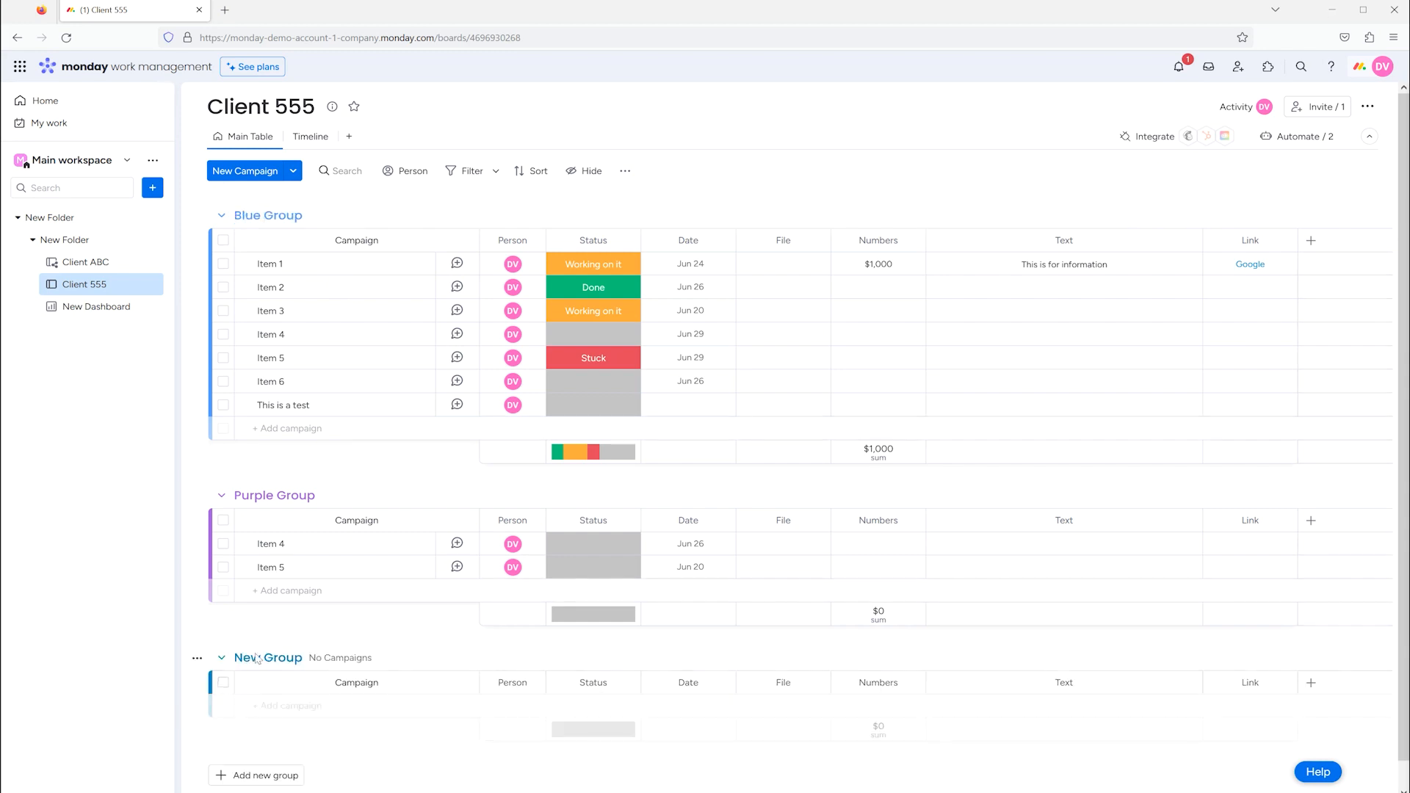
{"action": "left_click", "coordinate": [287, 663]}
{"action": "key", "text": "ctrl+shift+Right"}
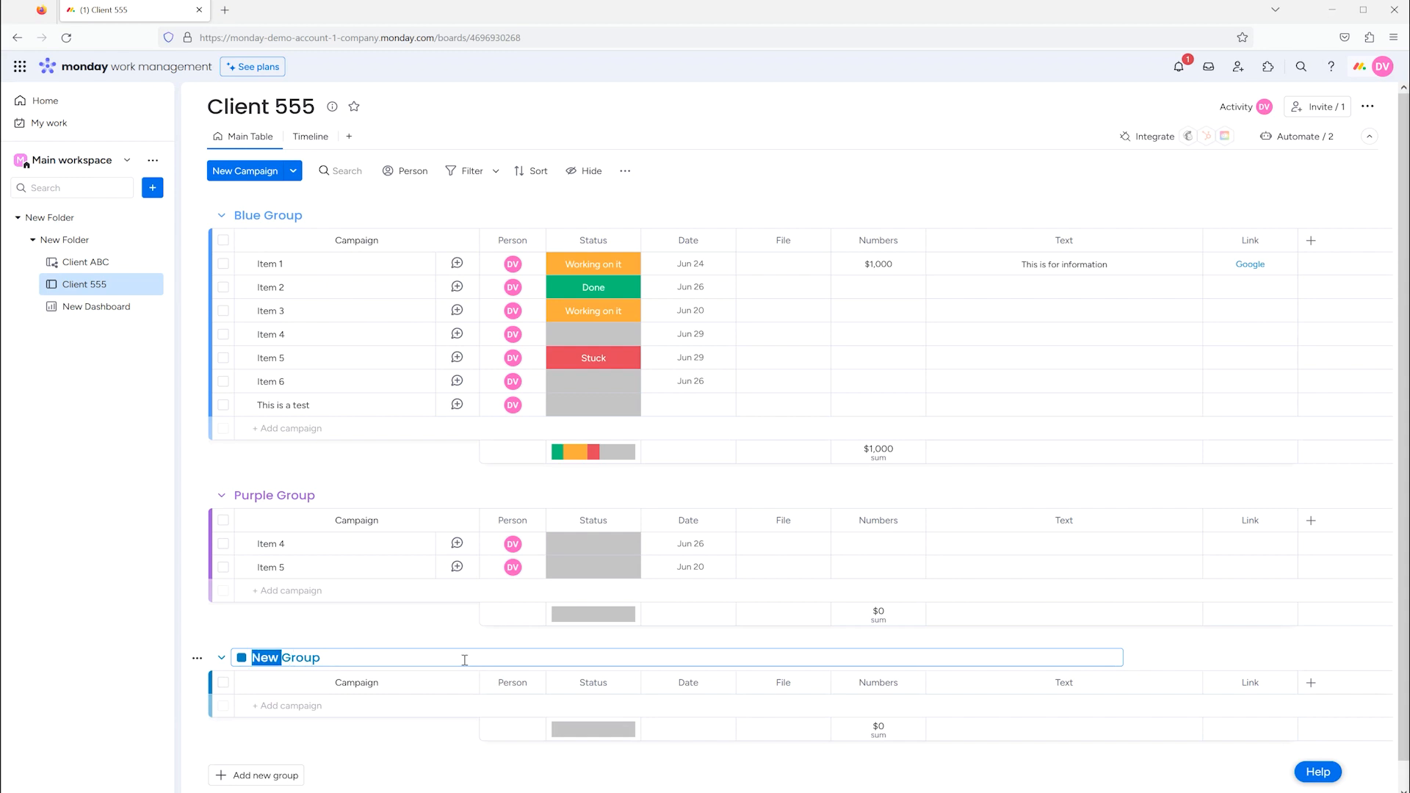
{"action": "type", "text": "Completed"}
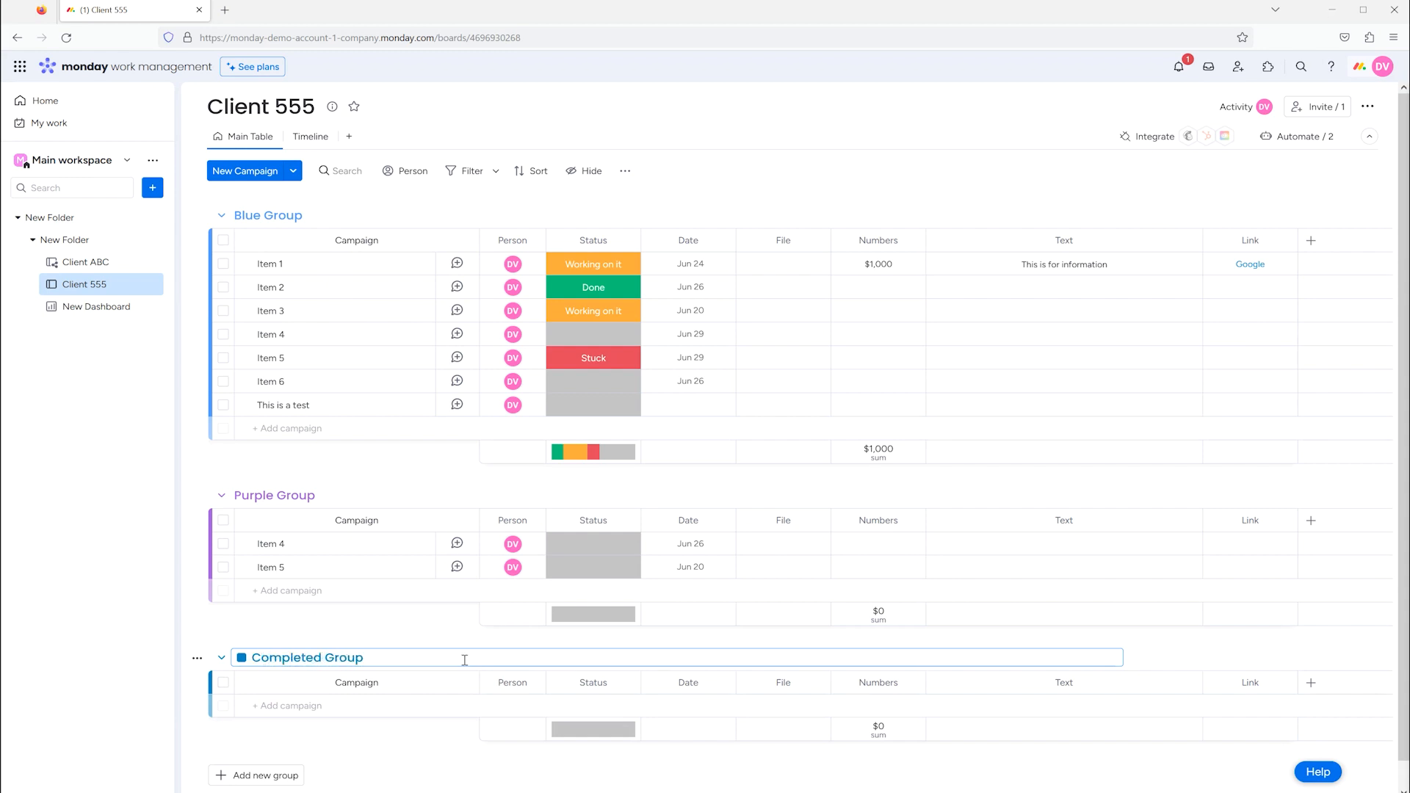
{"action": "left_click", "coordinate": [451, 768]}
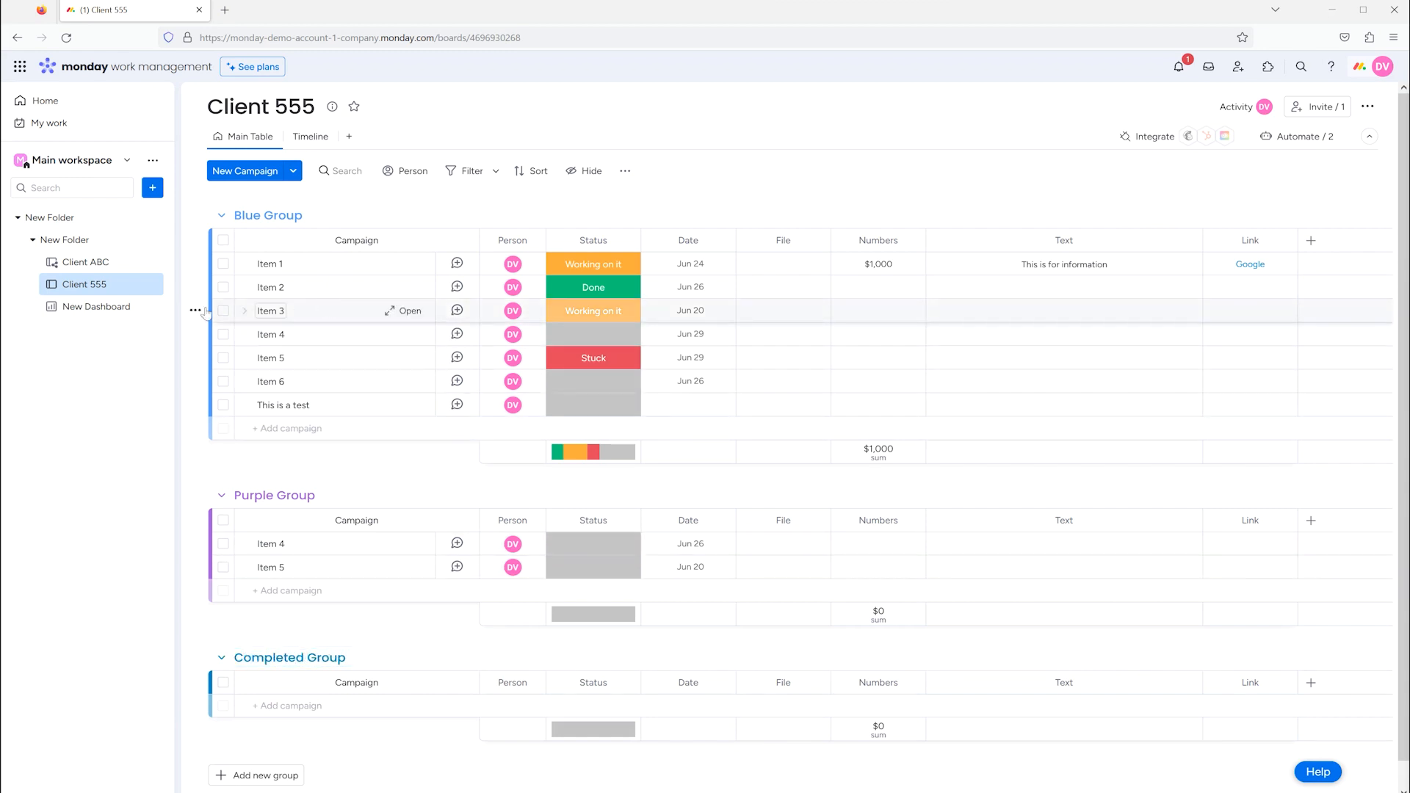
In the chart widget on New Dashboard, exclude the Completed Group and include it again, then return to the dashboard
{"action": "left_click", "coordinate": [112, 314]}
{"action": "left_click", "coordinate": [961, 182]}
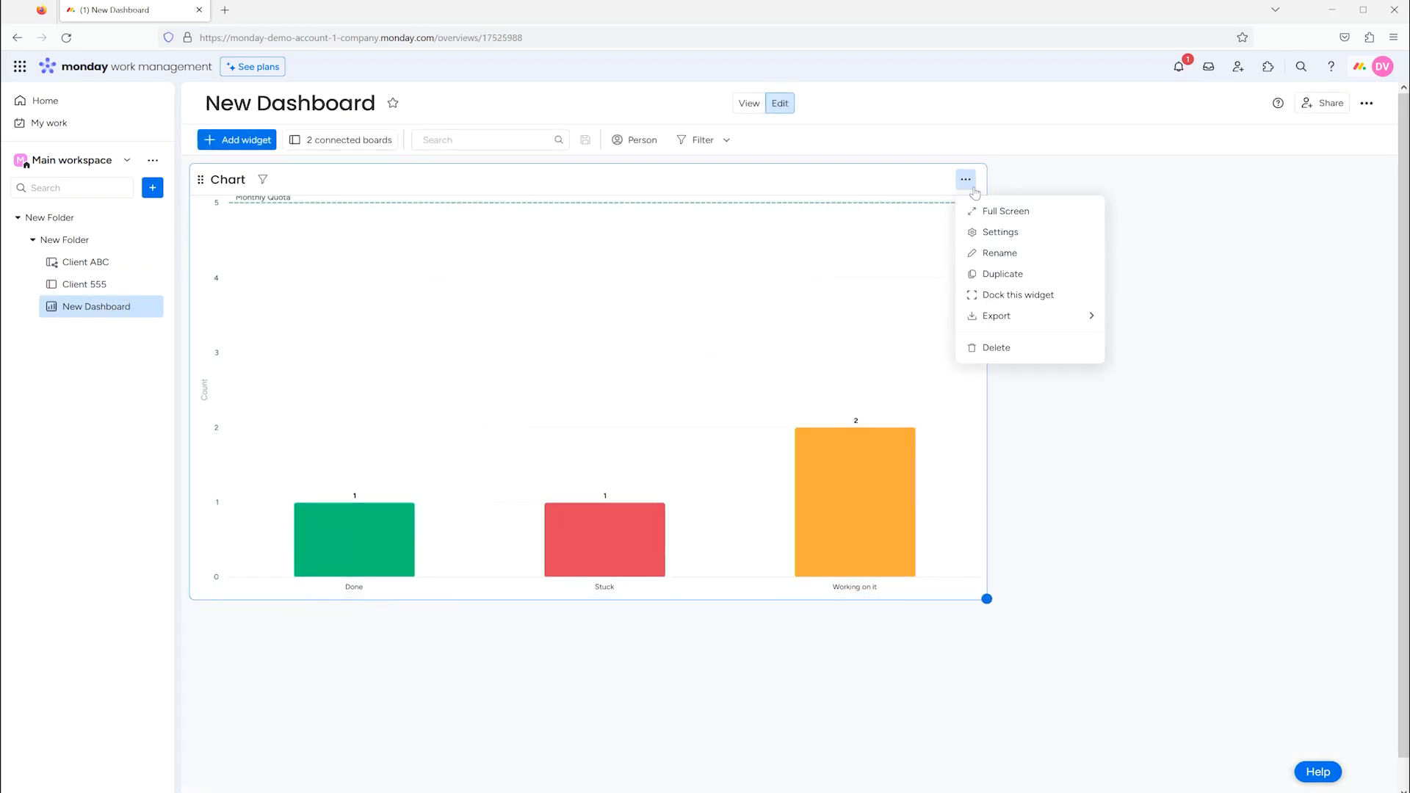
{"action": "left_click", "coordinate": [998, 230]}
{"action": "scroll", "coordinate": [1191, 558], "scroll_direction": "down", "scroll_amount": 3}
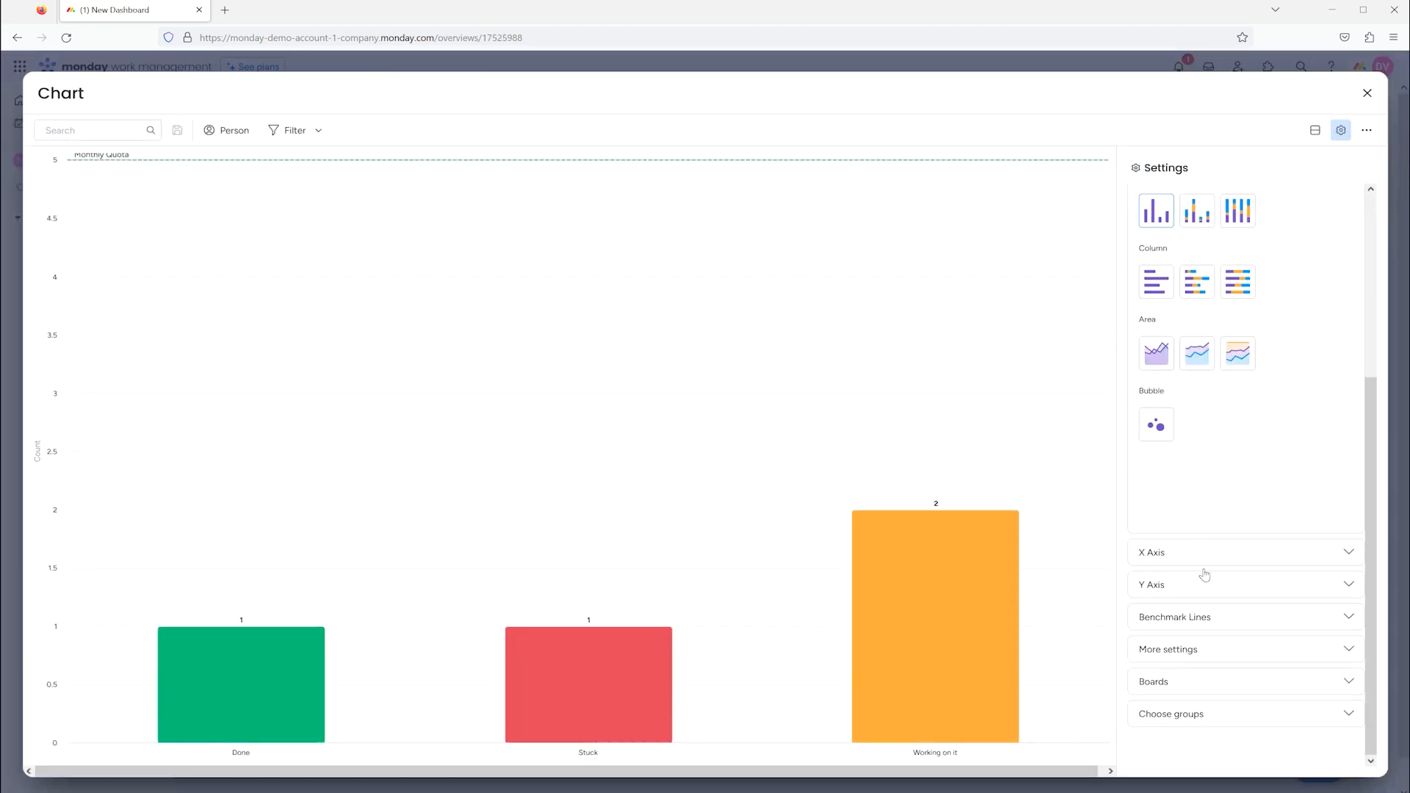
{"action": "left_click", "coordinate": [1269, 732]}
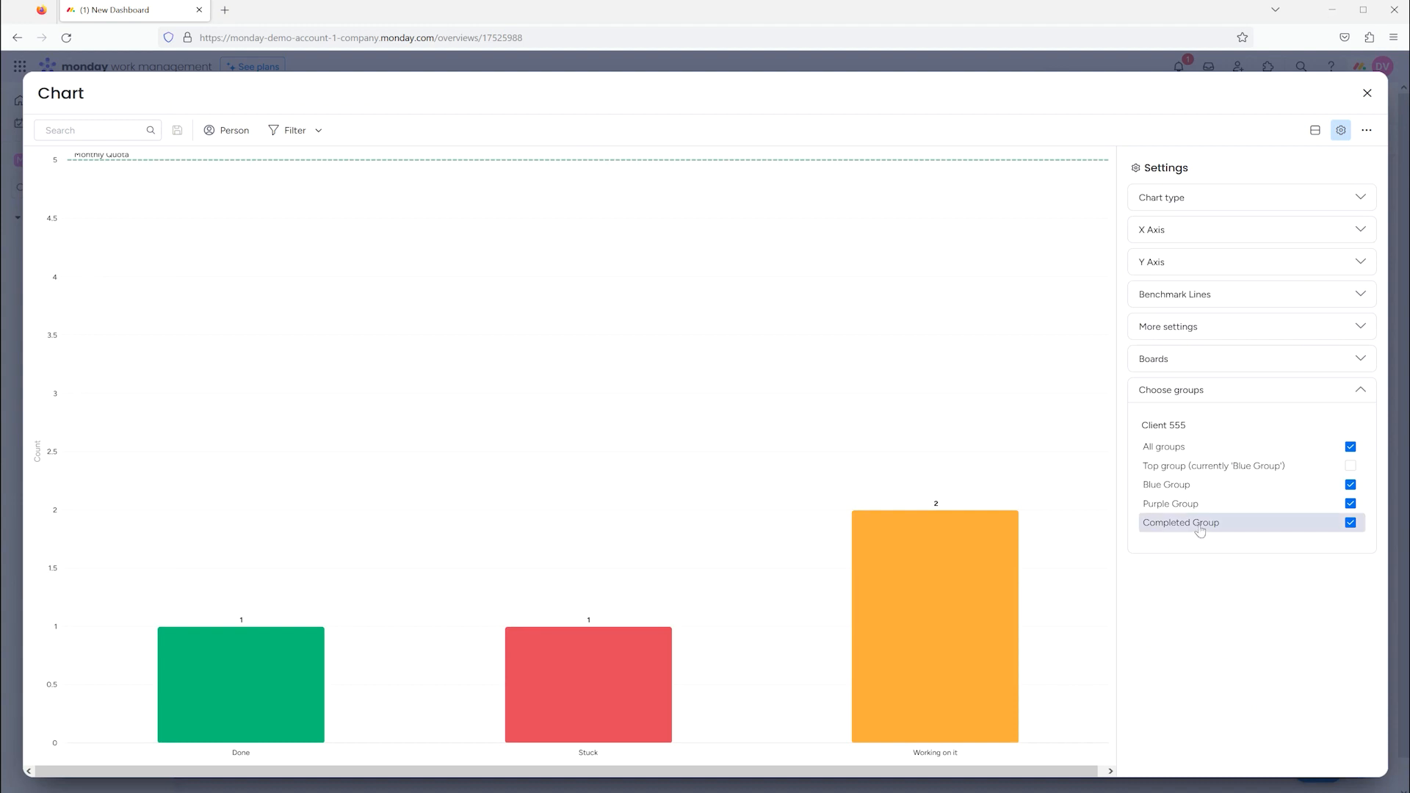
{"action": "left_click", "coordinate": [1349, 523]}
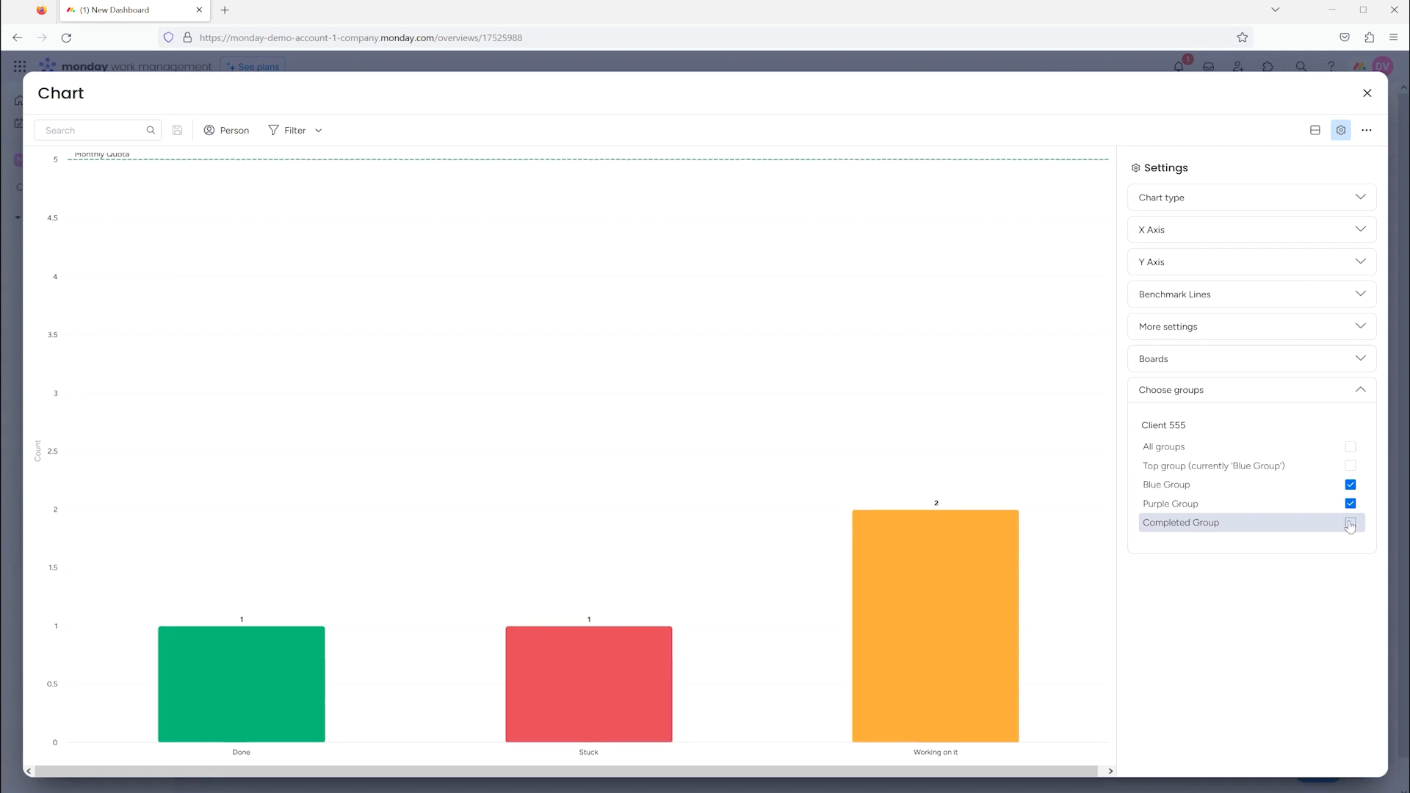
{"action": "left_click", "coordinate": [1350, 524]}
{"action": "left_click", "coordinate": [1359, 98]}
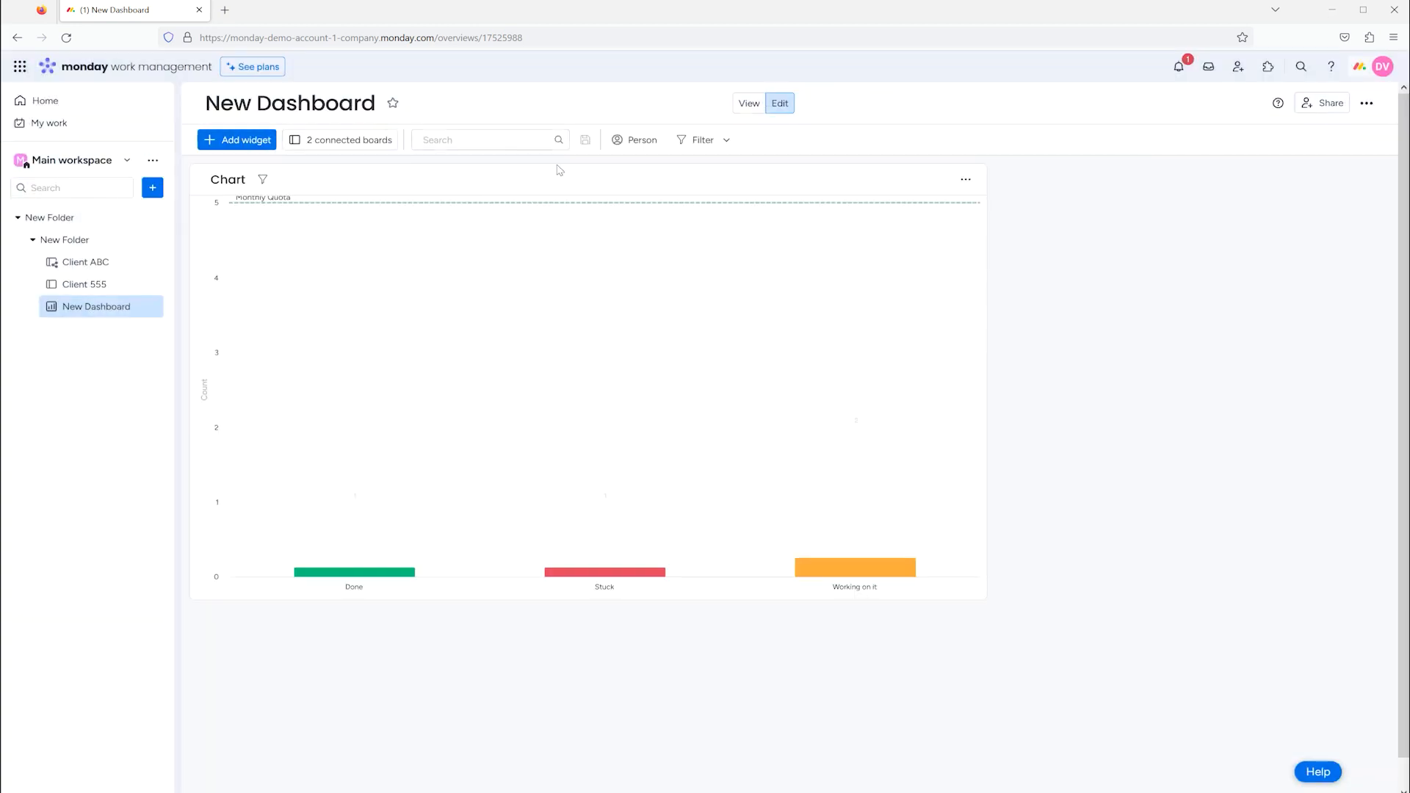
Move Item 2 from the Blue Group to the Completed Group on the Client 555 board and return to New Dashboard
{"action": "left_click", "coordinate": [73, 285]}
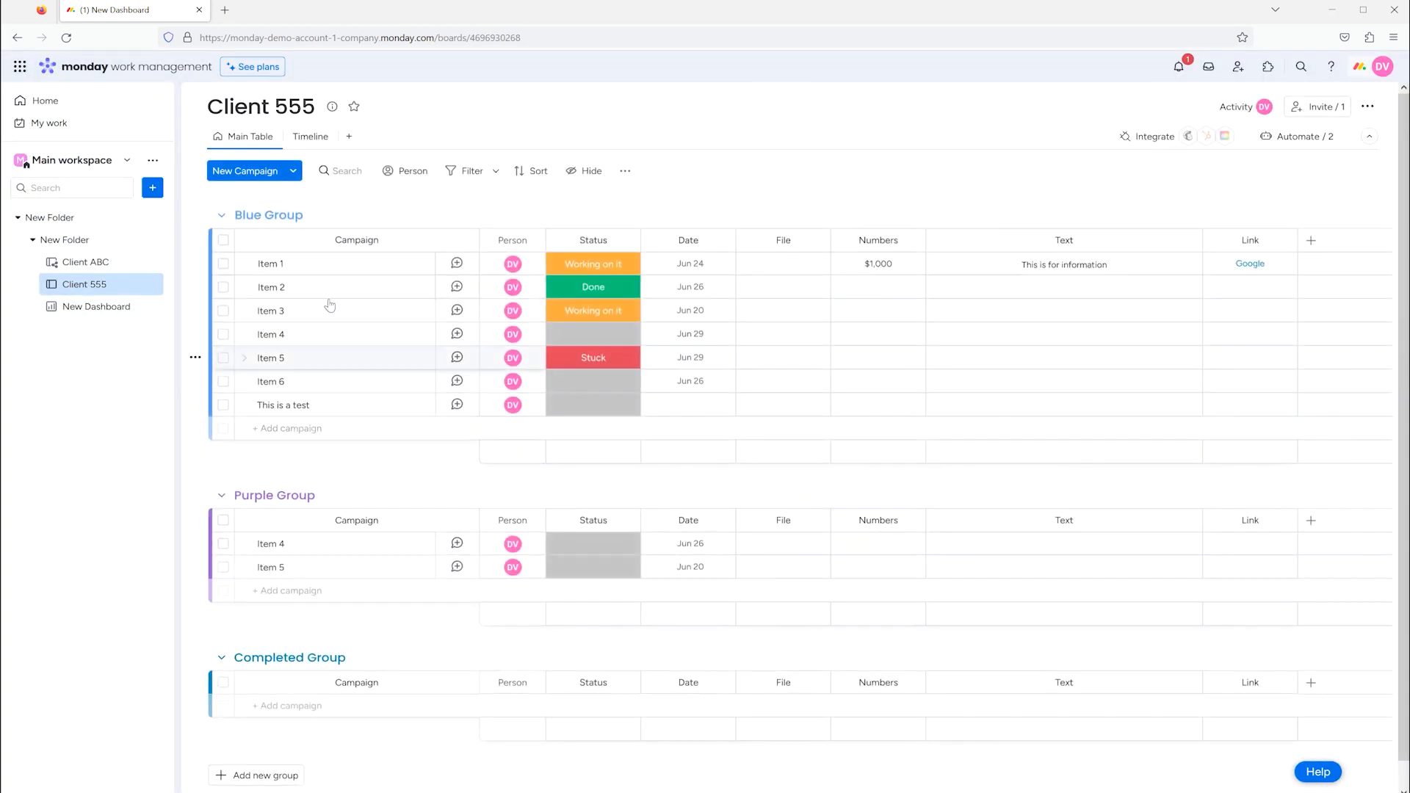
{"action": "left_click_drag", "start_coordinate": [316, 298], "coordinate": [317, 682]}
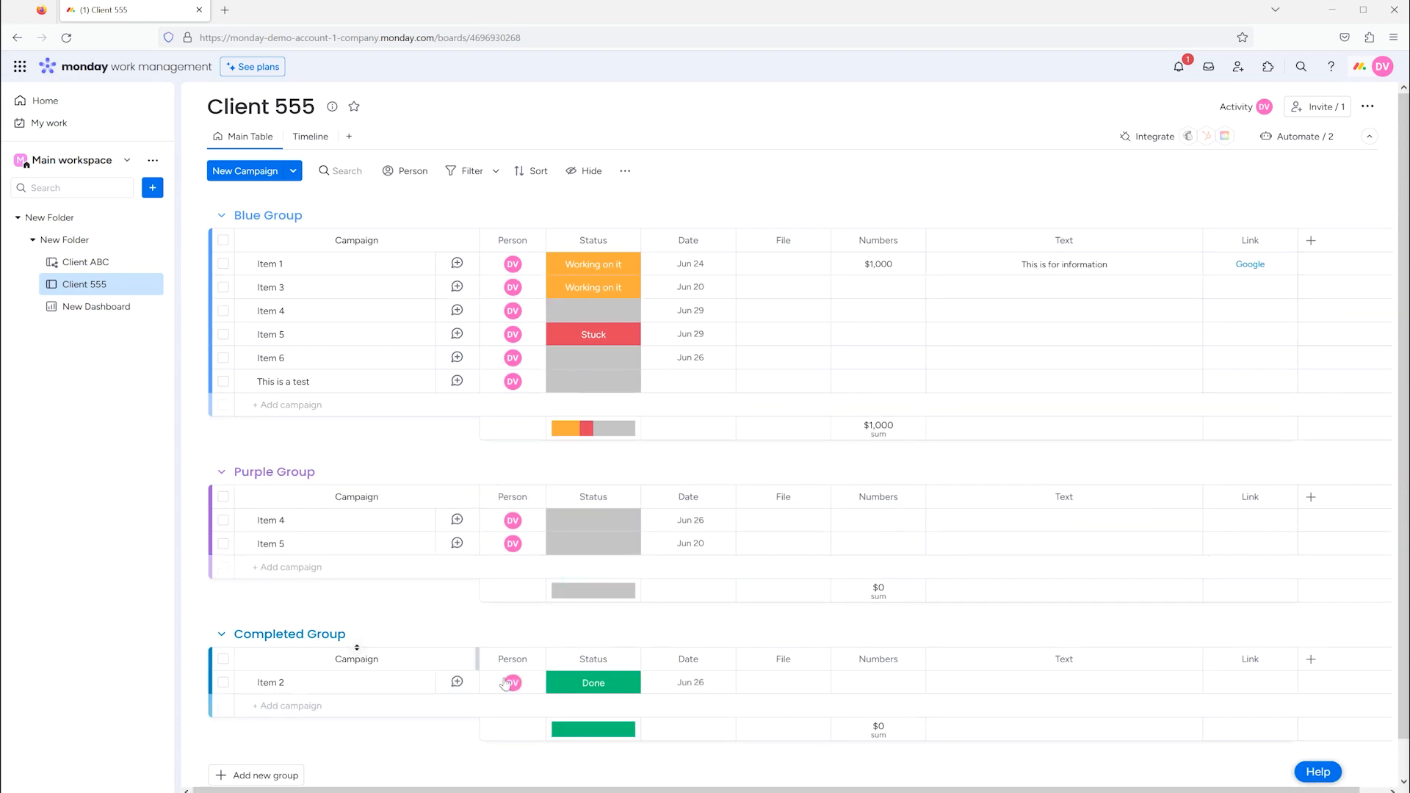
{"action": "left_click", "coordinate": [101, 309]}
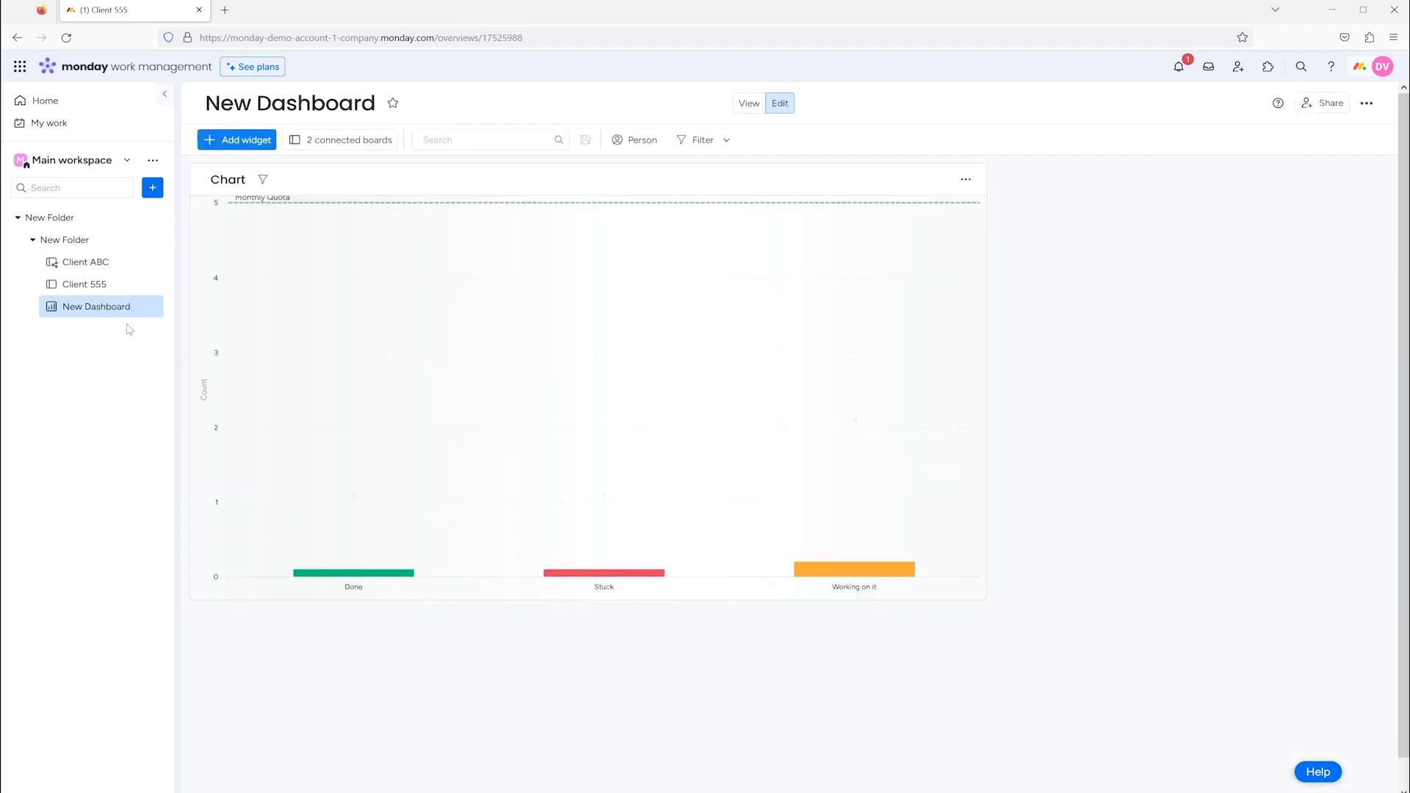
{"action": "mouse_move", "coordinate": [349, 548]}
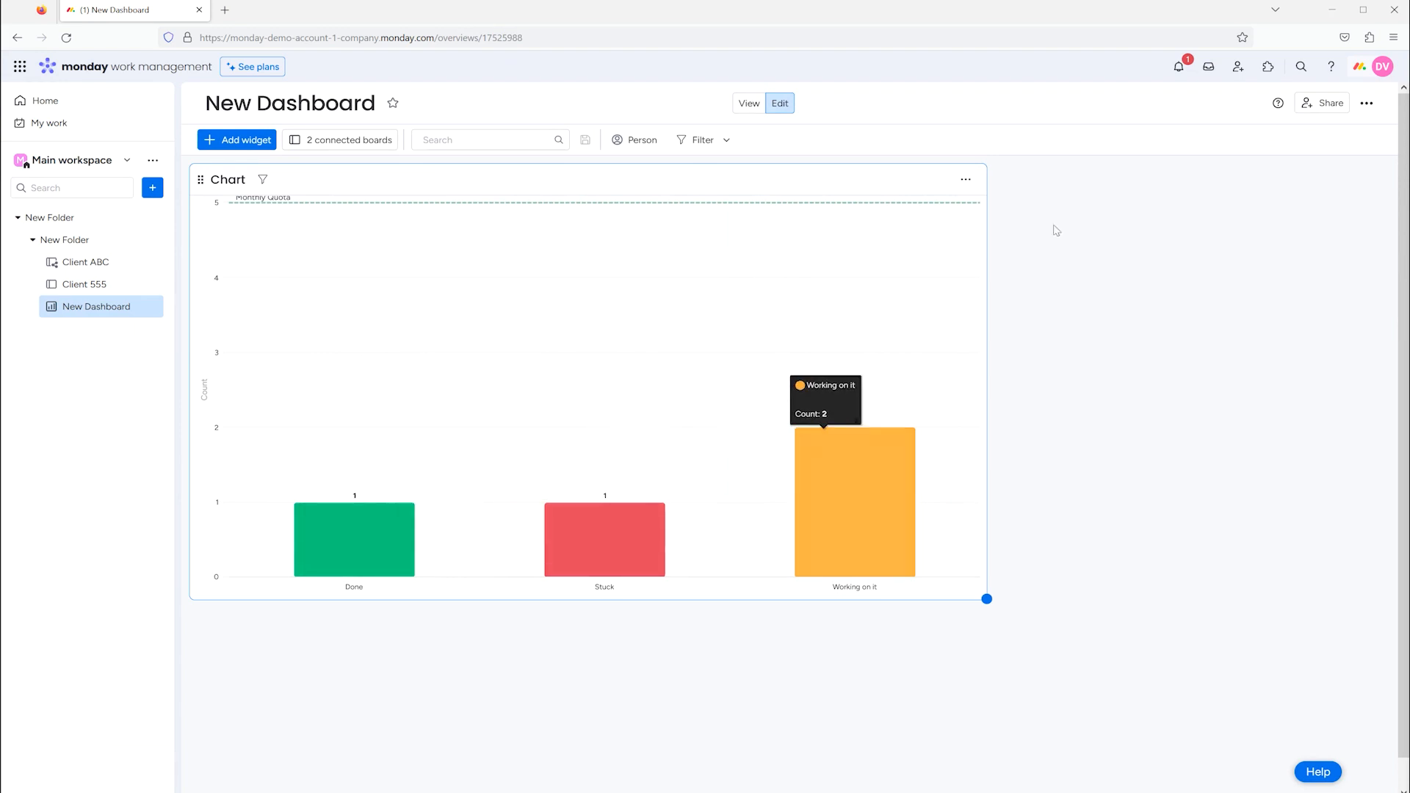
In the chart widget's group settings, exclude the Completed Group, include it again and go back to the dashboard
{"action": "left_click", "coordinate": [965, 179]}
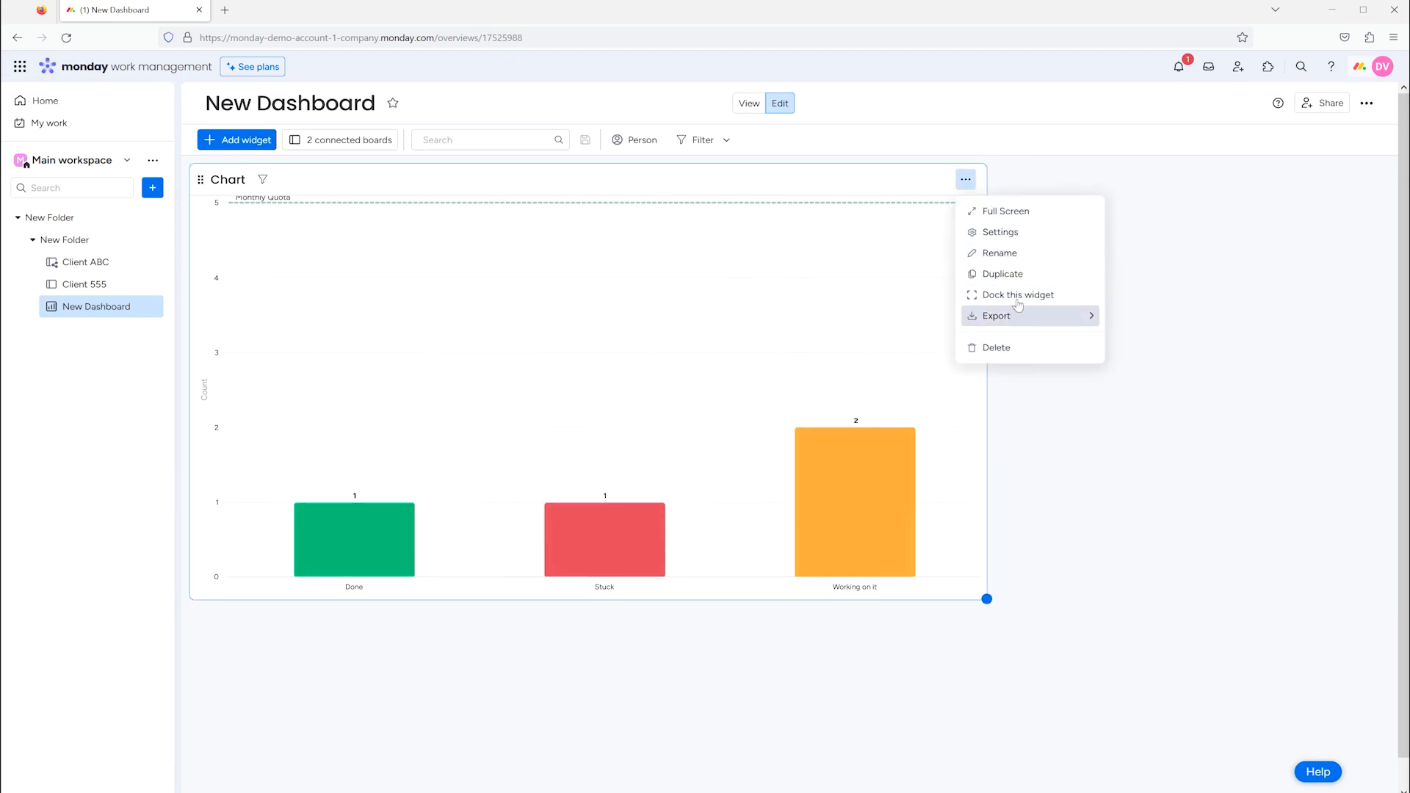
{"action": "left_click", "coordinate": [1044, 241]}
{"action": "scroll", "coordinate": [1163, 629], "scroll_direction": "down", "scroll_amount": 5}
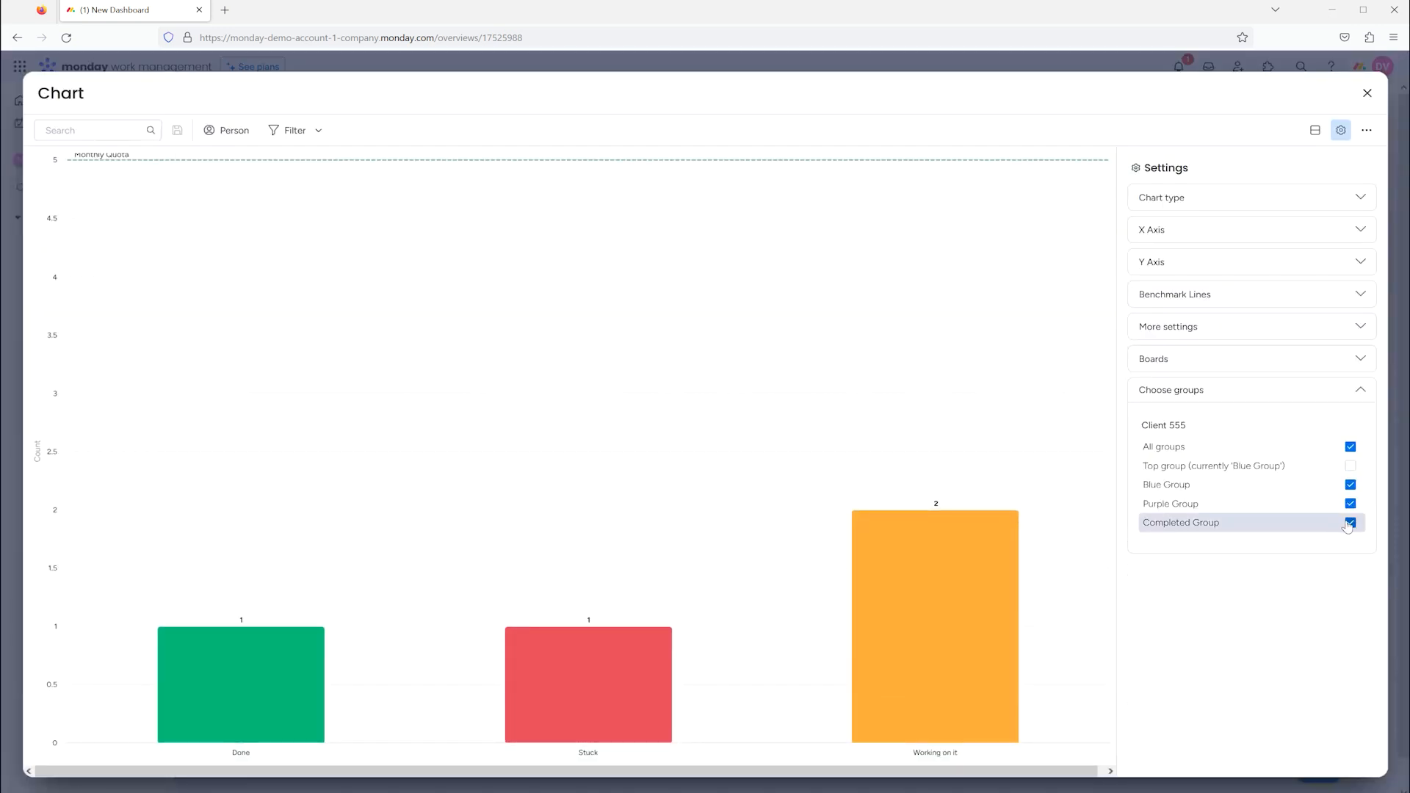
{"action": "left_click", "coordinate": [1349, 524]}
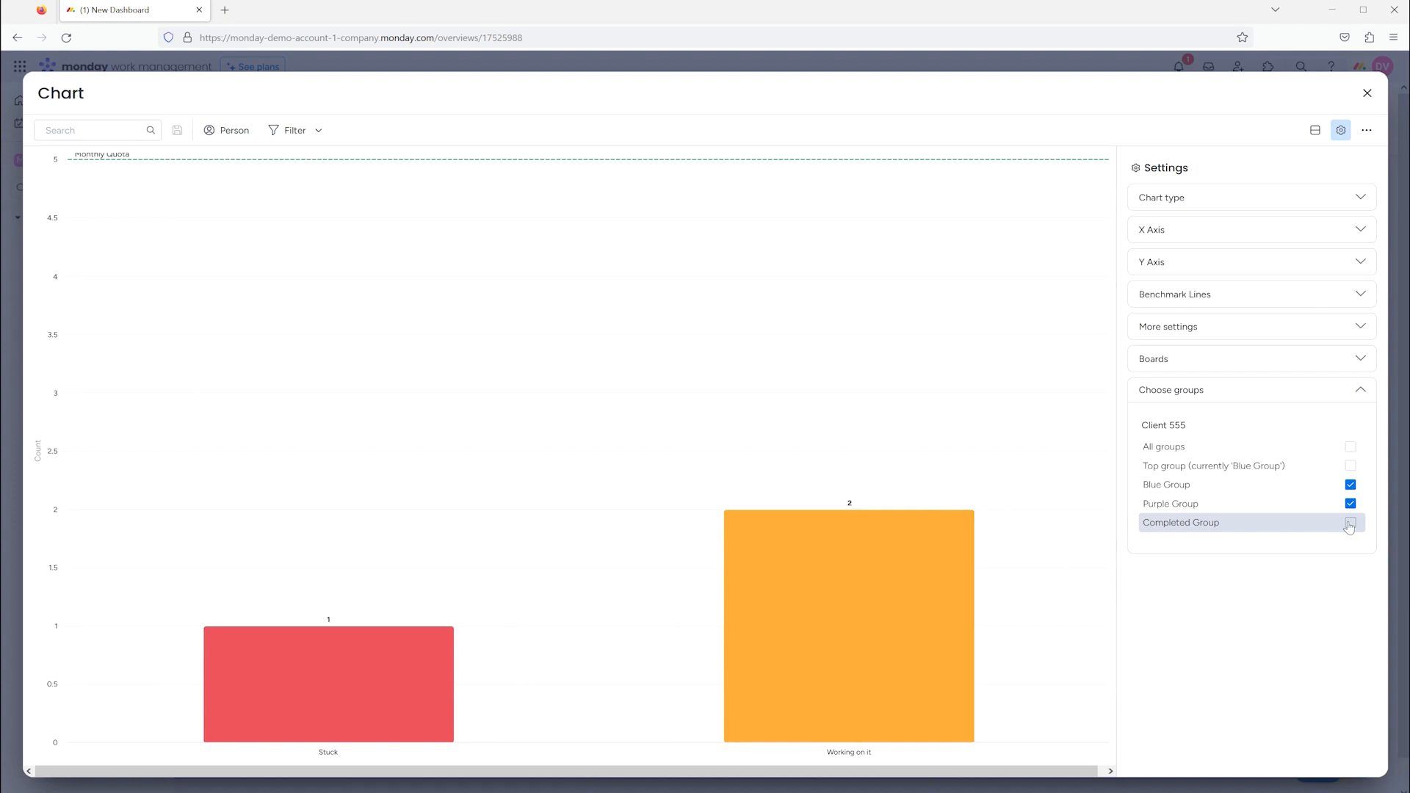
{"action": "left_click", "coordinate": [1350, 524]}
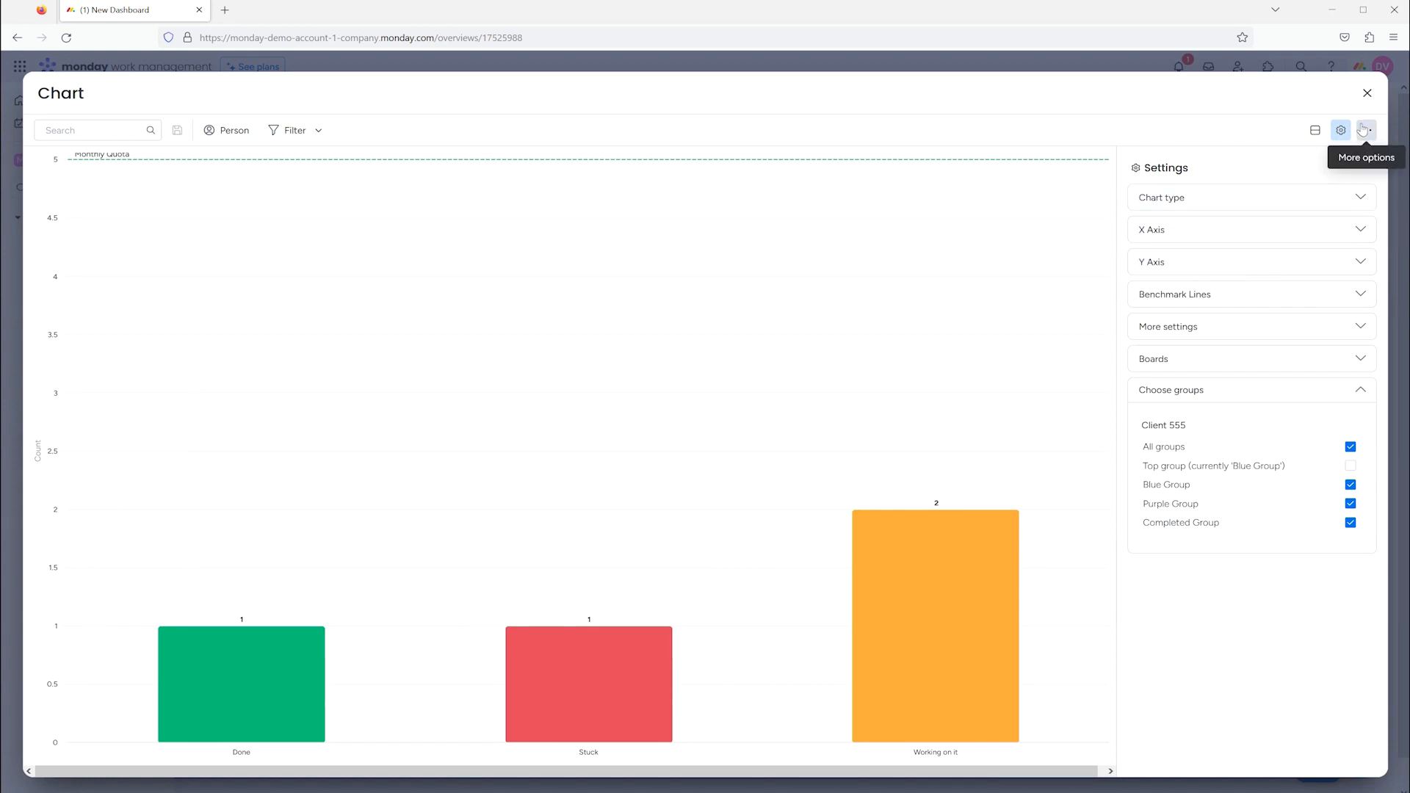
{"action": "left_click", "coordinate": [1367, 94]}
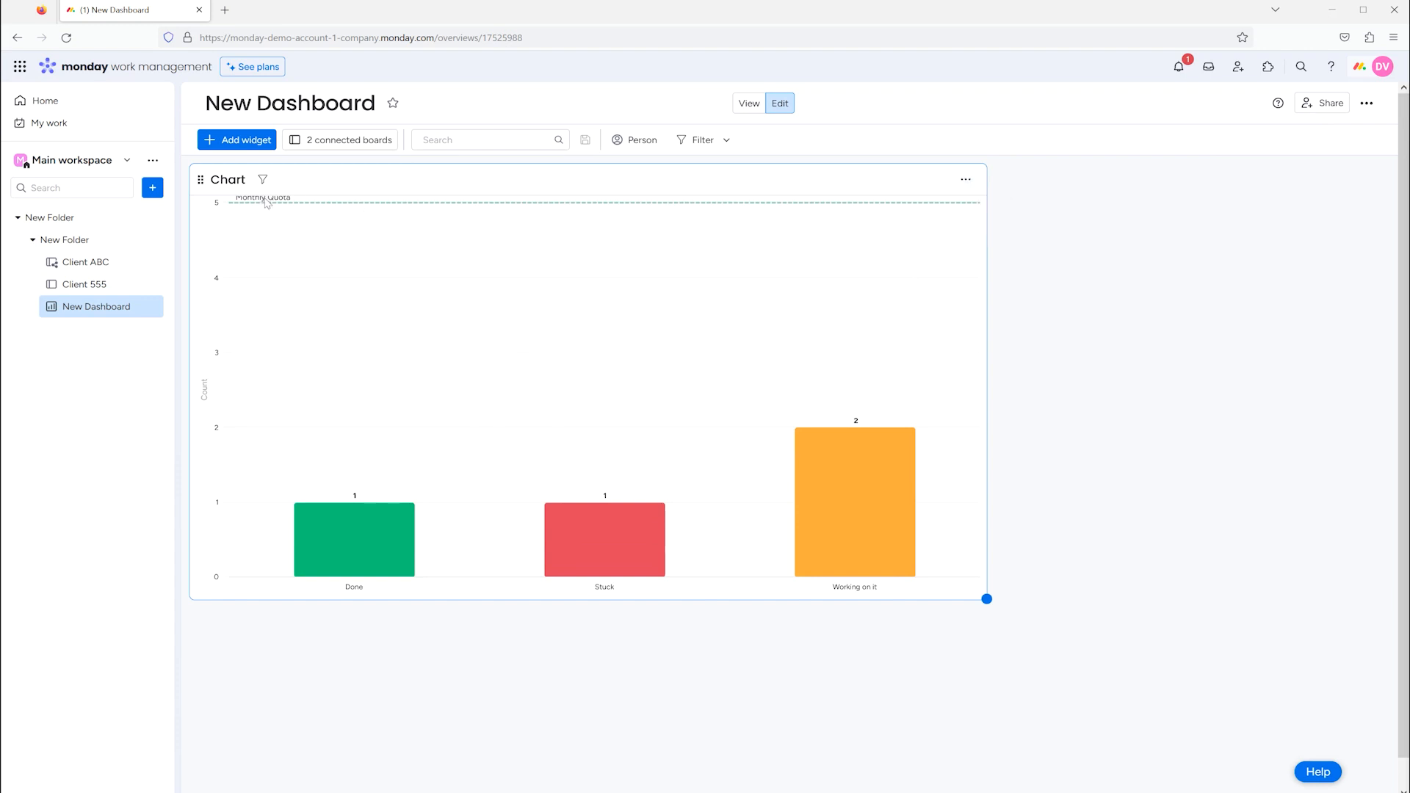
In the chart widget's settings, try the Pie, Line, Stacked Bar and Bubble chart types
{"action": "left_click", "coordinate": [966, 180]}
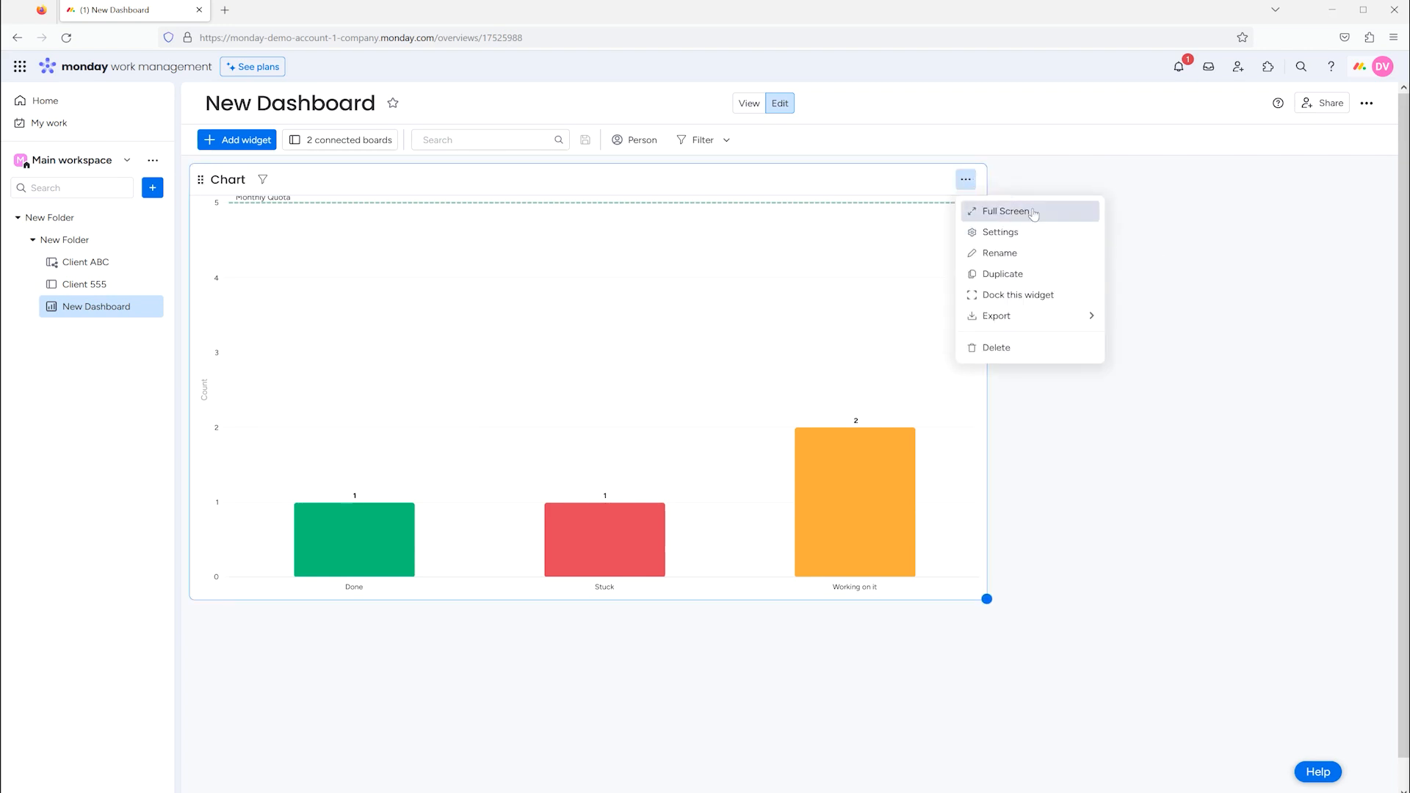
{"action": "left_click", "coordinate": [1004, 232]}
{"action": "left_click", "coordinate": [1174, 197]}
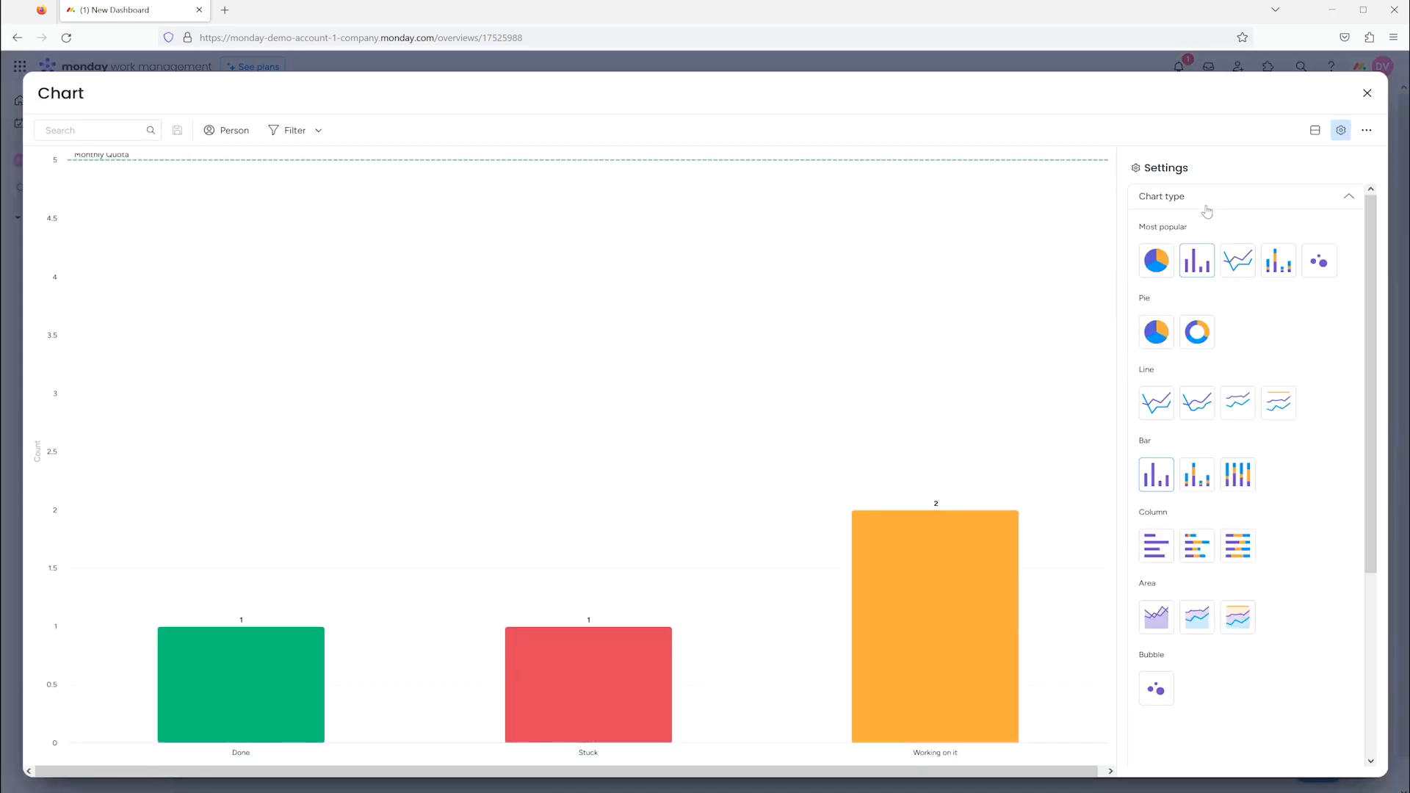
{"action": "left_click", "coordinate": [1156, 332]}
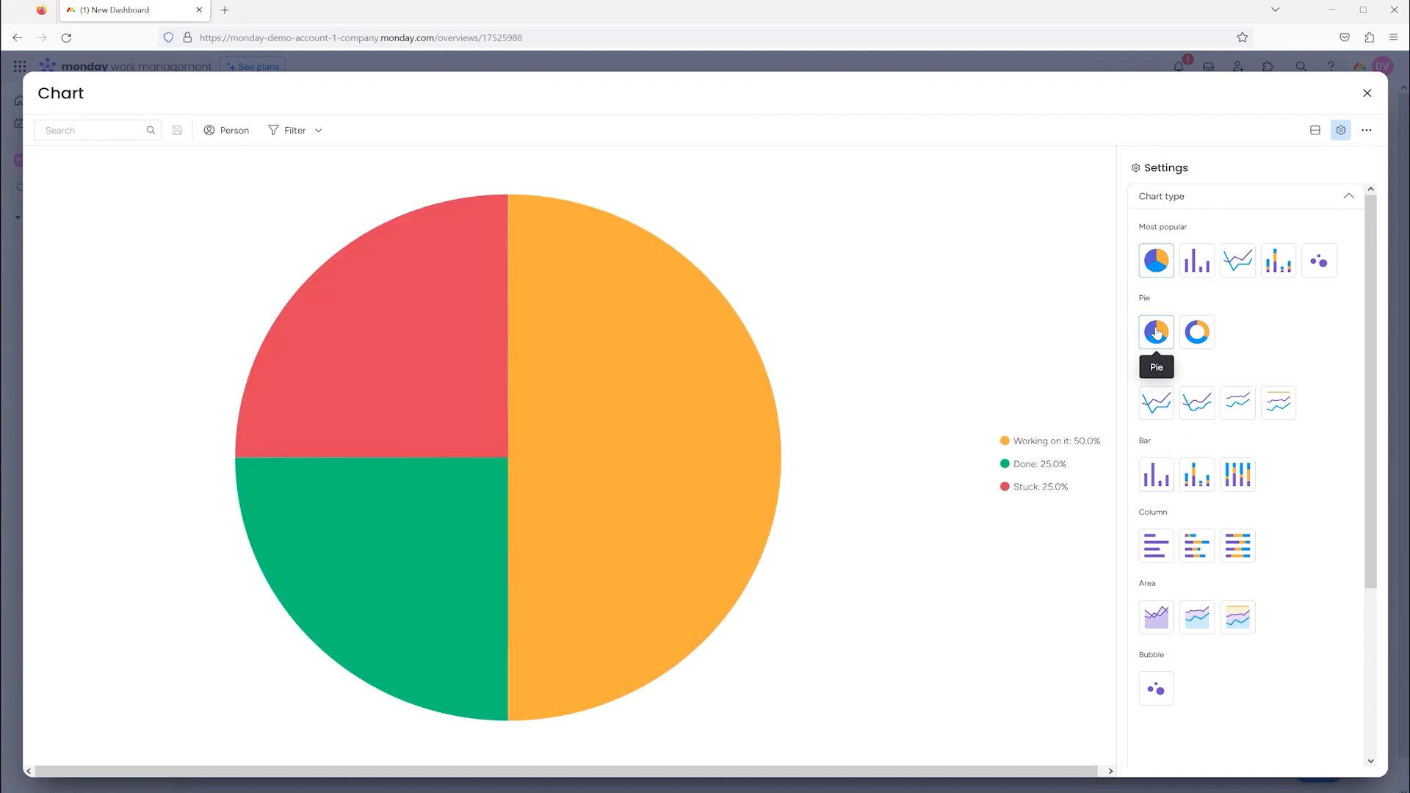
{"action": "left_click", "coordinate": [1246, 270]}
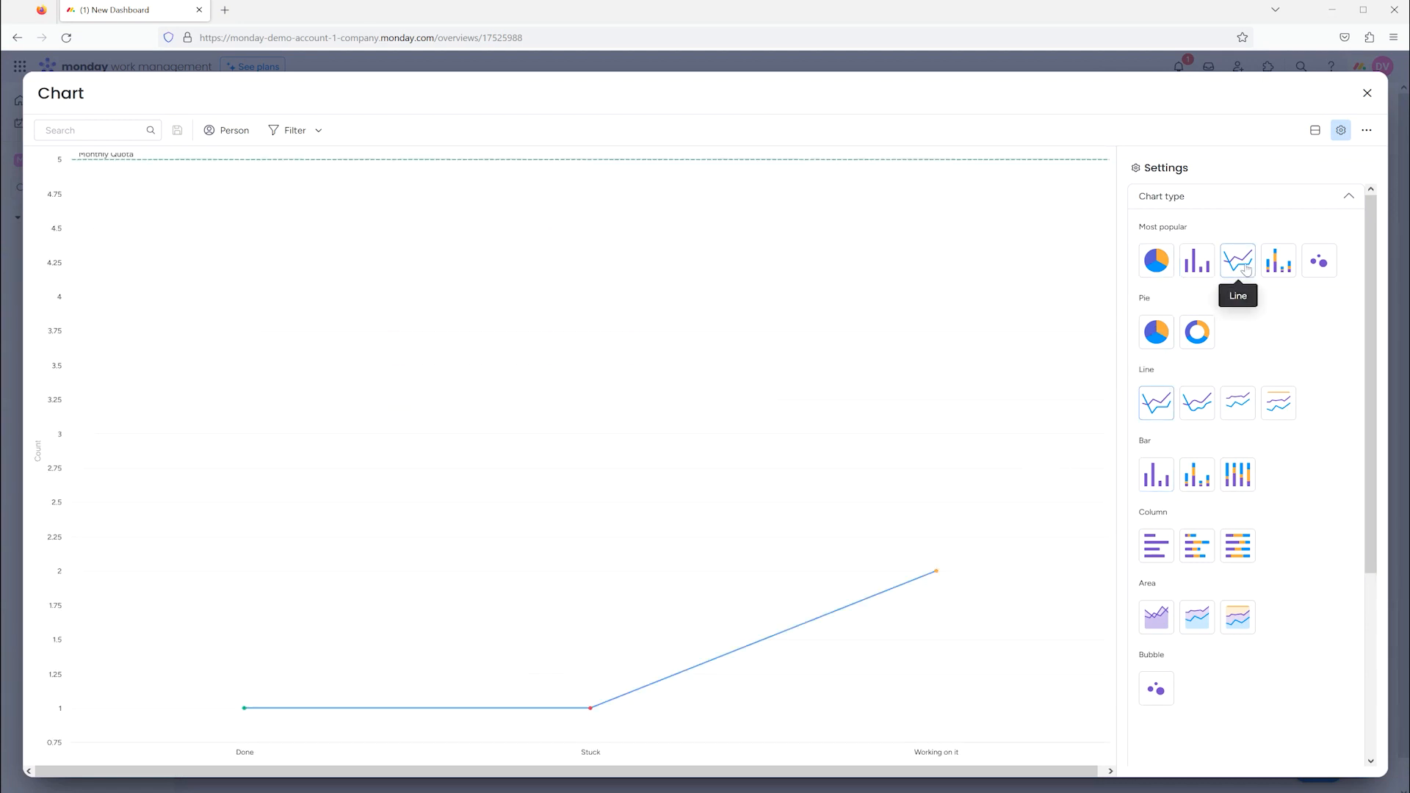
{"action": "left_click", "coordinate": [1274, 263]}
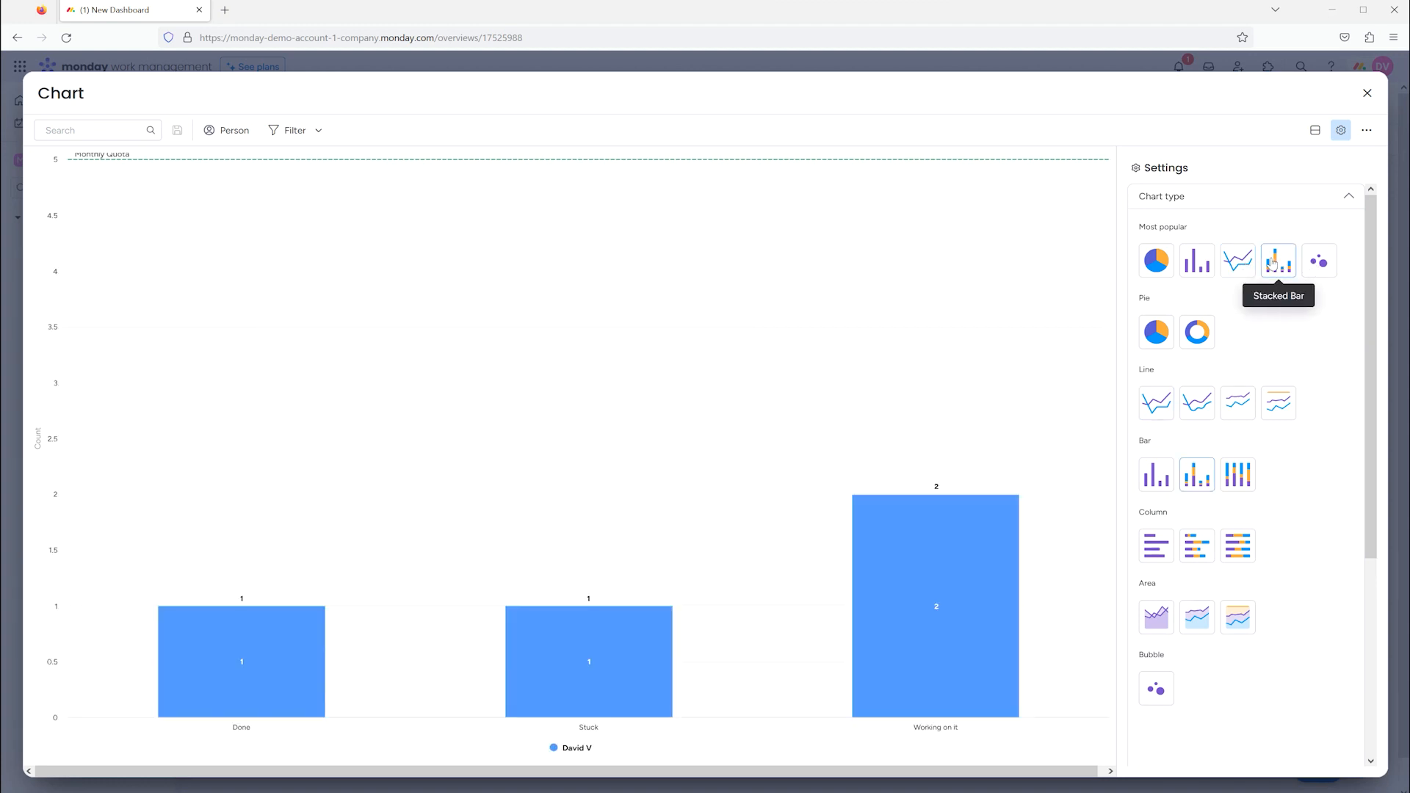
{"action": "left_click", "coordinate": [1325, 264]}
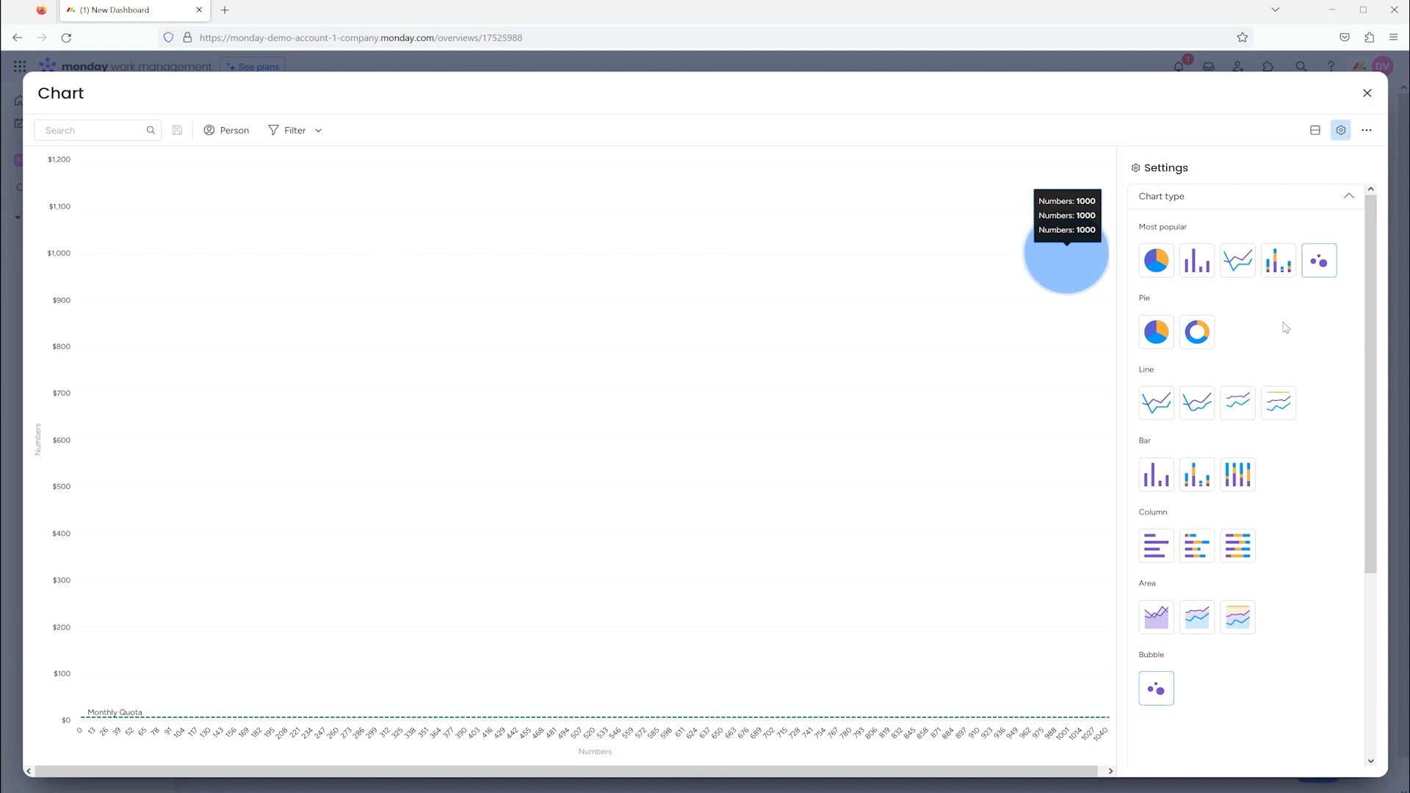
Try further pie, bubble, donut, line and bar chart types, choose Bar and close the chart widget's settings
{"action": "left_click", "coordinate": [1164, 268]}
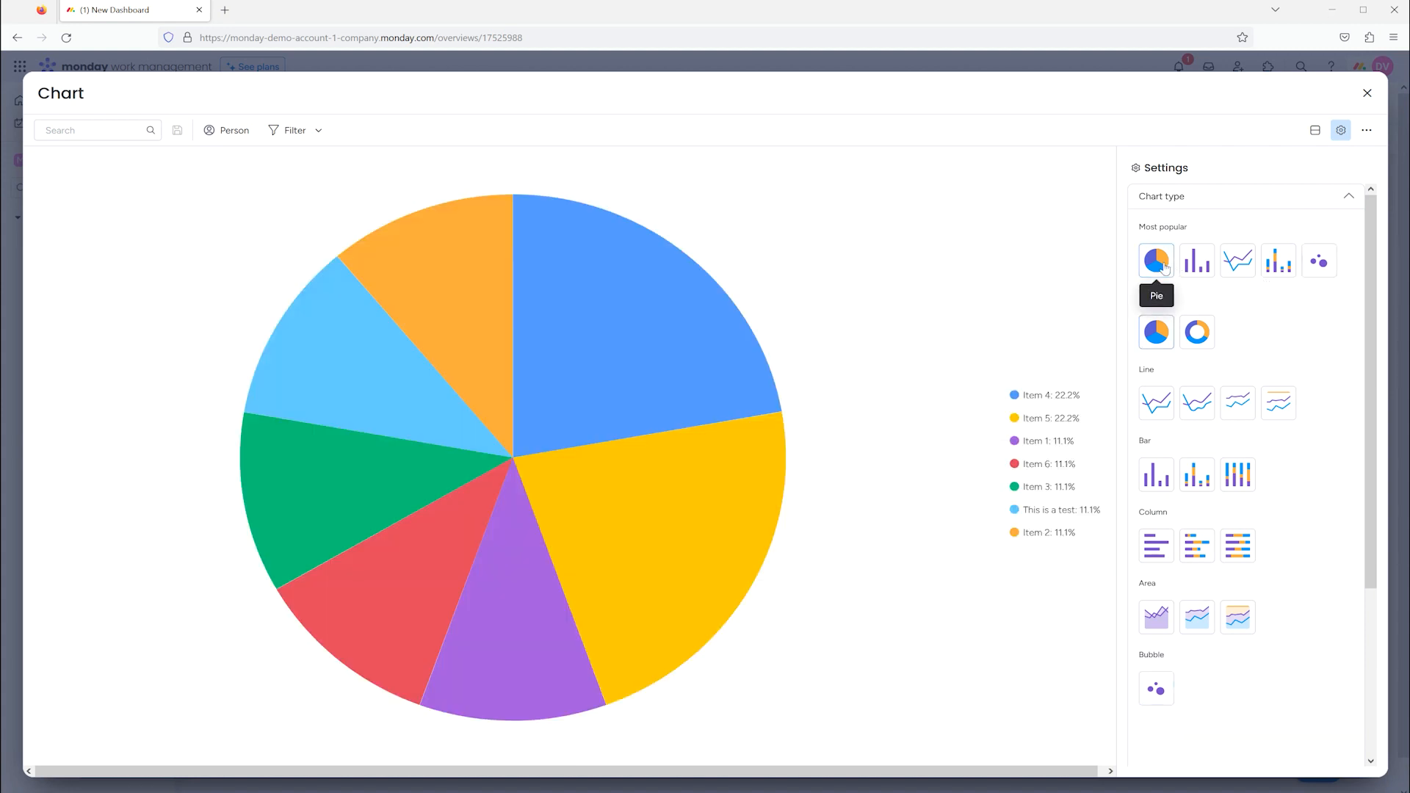
{"action": "left_click", "coordinate": [1199, 268]}
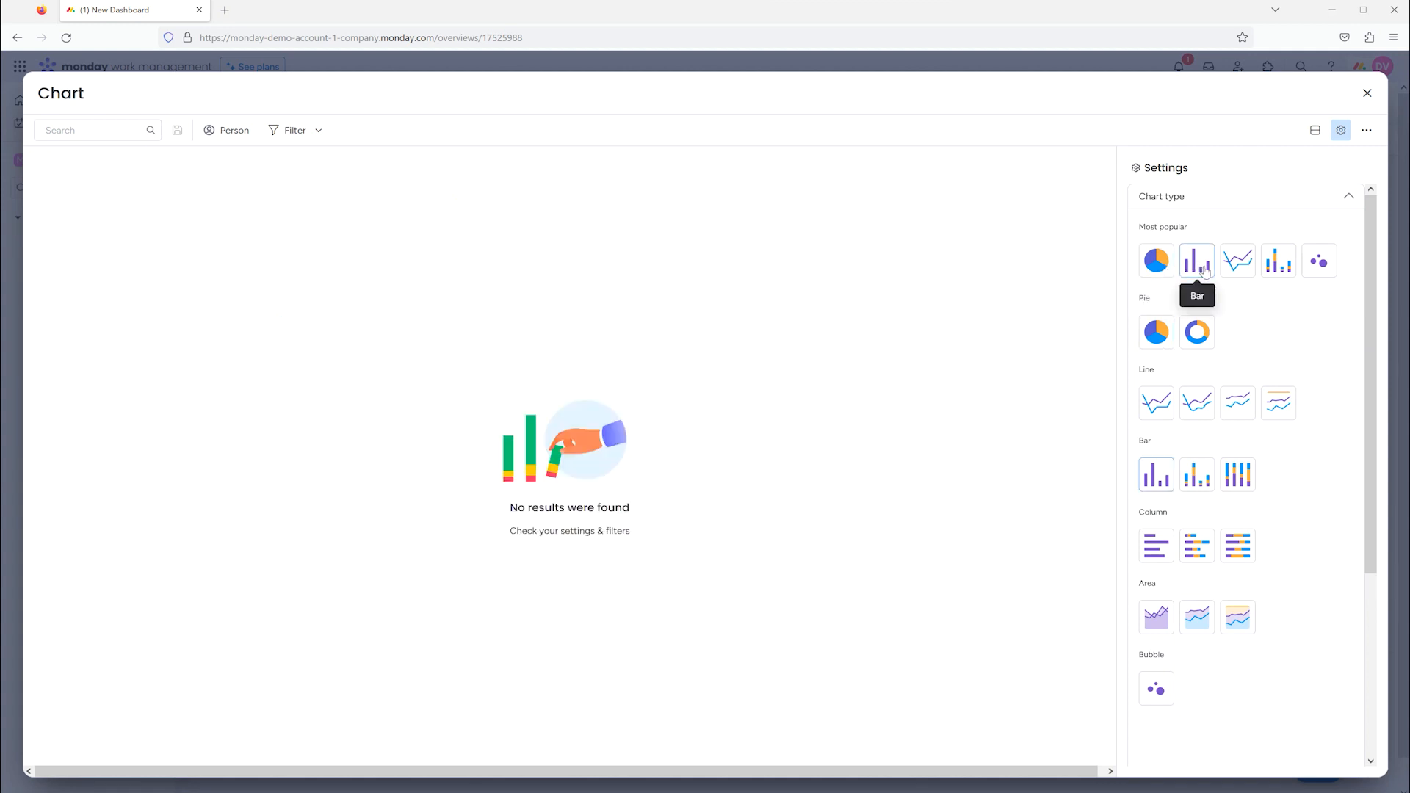
{"action": "left_click", "coordinate": [1318, 261]}
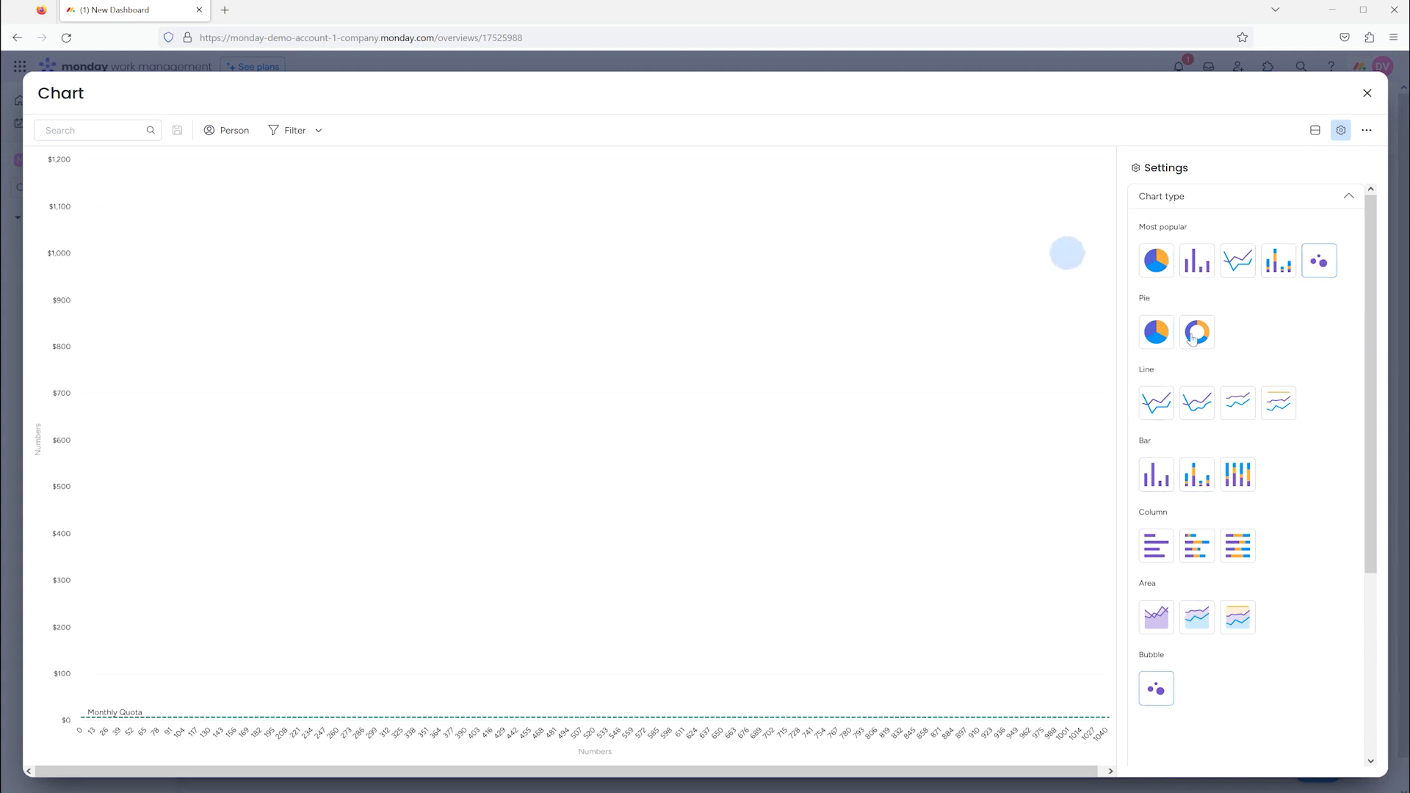
{"action": "left_click", "coordinate": [1192, 337]}
{"action": "left_click", "coordinate": [1156, 402]}
{"action": "left_click", "coordinate": [1197, 402]}
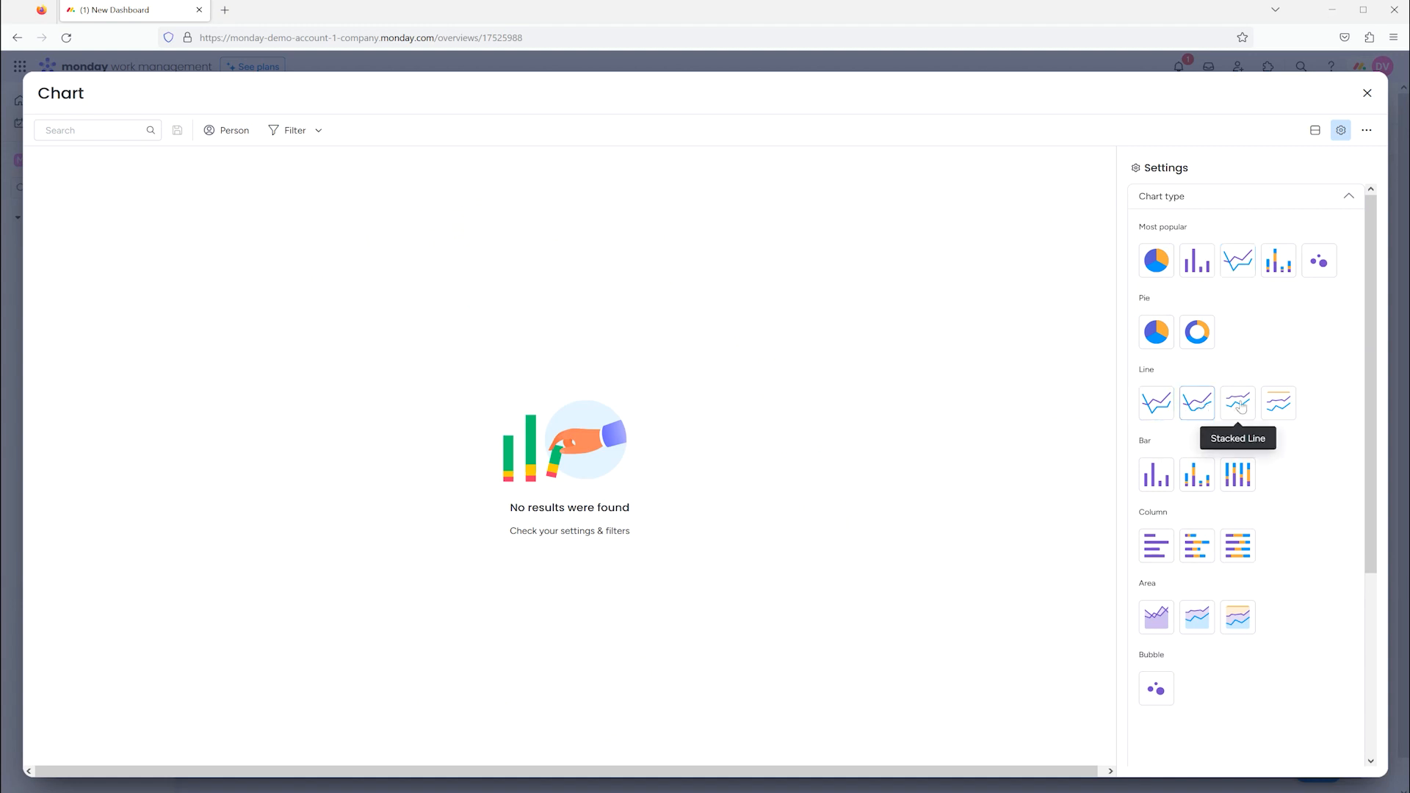
{"action": "left_click", "coordinate": [1197, 474]}
{"action": "left_click", "coordinate": [1160, 479]}
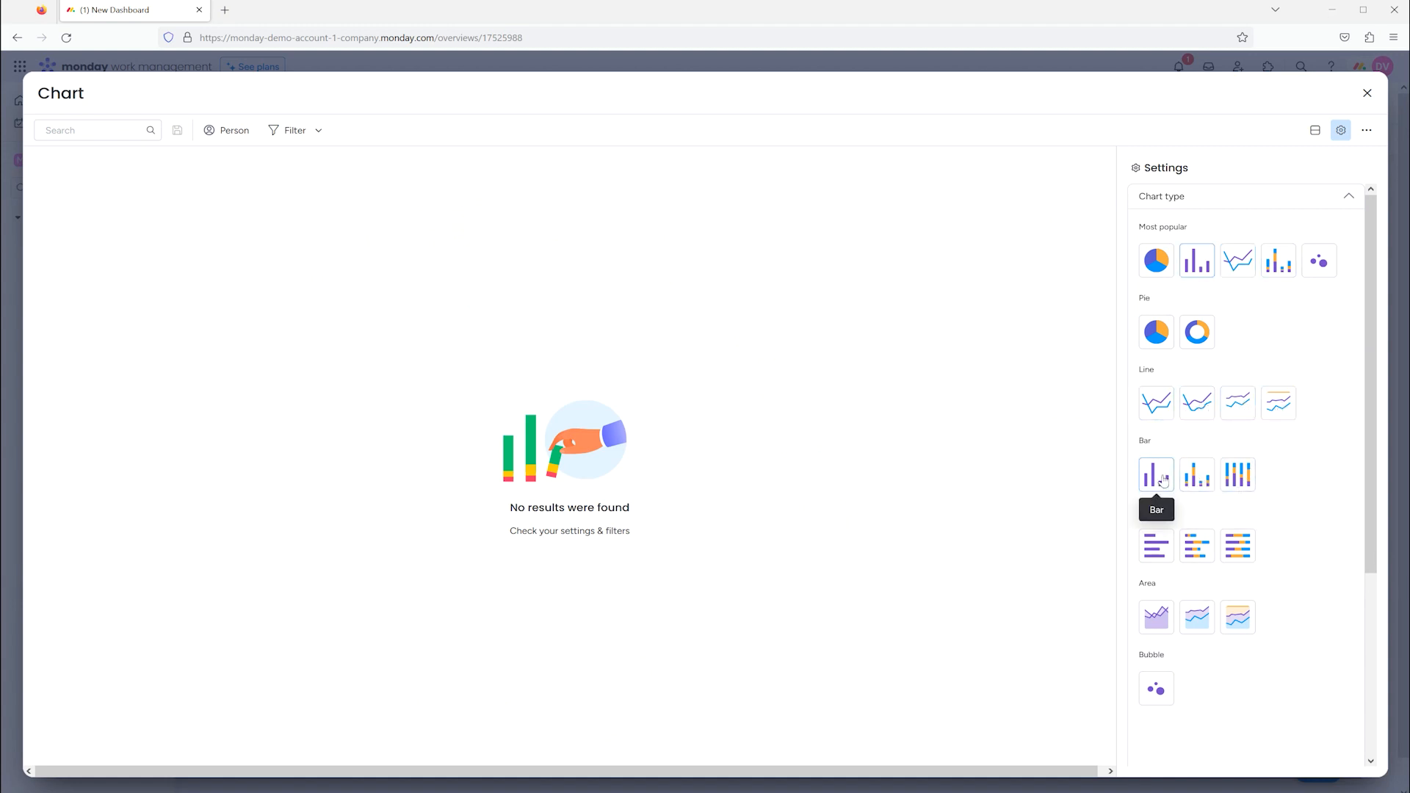
{"action": "left_click", "coordinate": [1163, 266]}
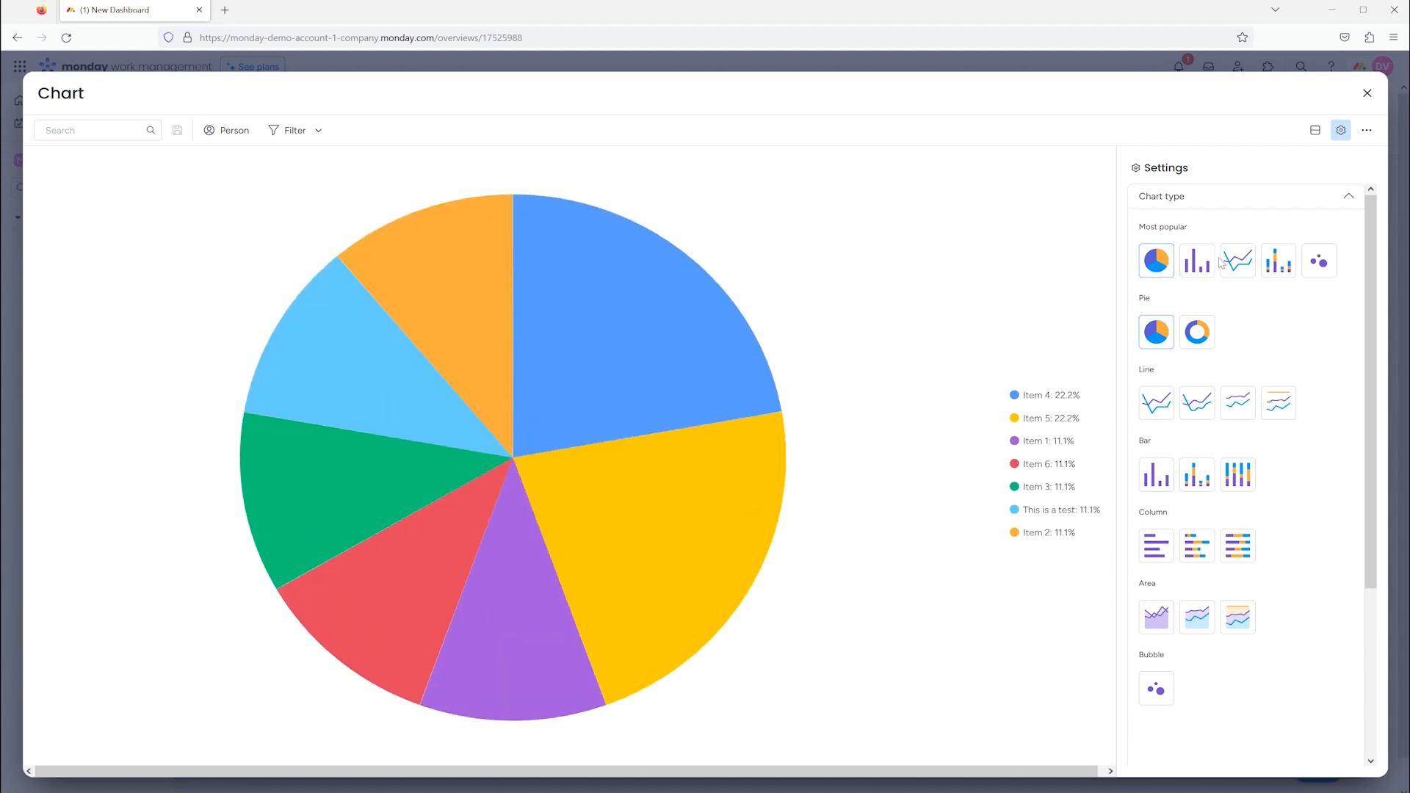
{"action": "left_click", "coordinate": [1198, 265]}
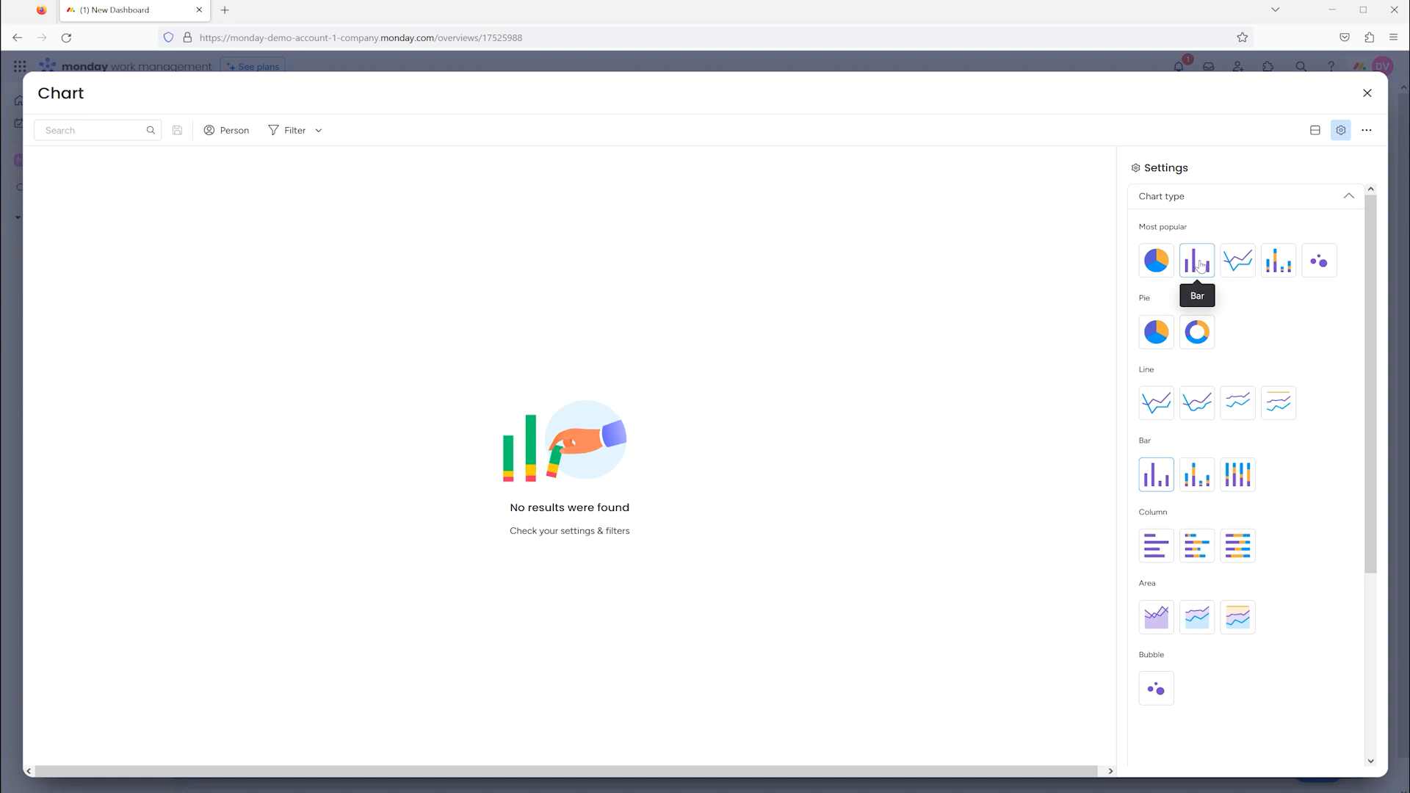
{"action": "left_click", "coordinate": [1366, 92]}
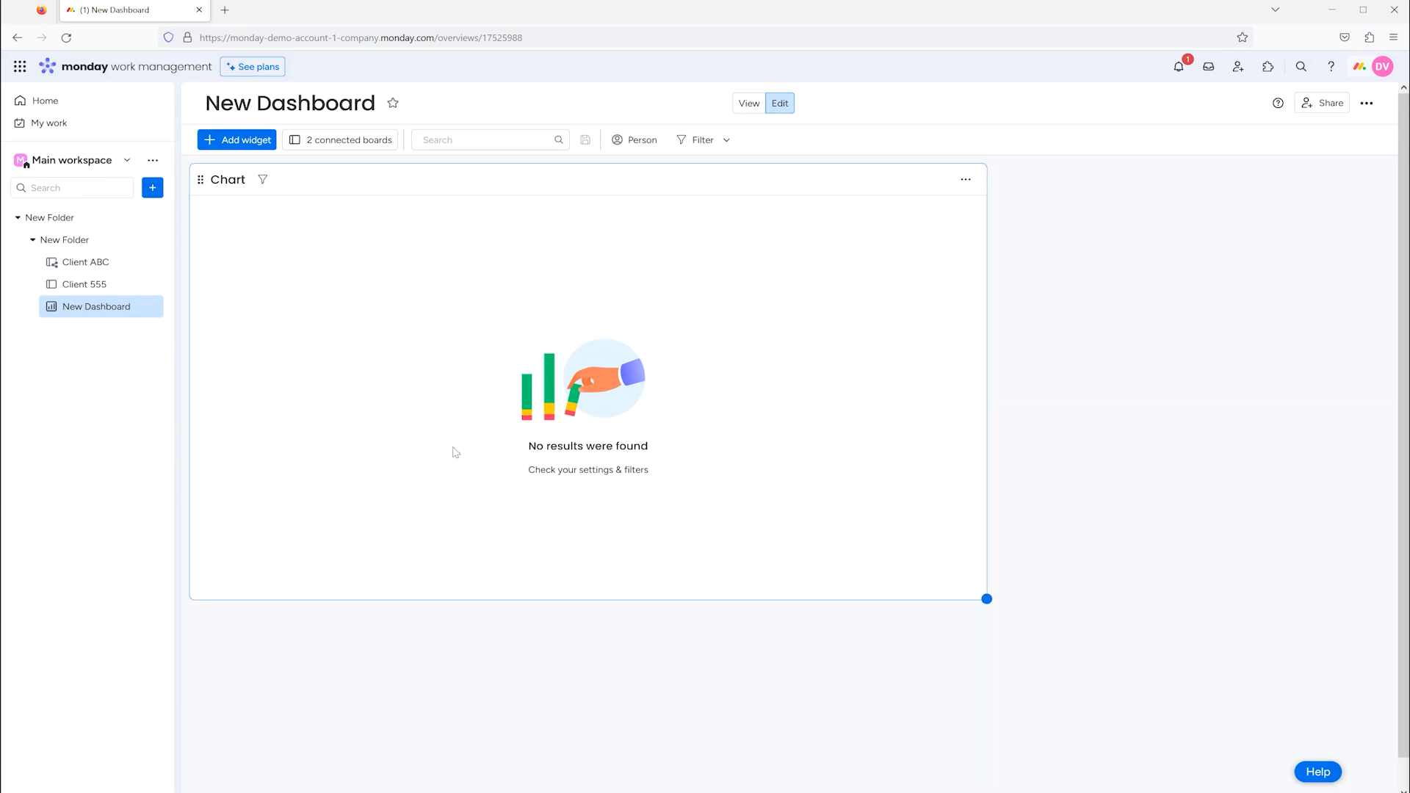
Delete the chart widget from New Dashboard, add a new Chart widget in its place and enlarge it
{"action": "left_click", "coordinate": [964, 181]}
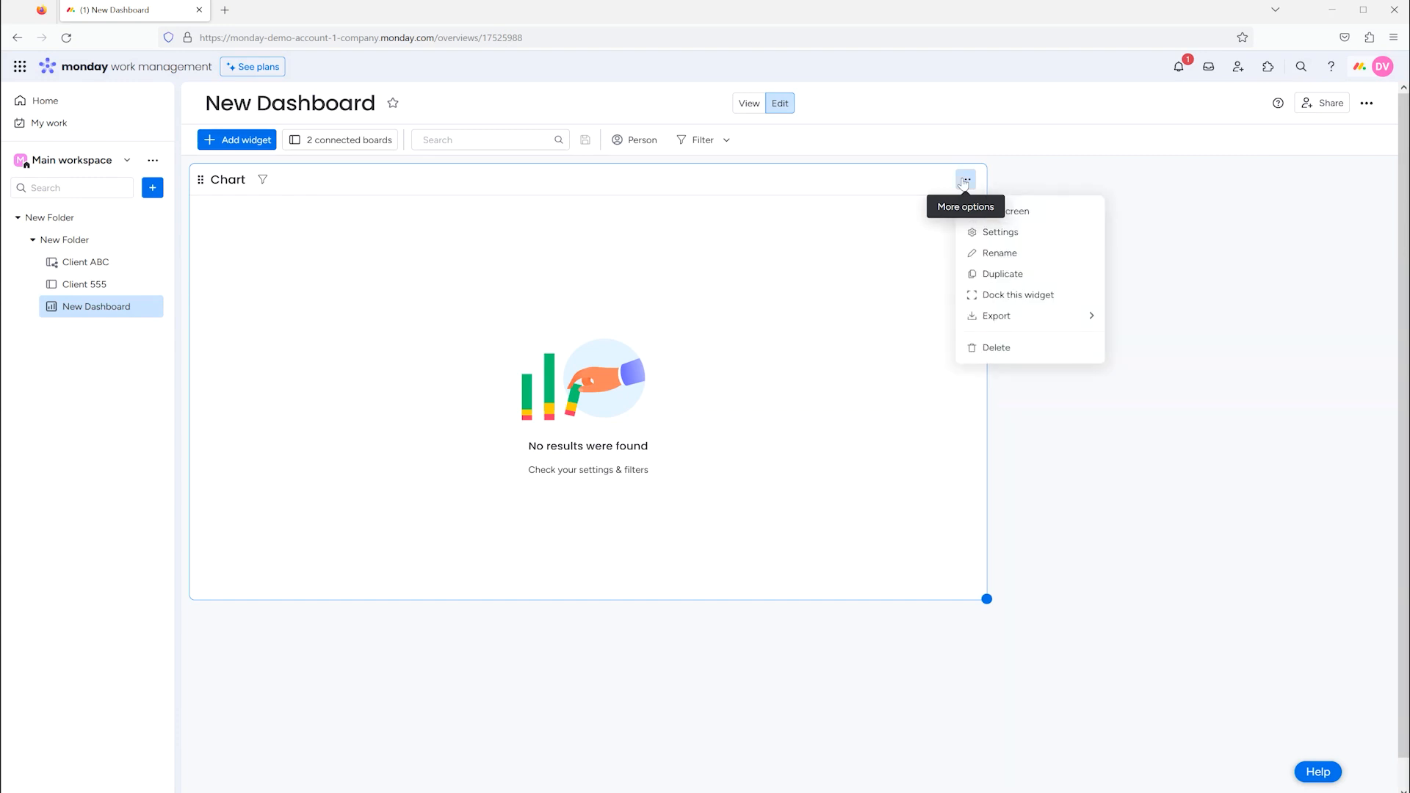
{"action": "left_click", "coordinate": [991, 346]}
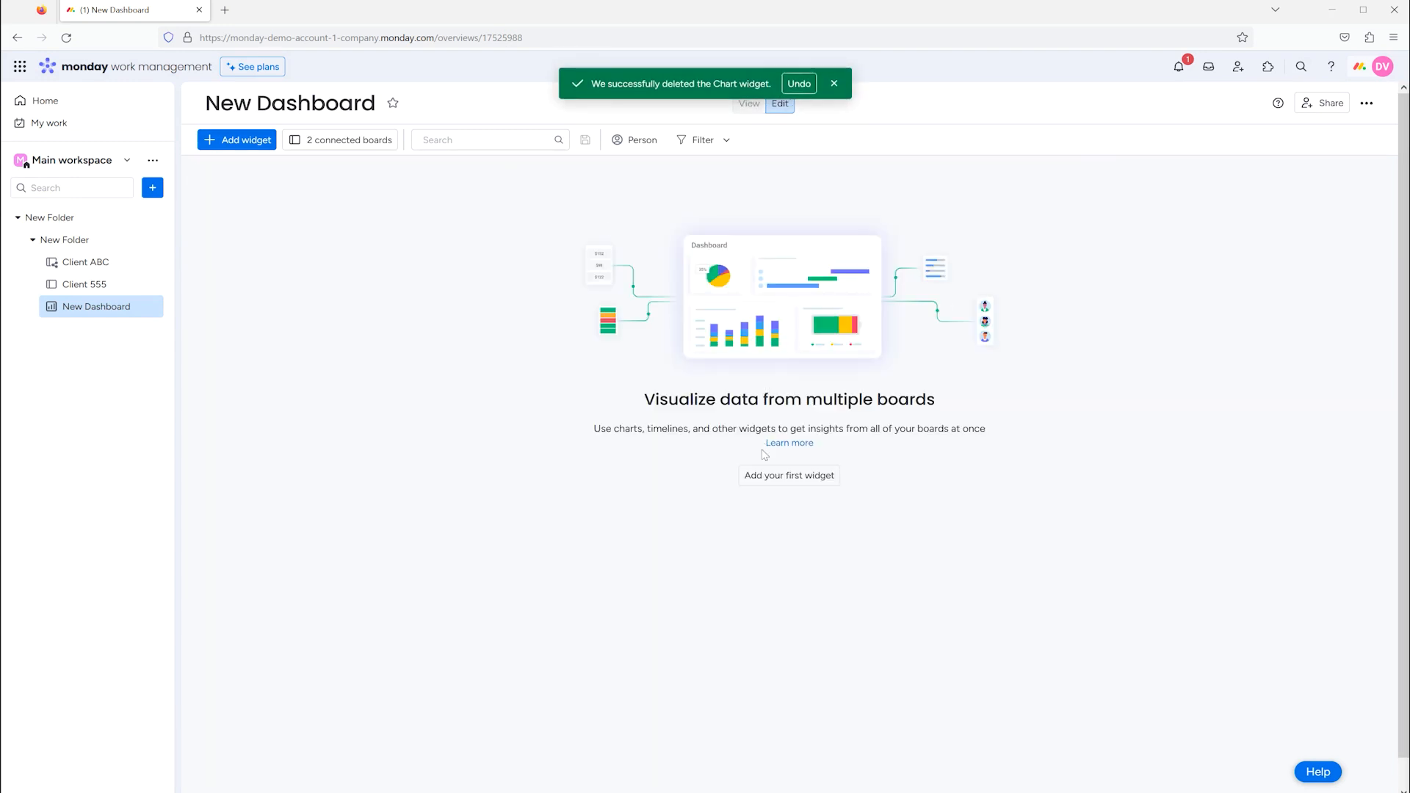
{"action": "left_click", "coordinate": [236, 140]}
{"action": "left_click", "coordinate": [298, 188]}
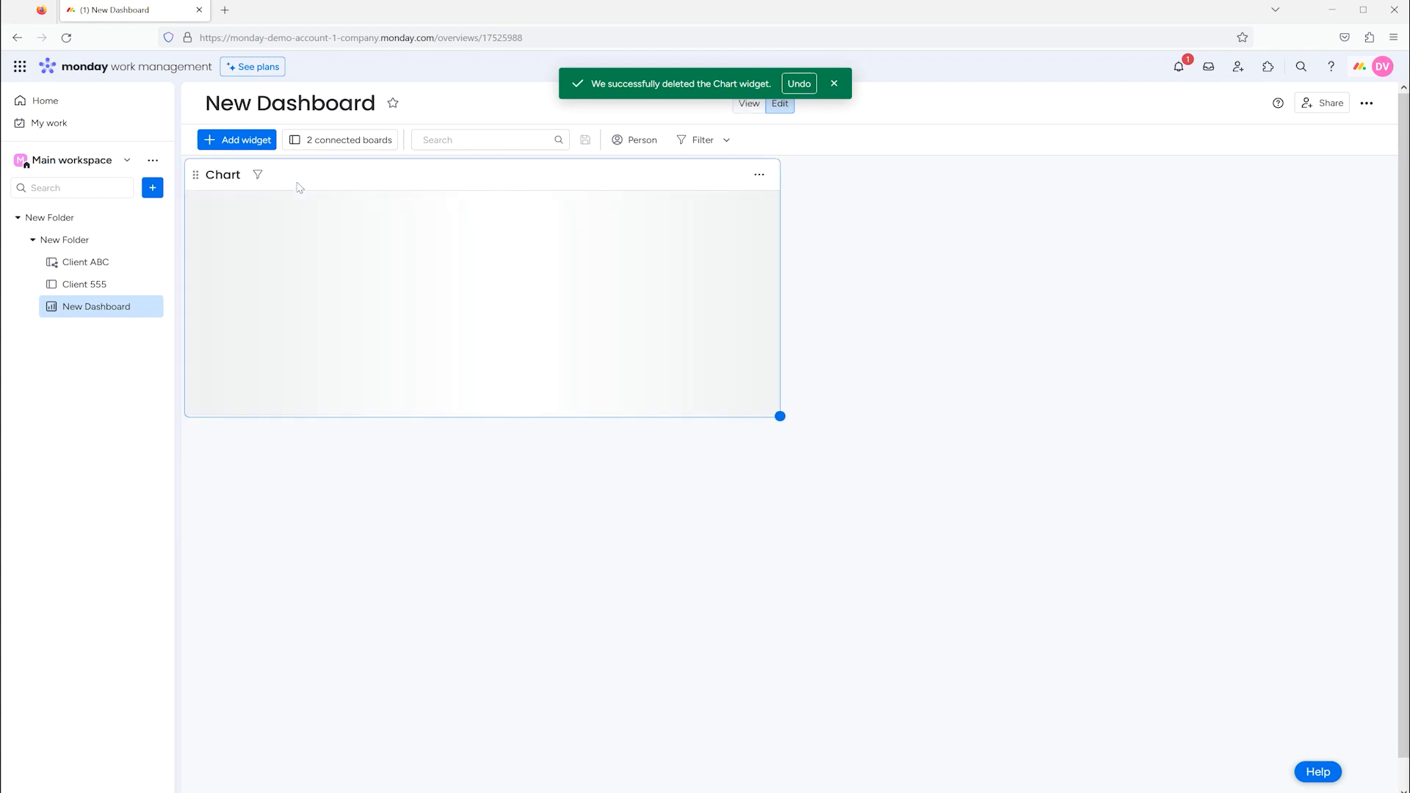
{"action": "left_click_drag", "start_coordinate": [786, 422], "coordinate": [905, 577]}
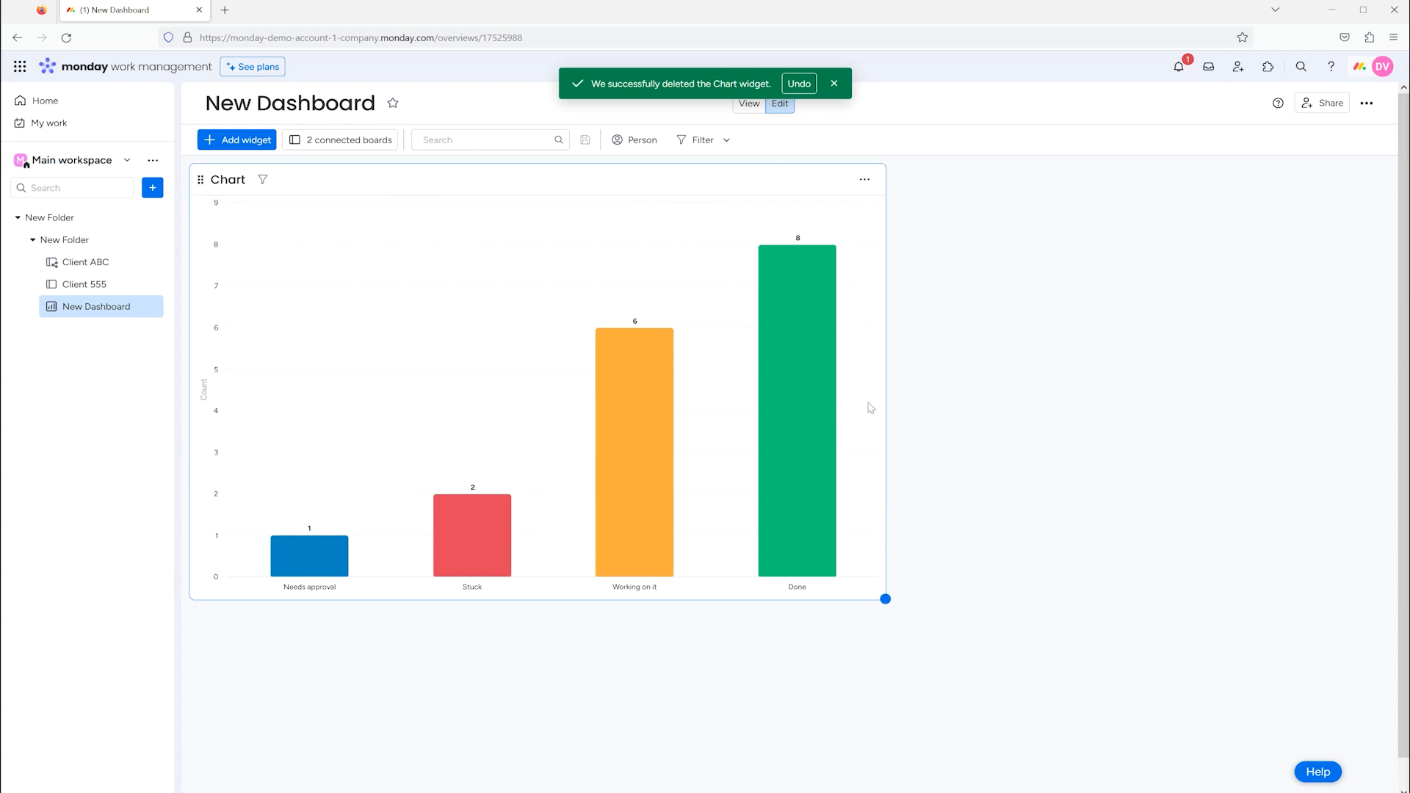
{"action": "left_click", "coordinate": [865, 182]}
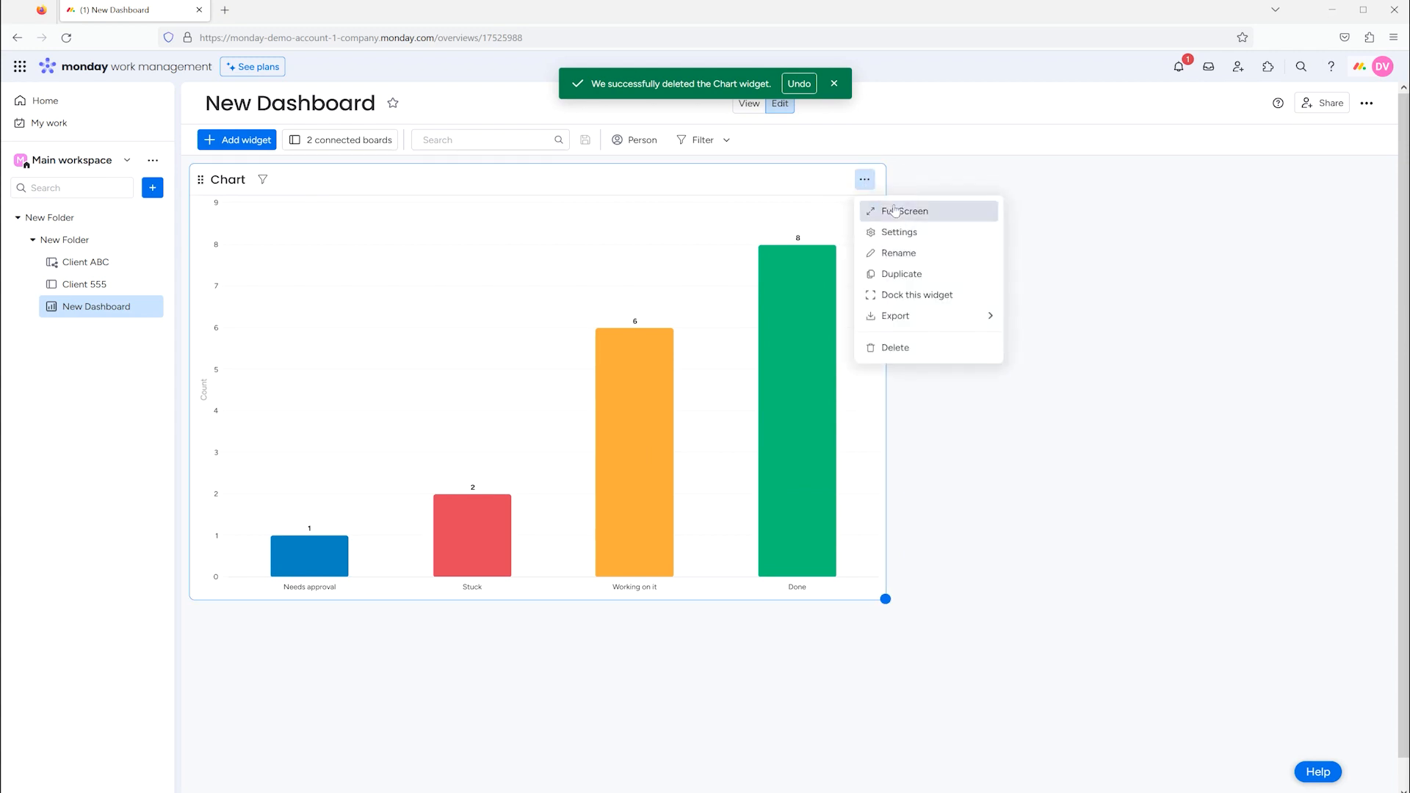
{"action": "left_click", "coordinate": [892, 229]}
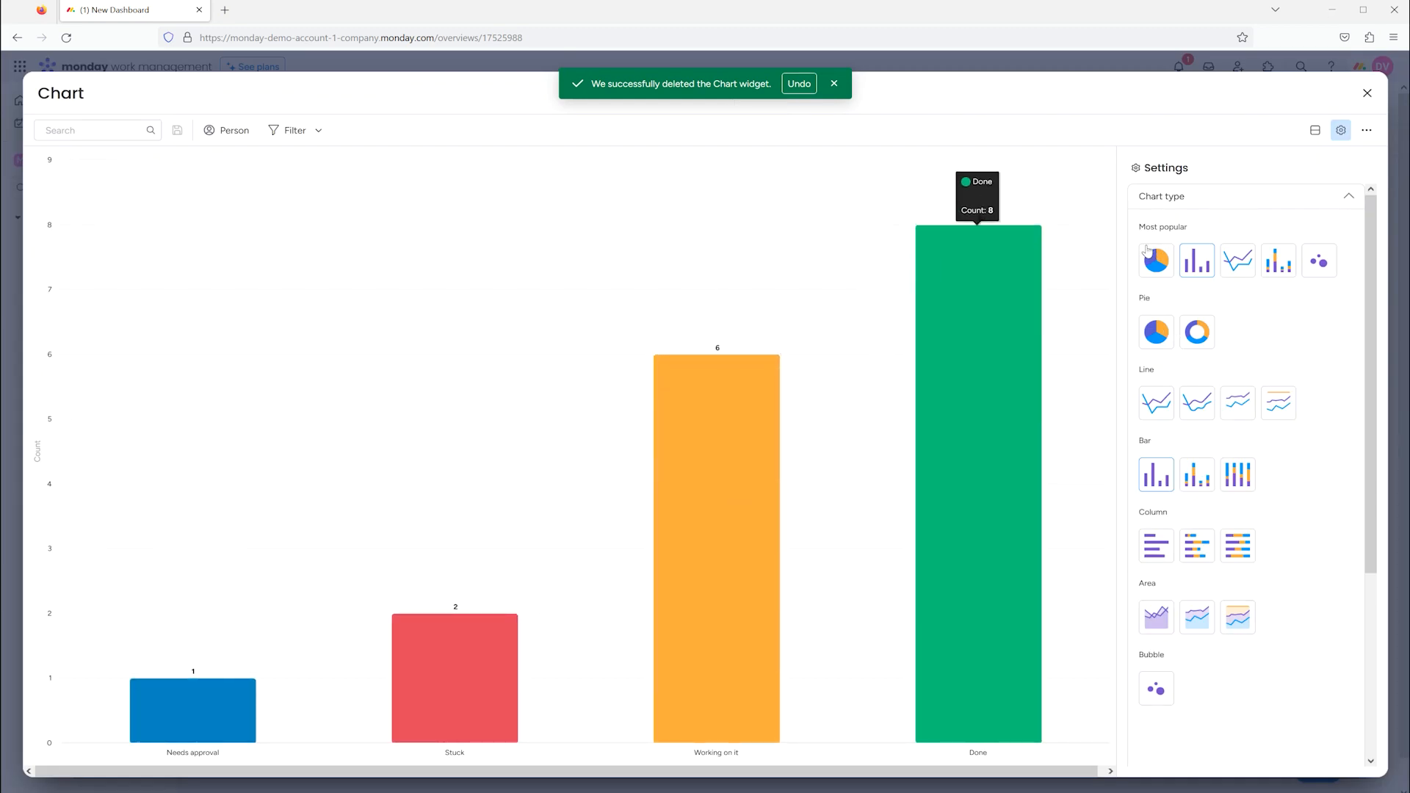
{"action": "left_click", "coordinate": [1366, 94]}
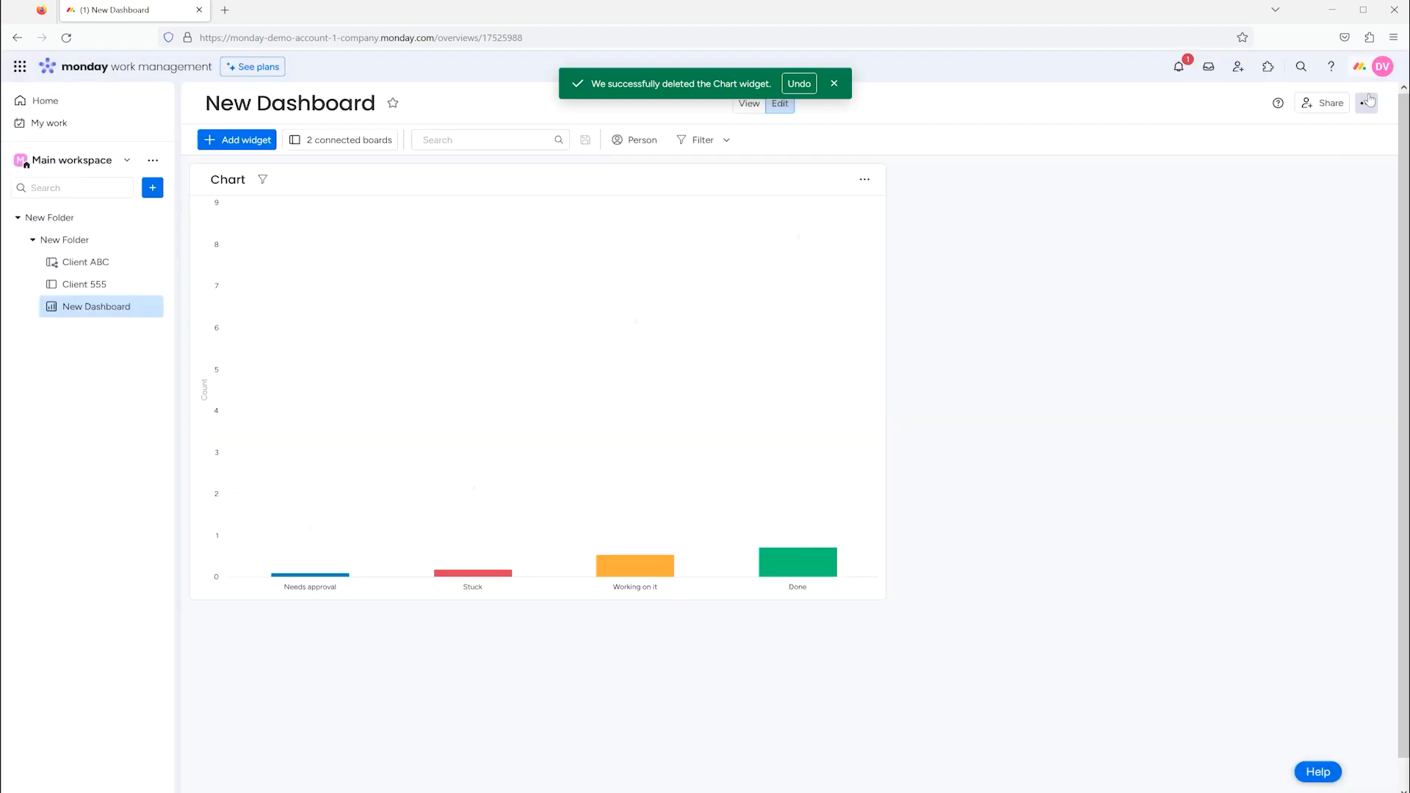
Duplicate the Chart widget on New Dashboard and open the settings of the copy
{"action": "left_click", "coordinate": [864, 180]}
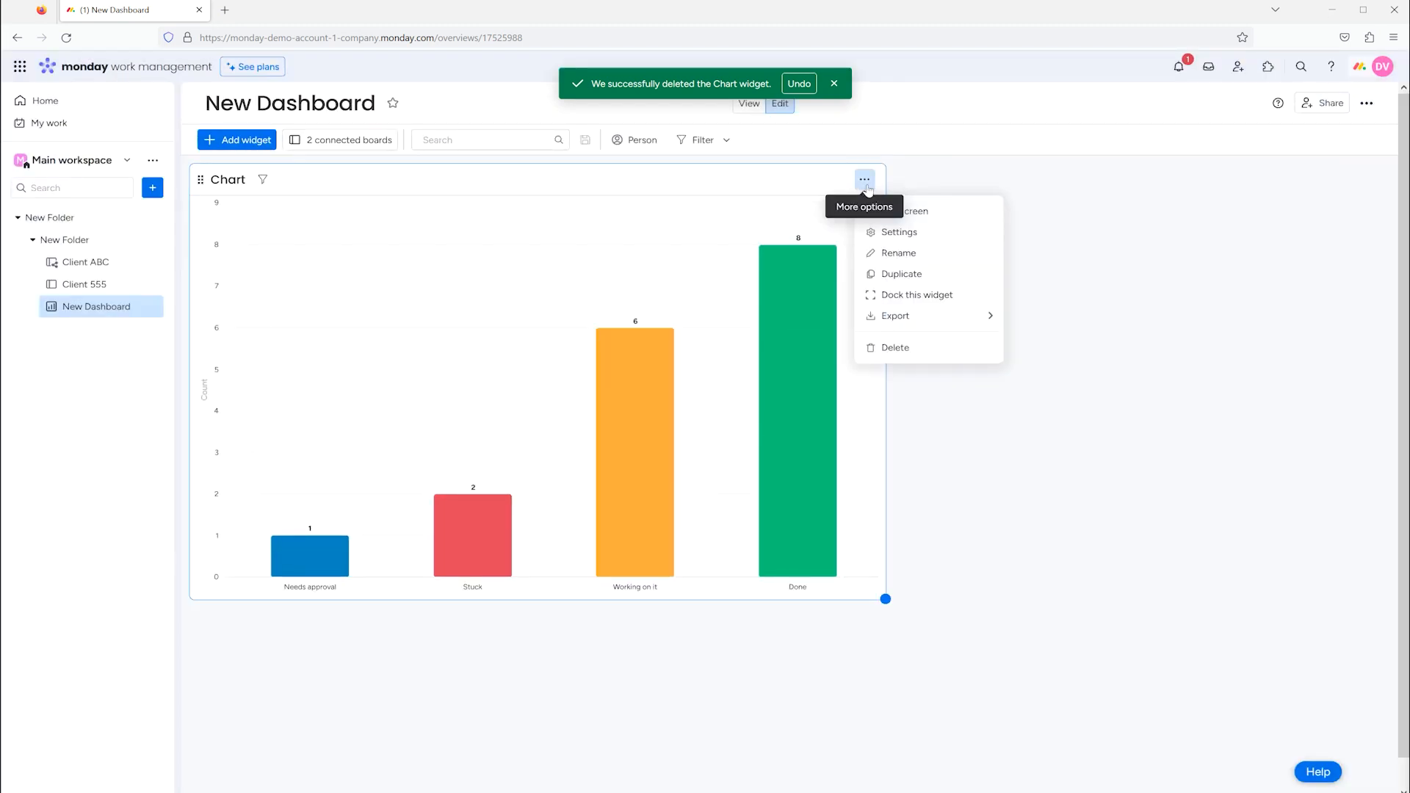
{"action": "left_click", "coordinate": [931, 275]}
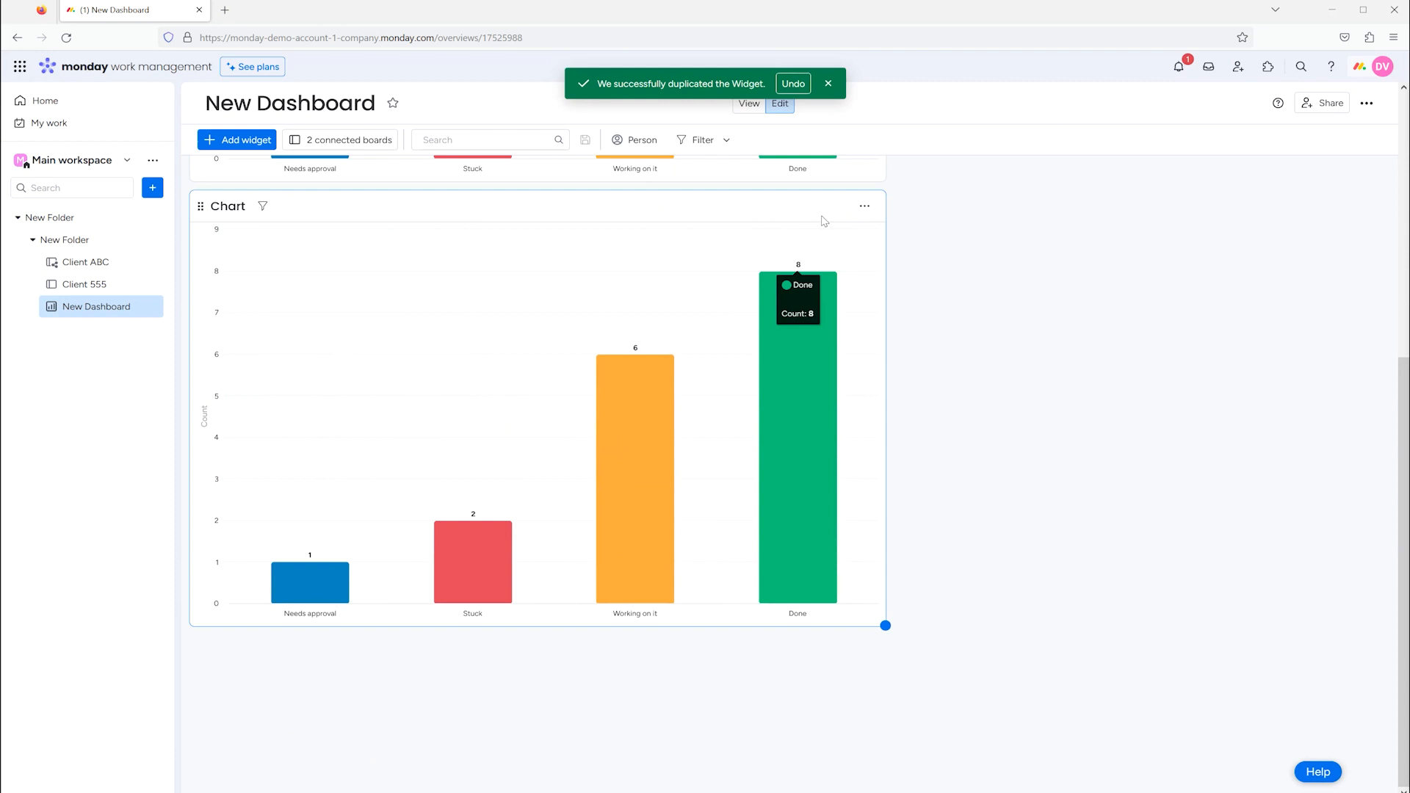
{"action": "left_click", "coordinate": [864, 206]}
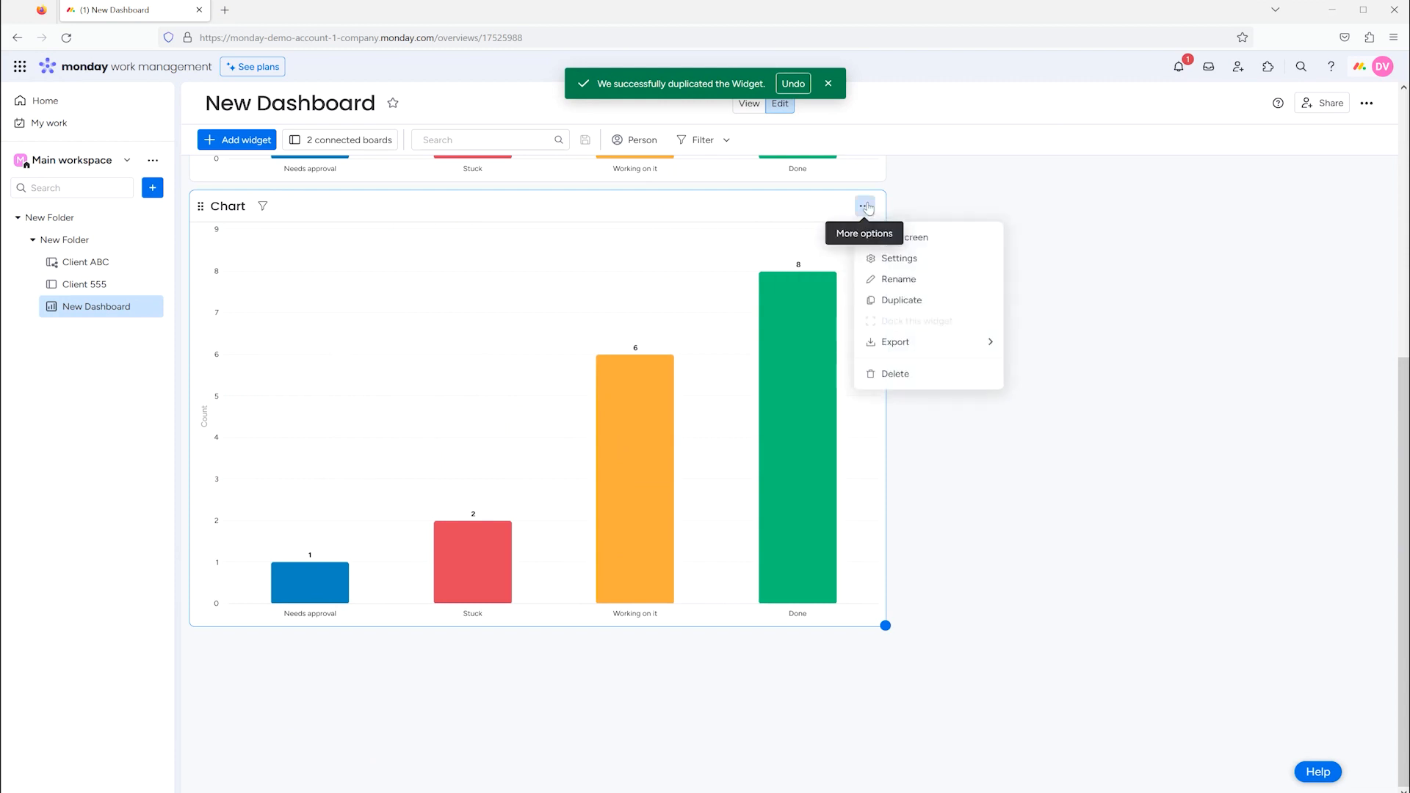
{"action": "left_click", "coordinate": [915, 260]}
In the duplicated chart's settings, try several line chart types as well as the pie and donut types
{"action": "left_click", "coordinate": [1196, 402]}
{"action": "left_click", "coordinate": [1240, 406]}
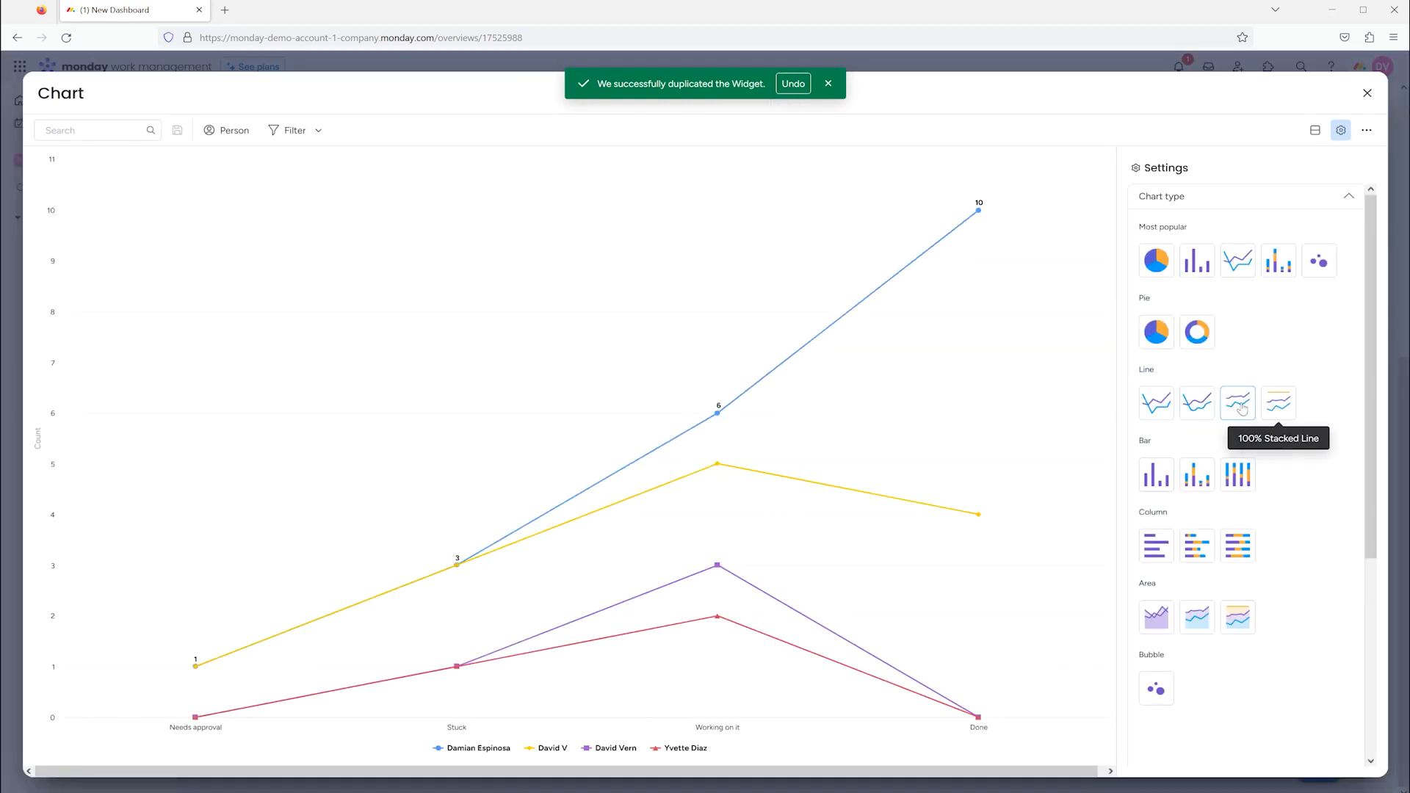
{"action": "left_click", "coordinate": [1197, 402]}
{"action": "left_click", "coordinate": [1157, 332]}
{"action": "left_click", "coordinate": [1196, 331]}
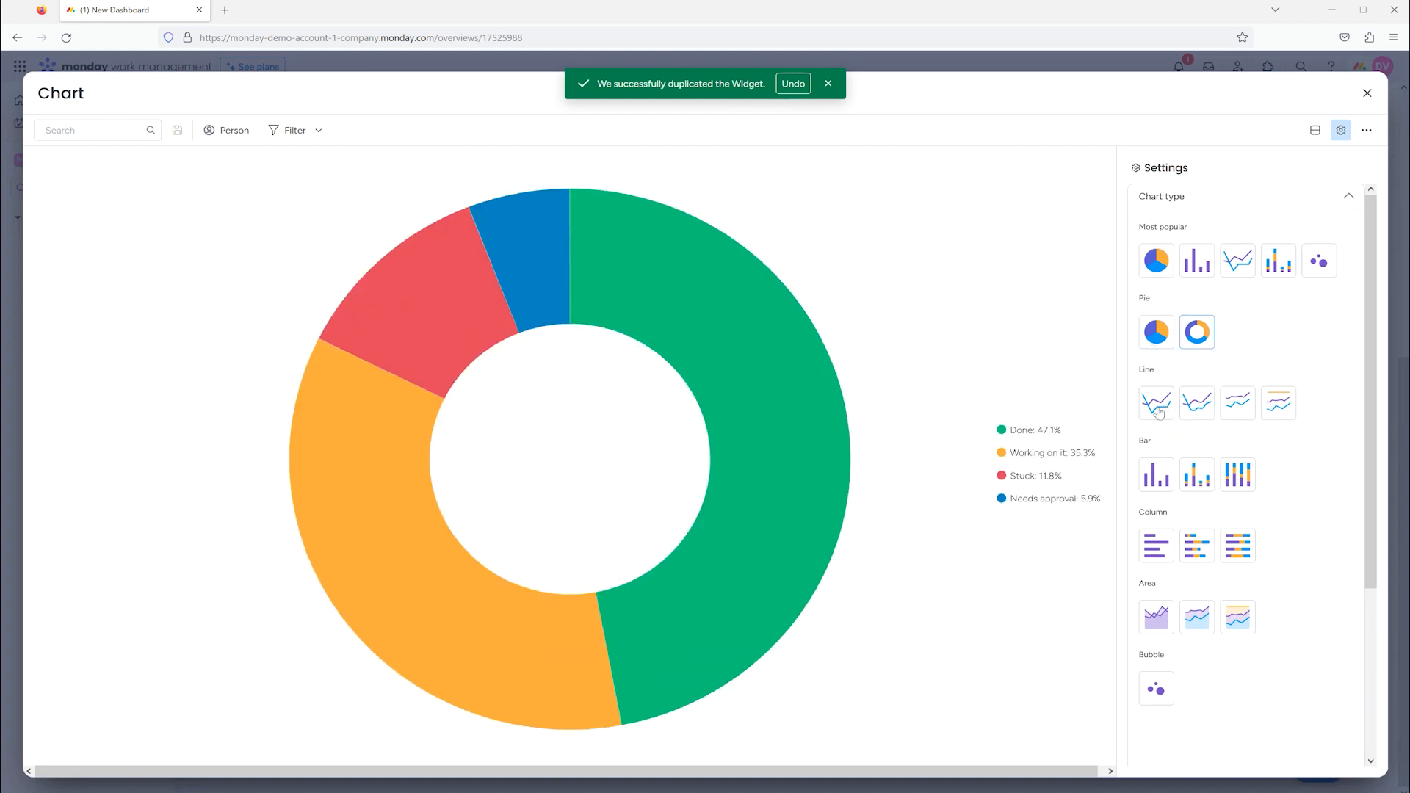
Try the line, bar, stacked bar and bubble chart types on the duplicate, choose Bar and close its settings
{"action": "left_click", "coordinate": [1157, 406]}
{"action": "left_click", "coordinate": [1156, 475]}
{"action": "left_click", "coordinate": [1238, 475]}
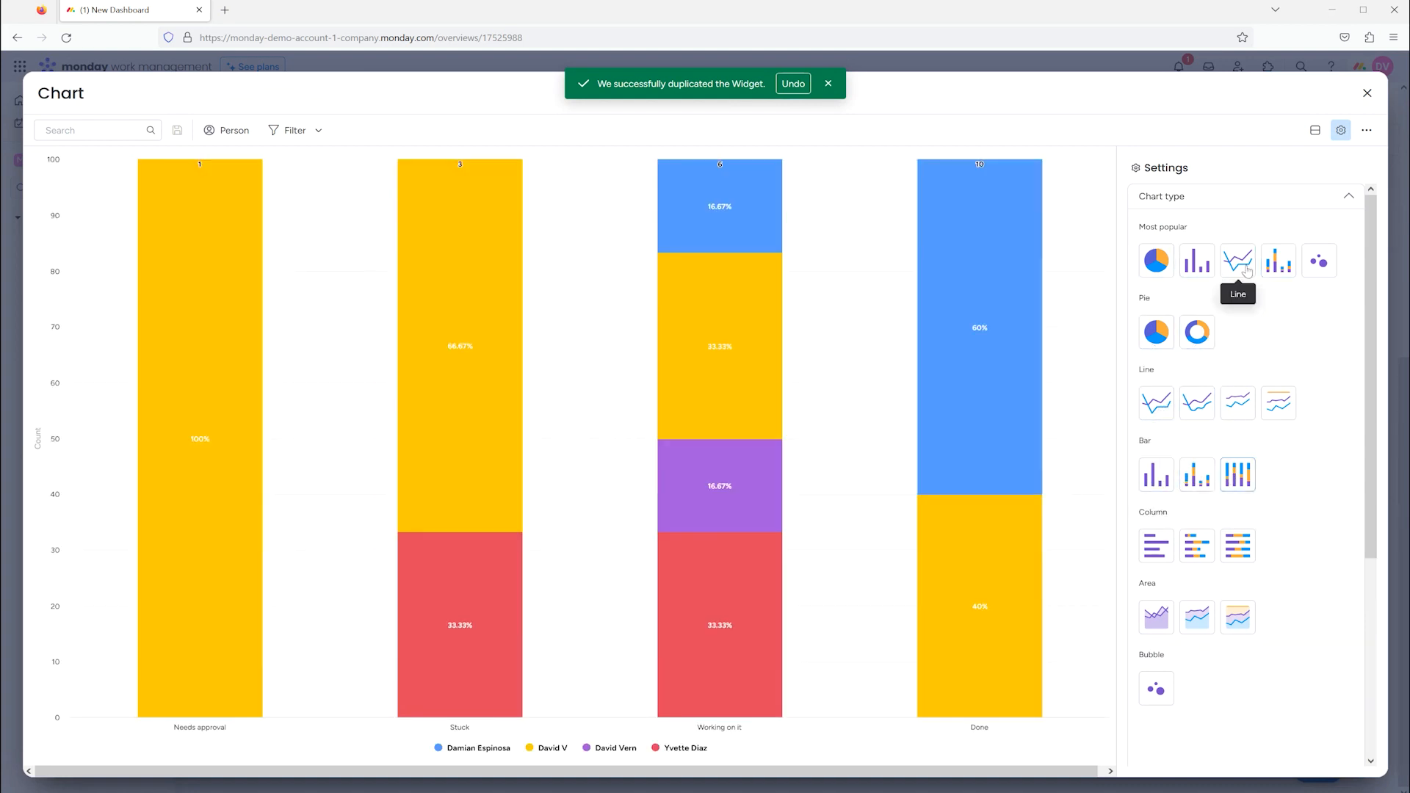
{"action": "left_click", "coordinate": [1278, 260]}
{"action": "left_click", "coordinate": [1319, 260]}
{"action": "left_click", "coordinate": [1211, 263]}
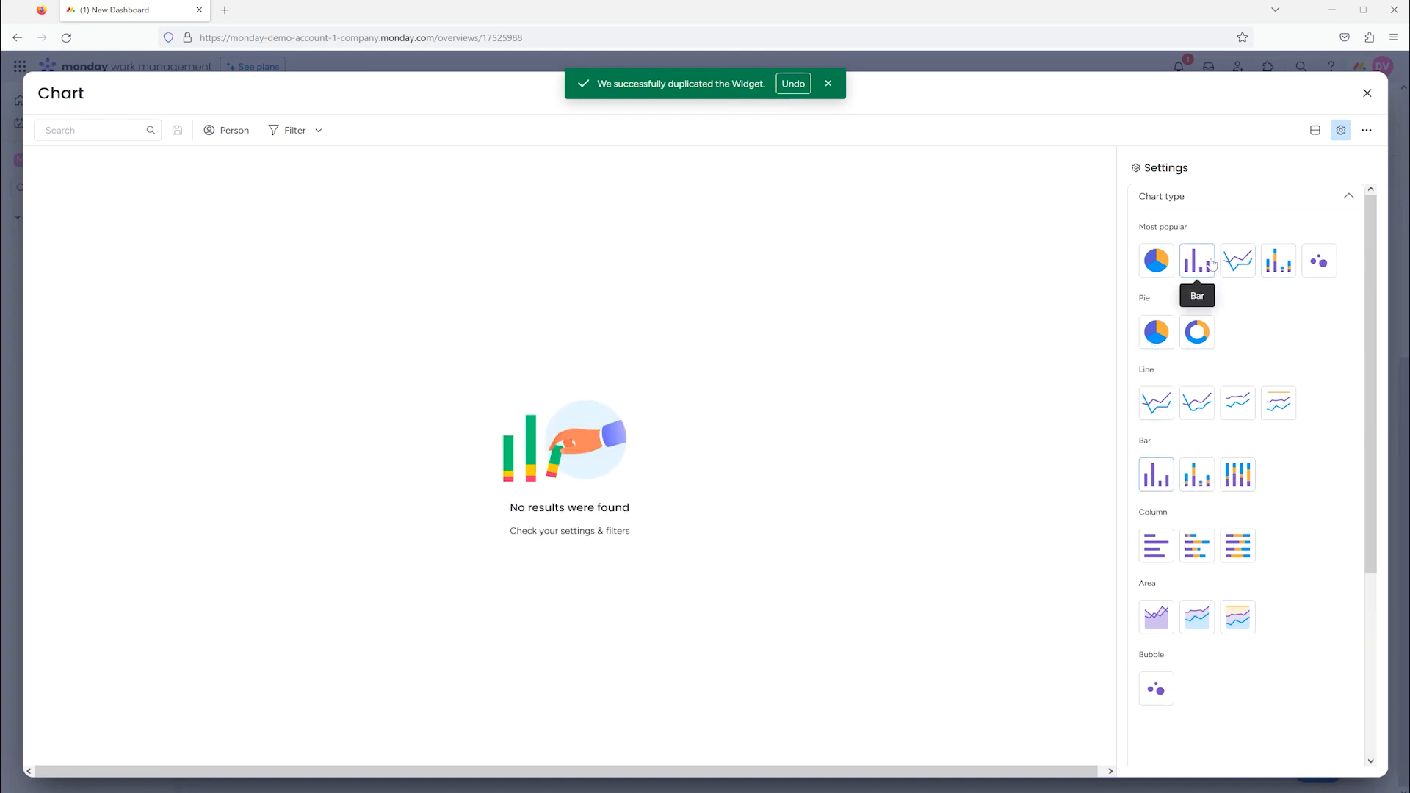
{"action": "left_click", "coordinate": [1365, 94]}
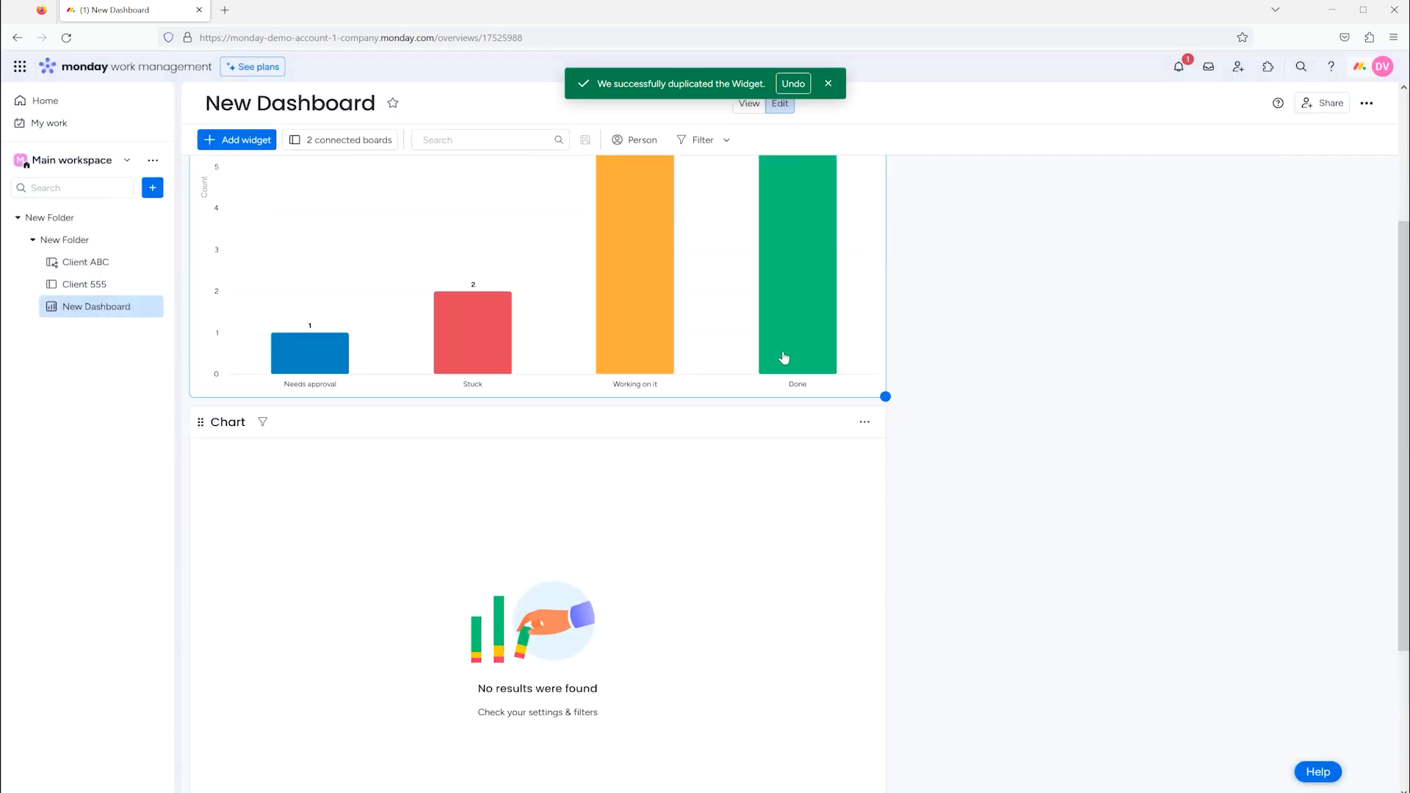
Delete the duplicated Chart widget from New Dashboard
{"action": "scroll", "coordinate": [881, 611], "scroll_direction": "down", "scroll_amount": 3}
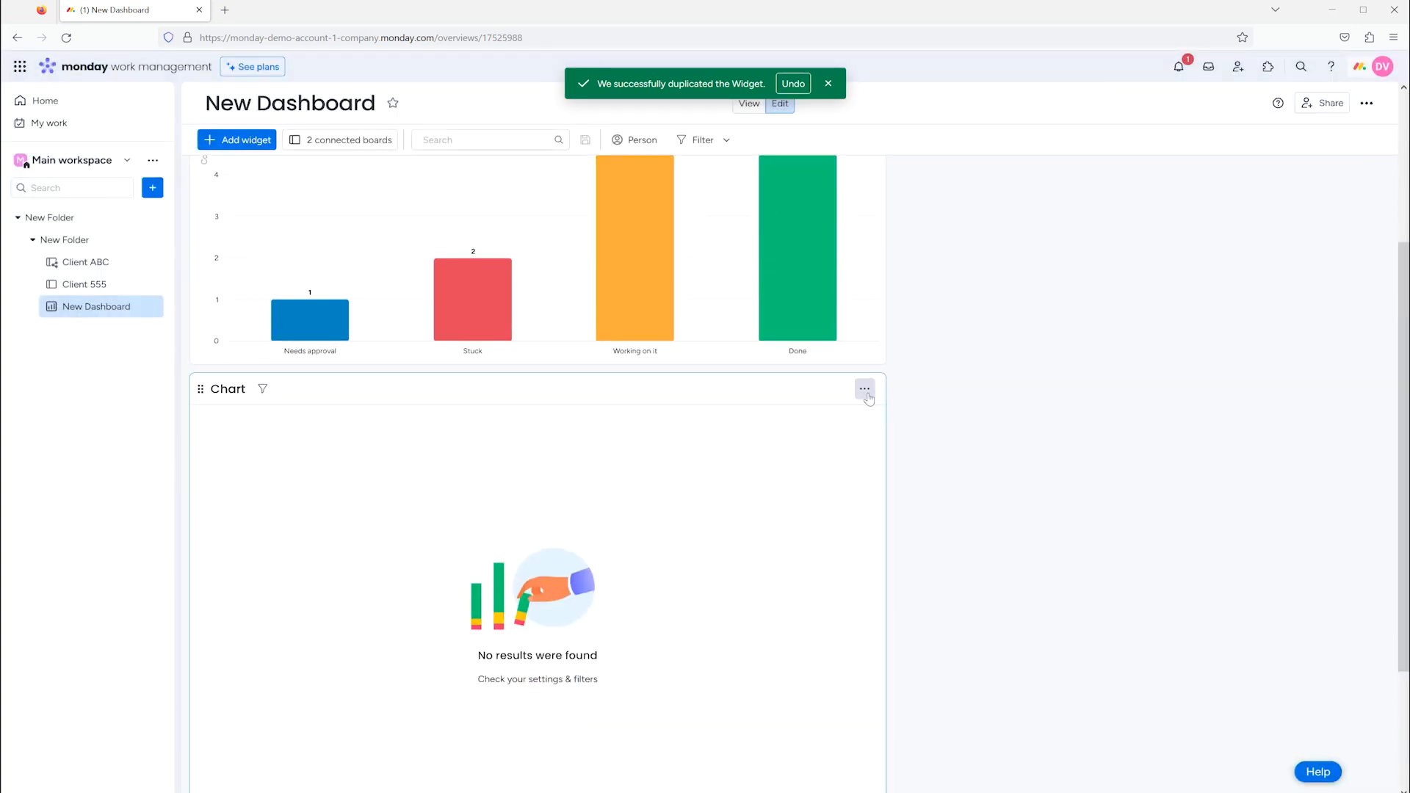
{"action": "left_click", "coordinate": [864, 388]}
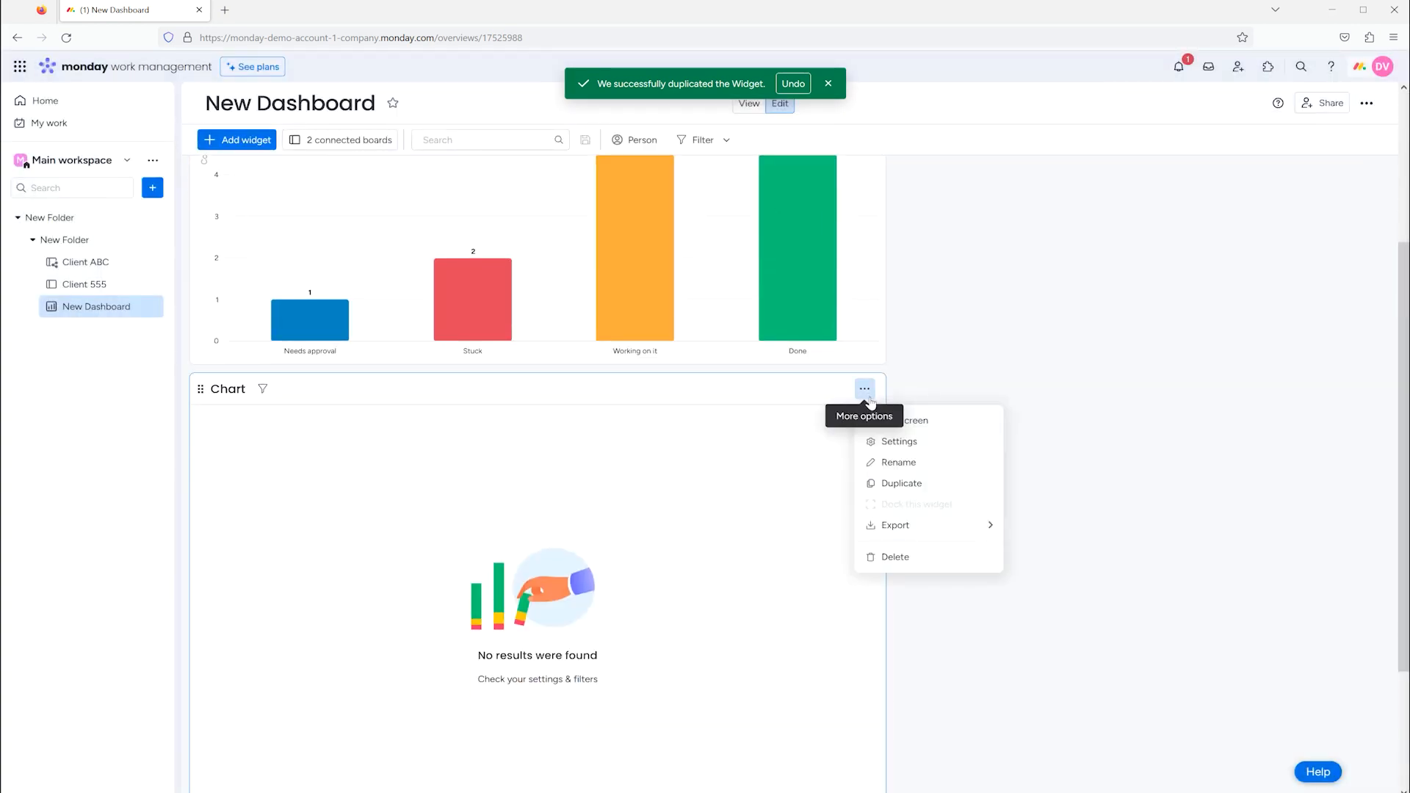
{"action": "left_click", "coordinate": [923, 556]}
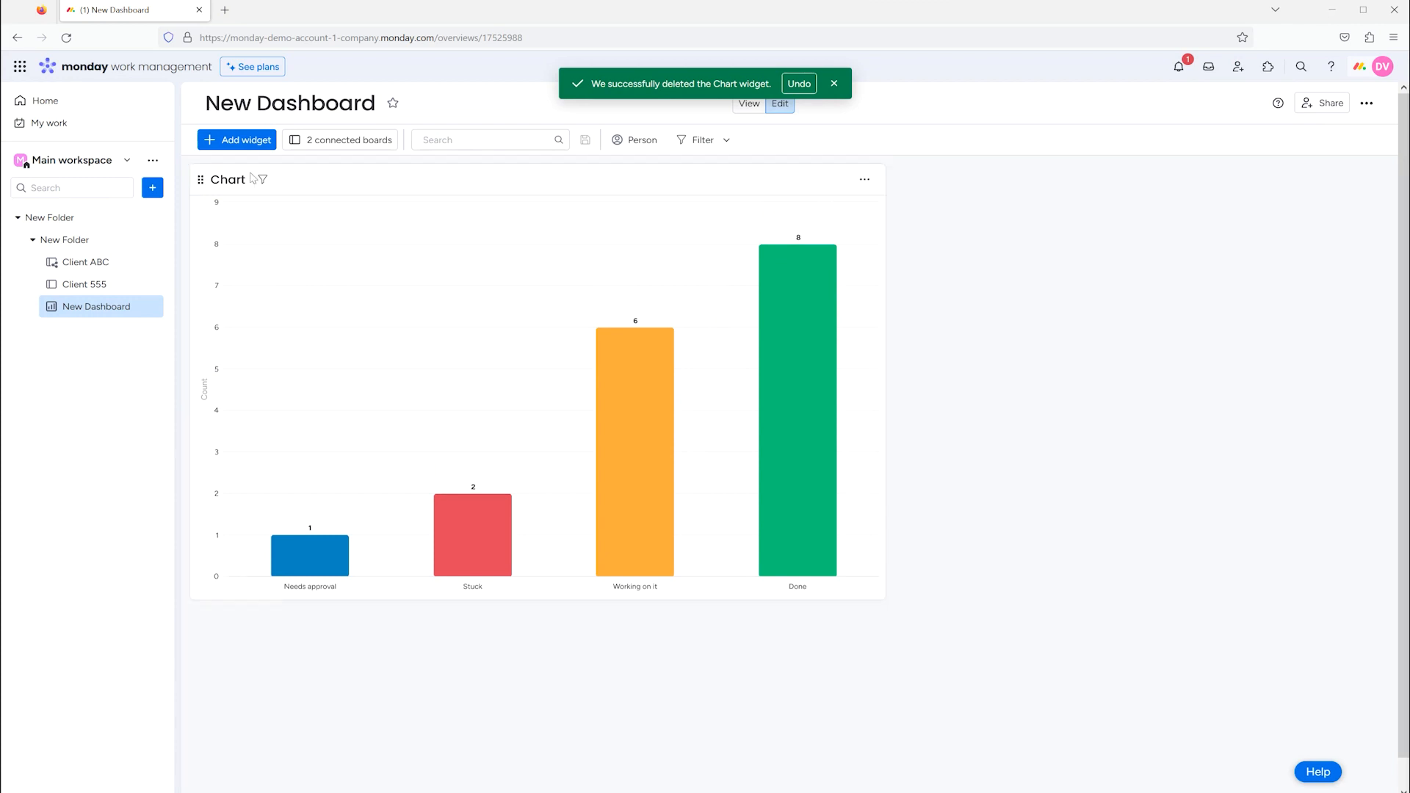
Browse the Widgets Center and add the Embed everything widget from its Media category to New Dashboard
{"action": "left_click", "coordinate": [237, 139]}
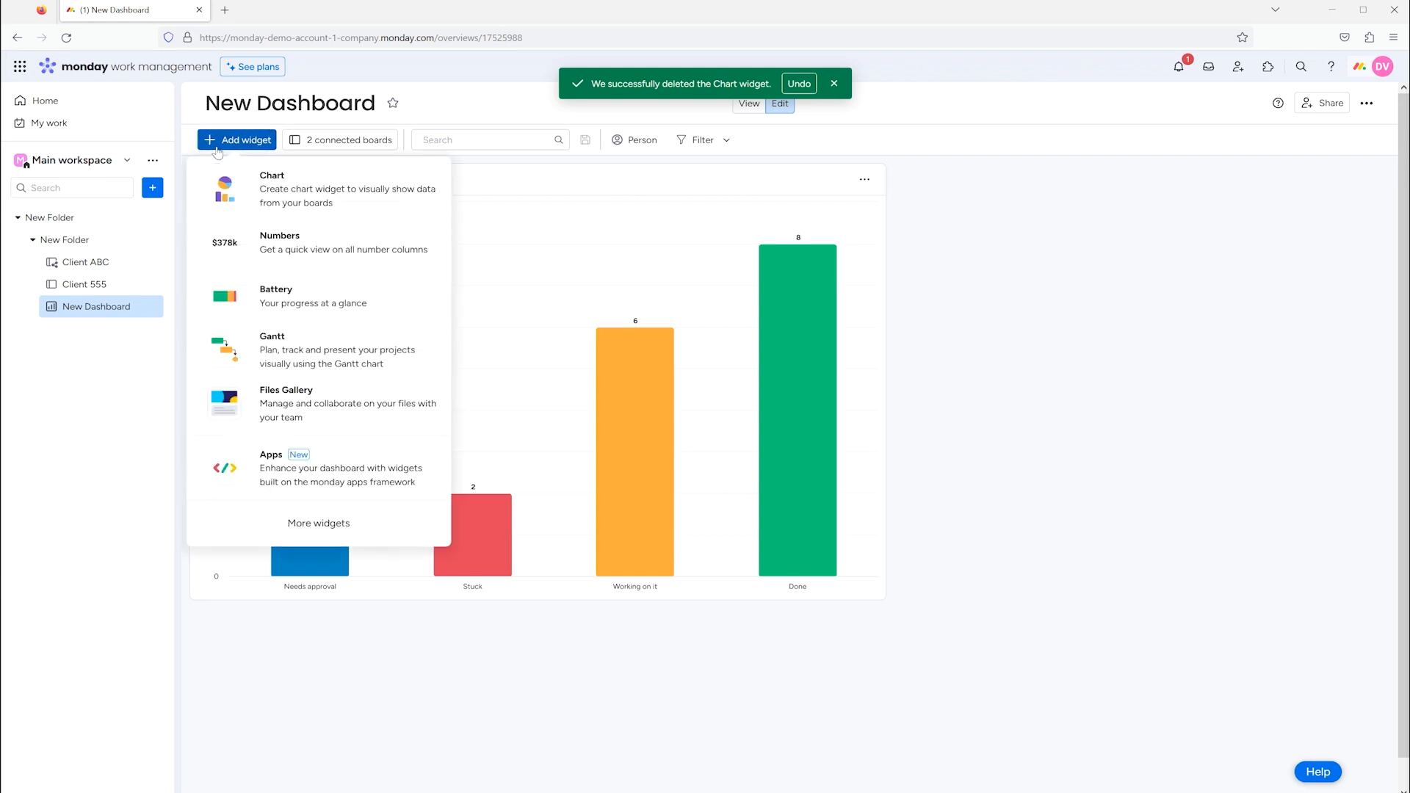
{"action": "left_click", "coordinate": [349, 524]}
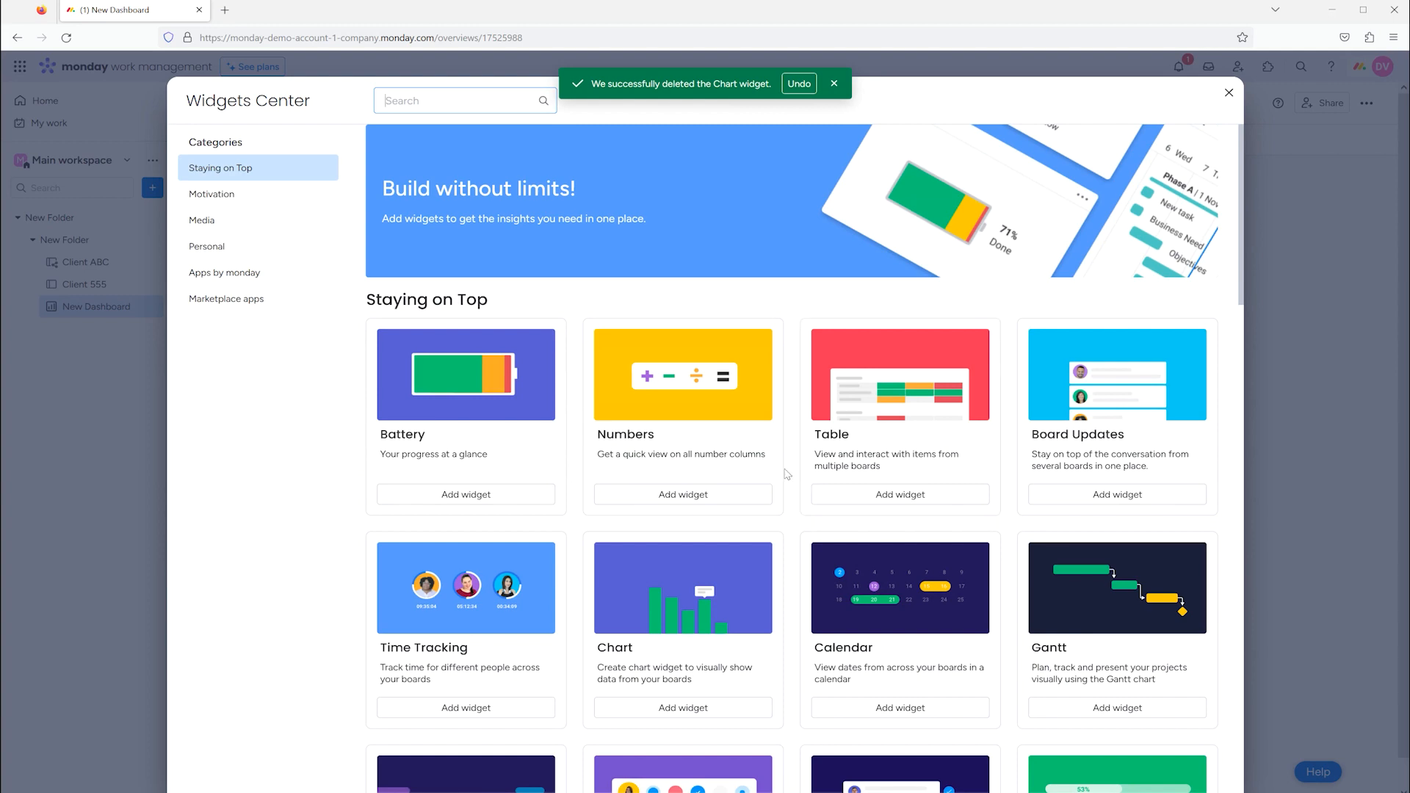
{"action": "scroll", "coordinate": [786, 474], "scroll_direction": "down", "scroll_amount": 3}
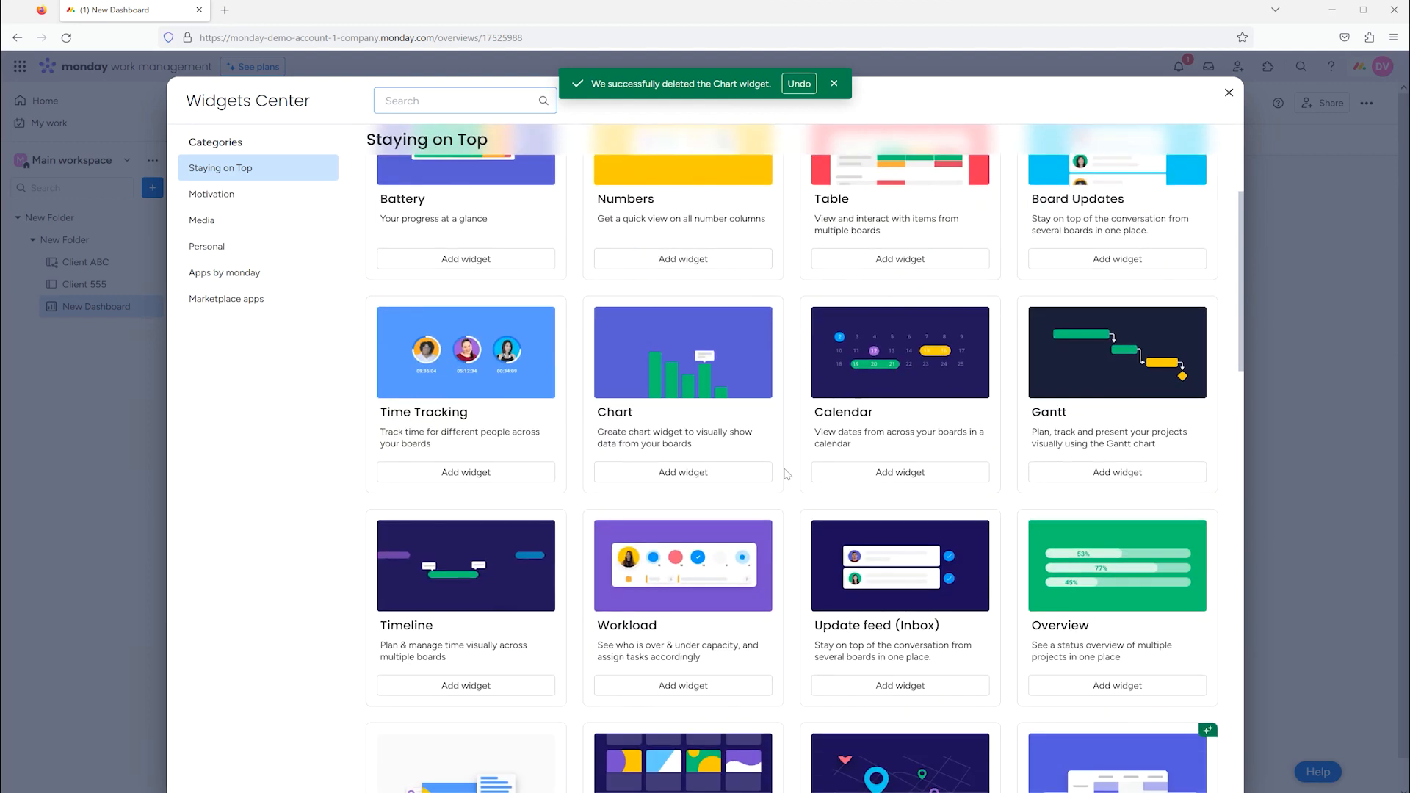
{"action": "scroll", "coordinate": [786, 474], "scroll_direction": "down", "scroll_amount": 3}
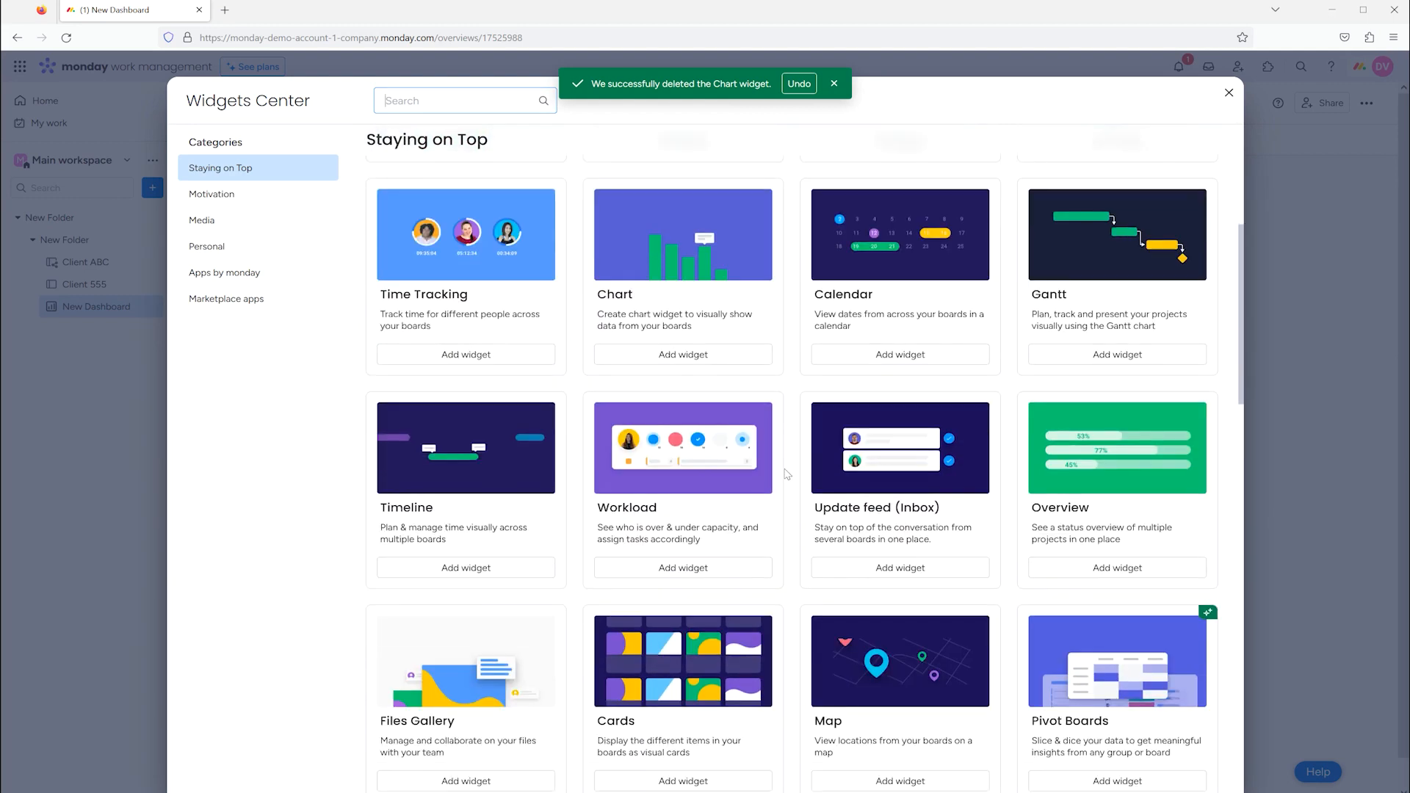
{"action": "scroll", "coordinate": [786, 474], "scroll_direction": "down", "scroll_amount": 3}
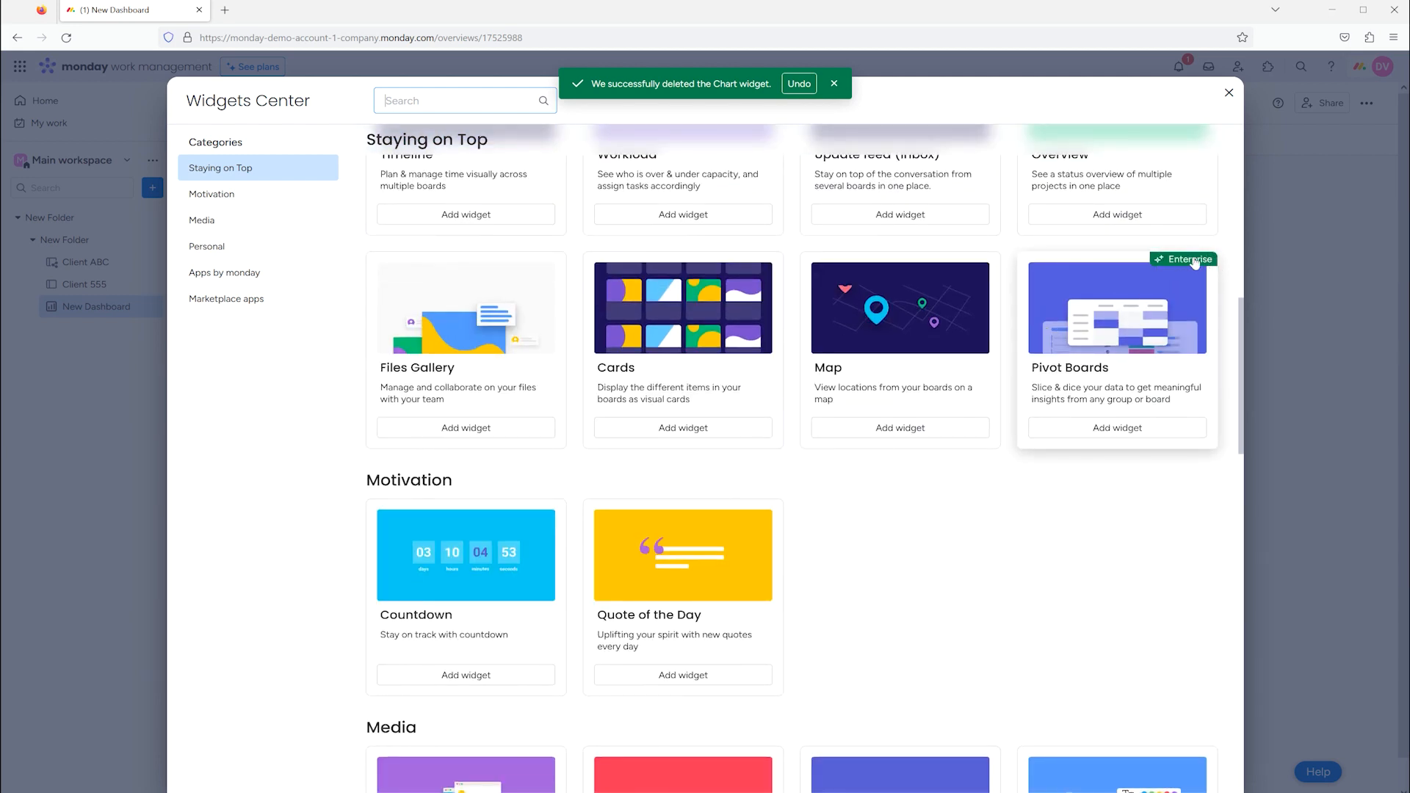
{"action": "scroll", "coordinate": [903, 525], "scroll_direction": "down", "scroll_amount": 4}
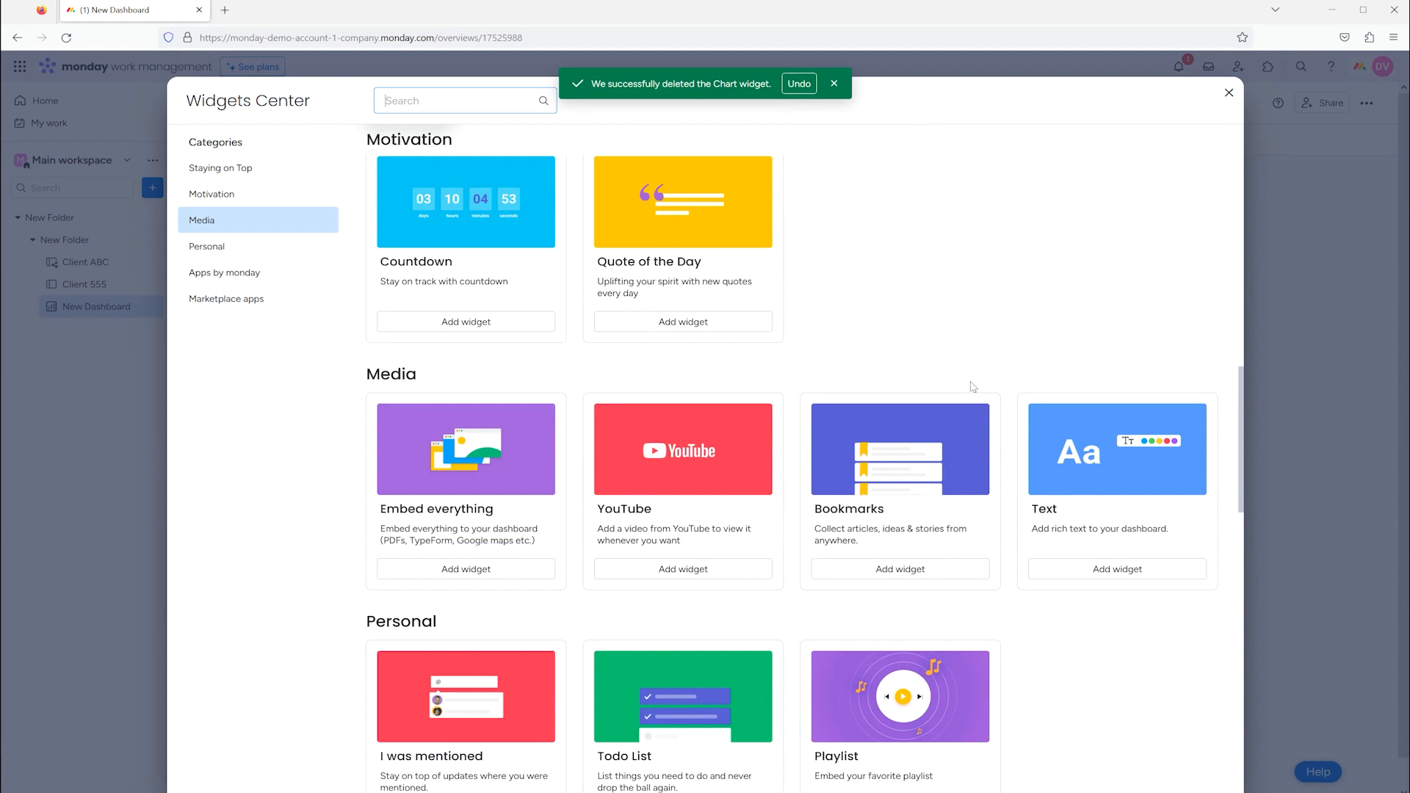
{"action": "scroll", "coordinate": [953, 342], "scroll_direction": "down", "scroll_amount": 2}
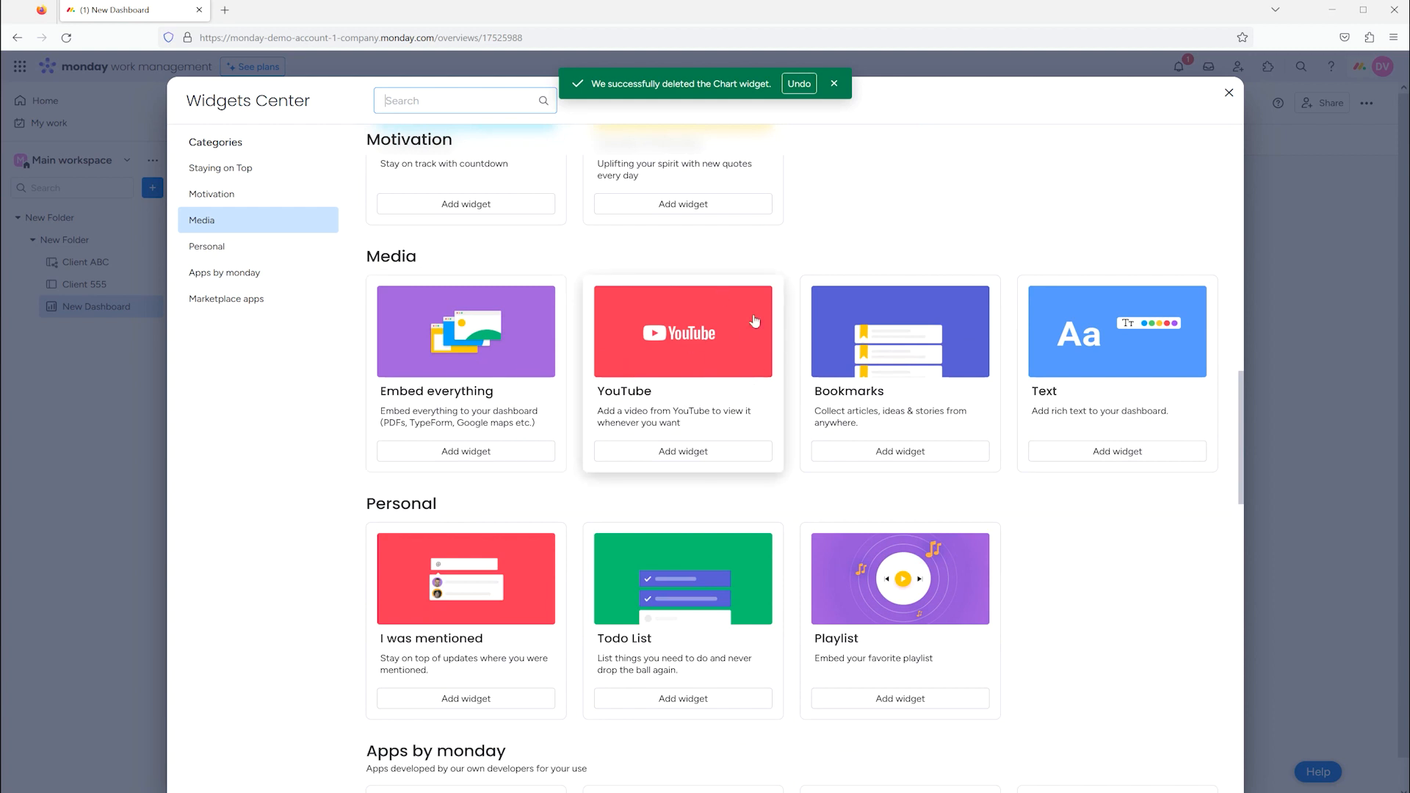
{"action": "left_click", "coordinate": [463, 378]}
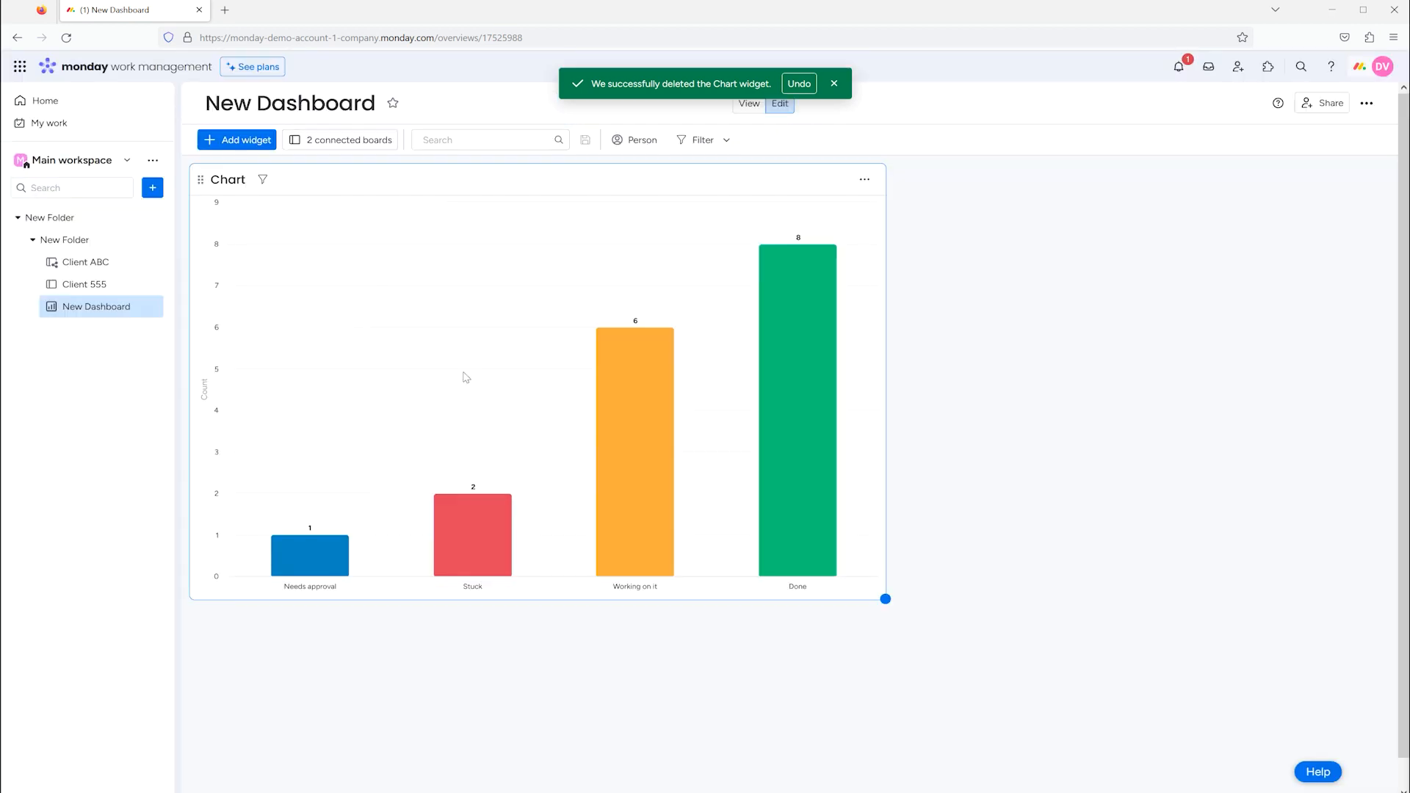
Examine the Embed everything widget's settings and its Embed Link field, and return to the dashboard without entering a link
{"action": "left_click", "coordinate": [1037, 239]}
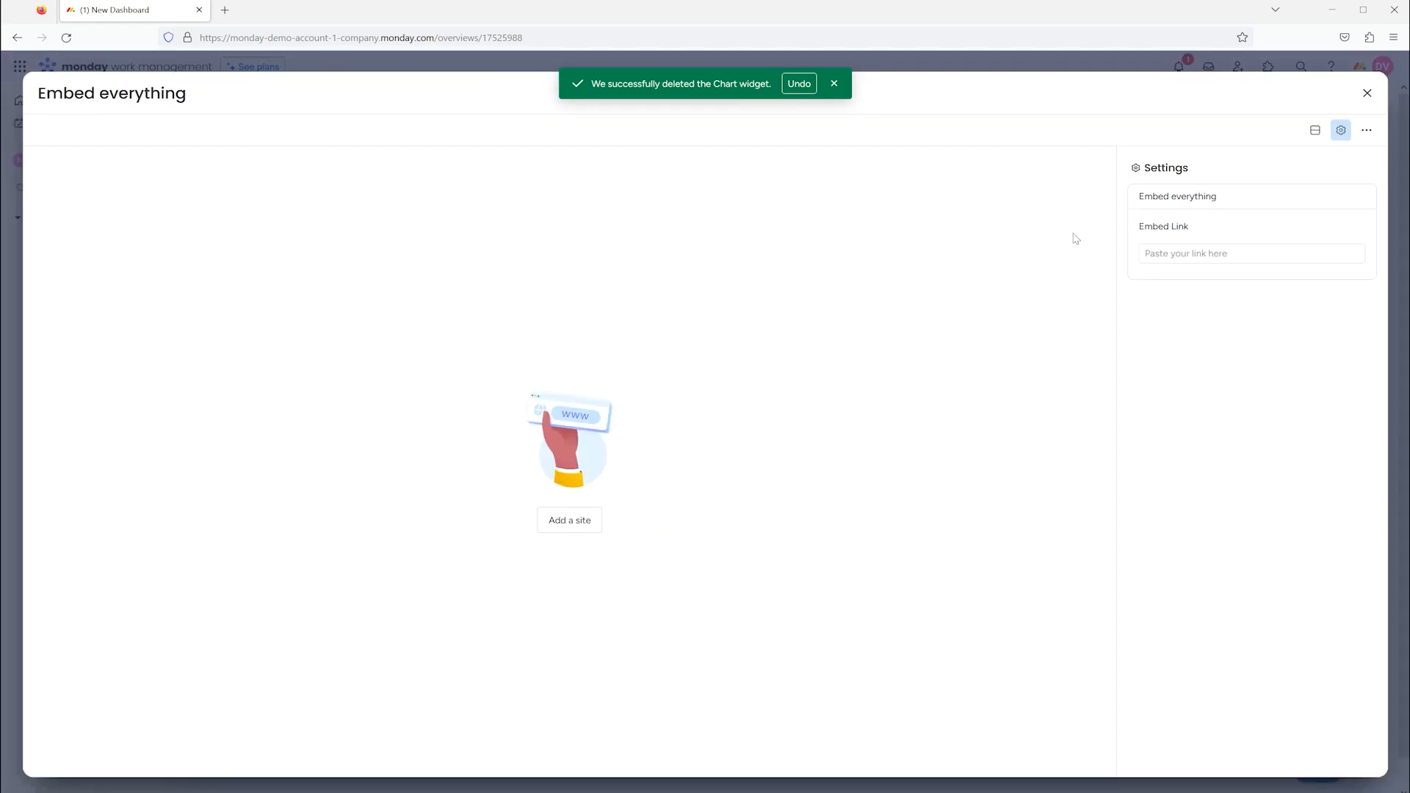
{"action": "left_click", "coordinate": [554, 533]}
{"action": "left_click", "coordinate": [834, 84]}
{"action": "left_click", "coordinate": [1366, 130]}
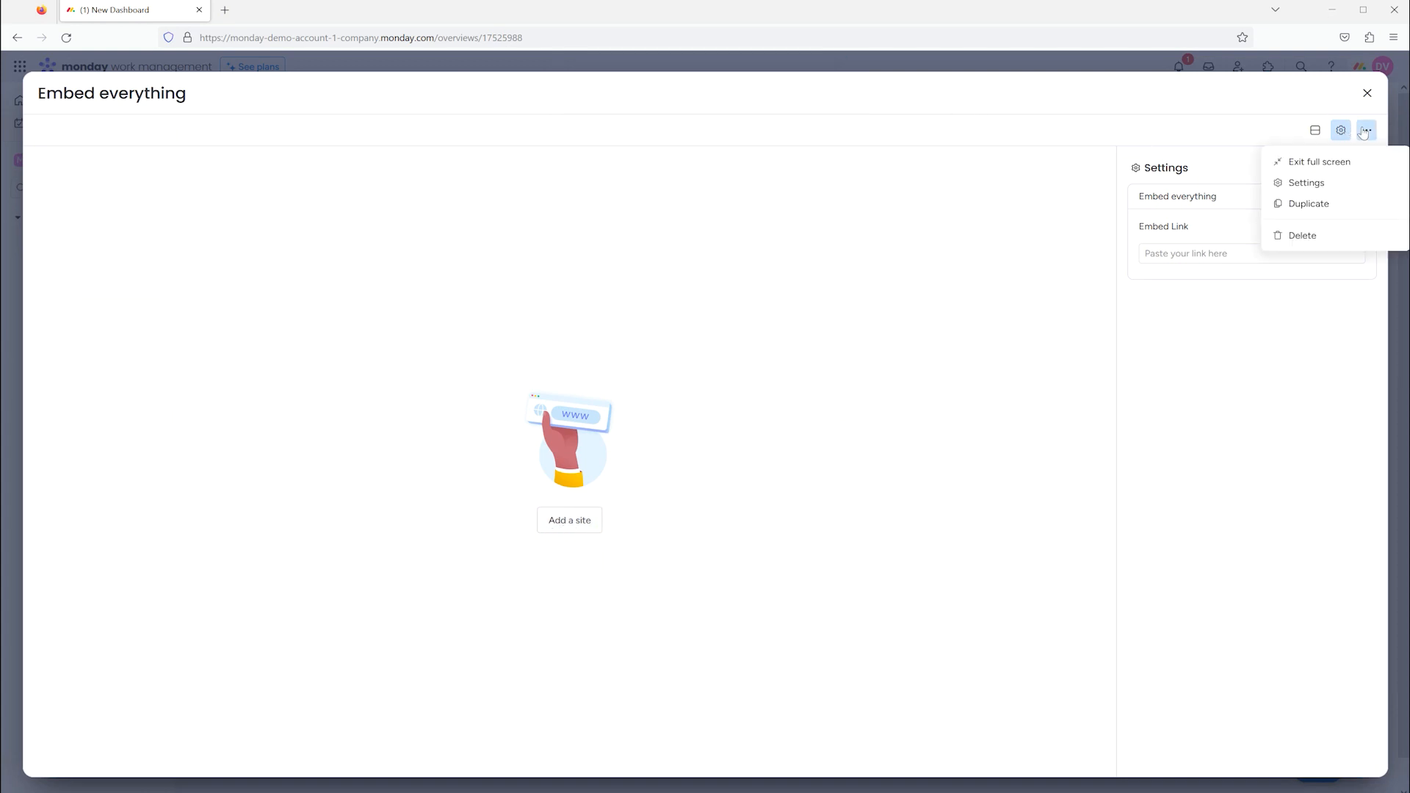
{"action": "left_click", "coordinate": [1315, 184]}
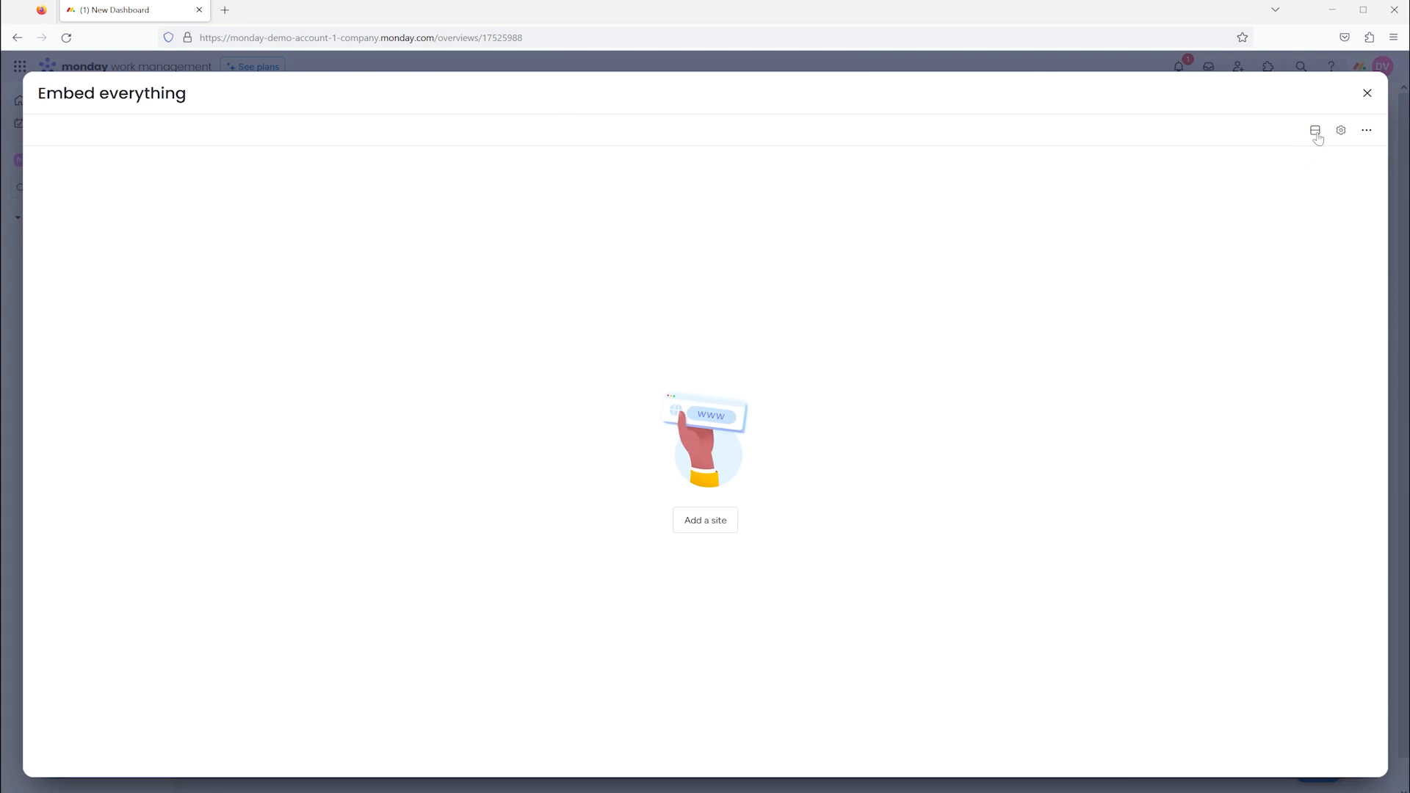
{"action": "left_click", "coordinate": [1341, 130]}
{"action": "left_click", "coordinate": [1208, 252]}
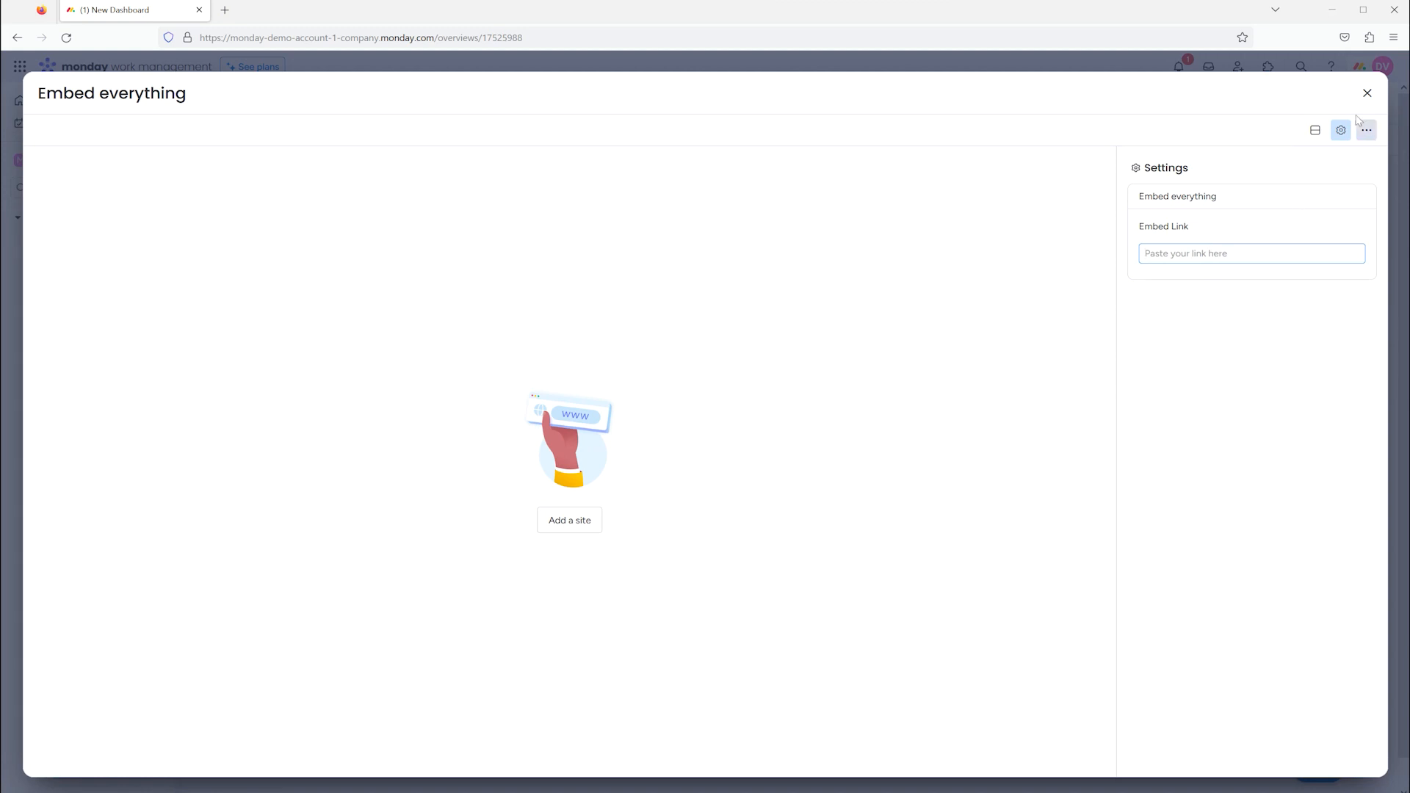
{"action": "left_click", "coordinate": [1366, 93]}
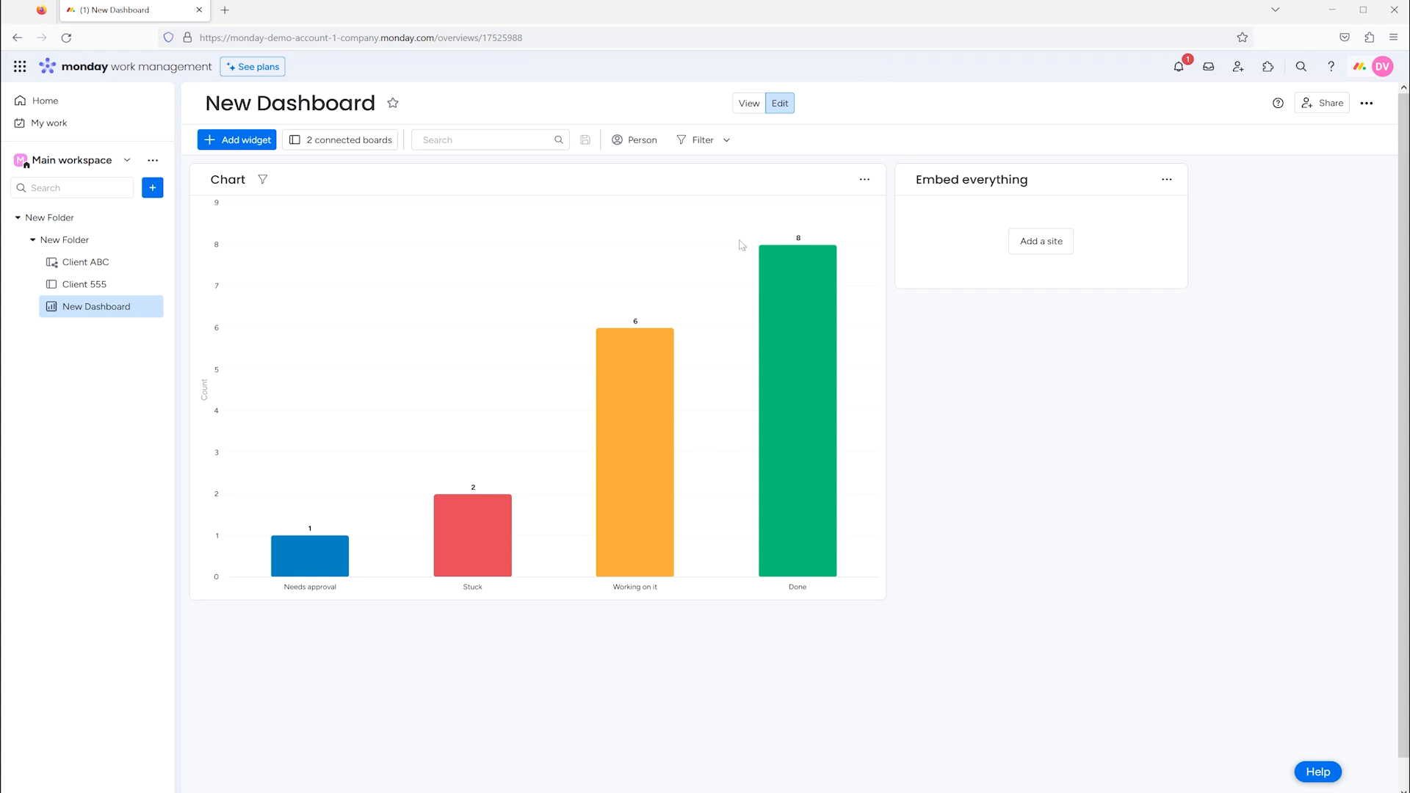
Look through the Widgets Center down to the Media and Personal widgets and close it without adding any
{"action": "left_click", "coordinate": [237, 140]}
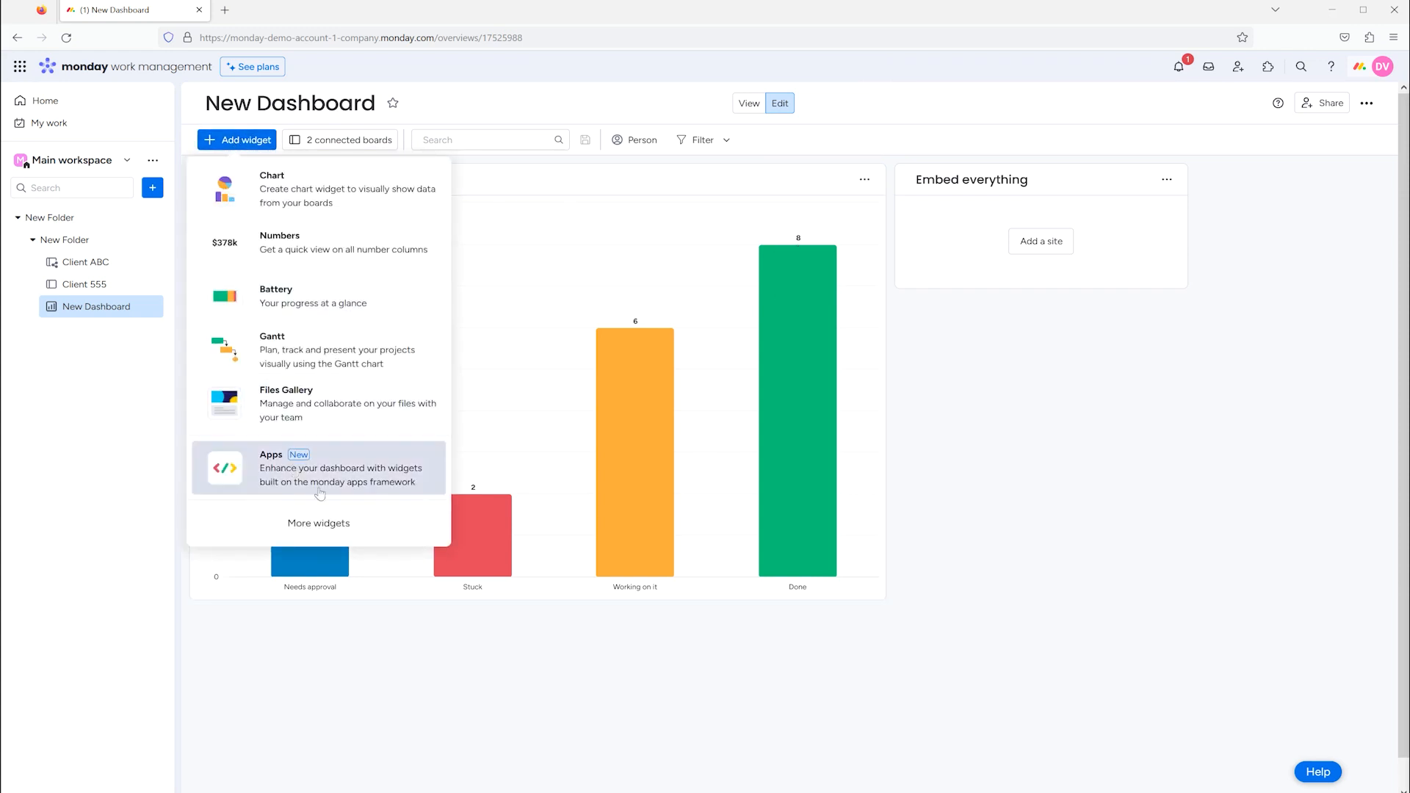
{"action": "left_click", "coordinate": [319, 523]}
{"action": "scroll", "coordinate": [793, 467], "scroll_direction": "down", "scroll_amount": 10}
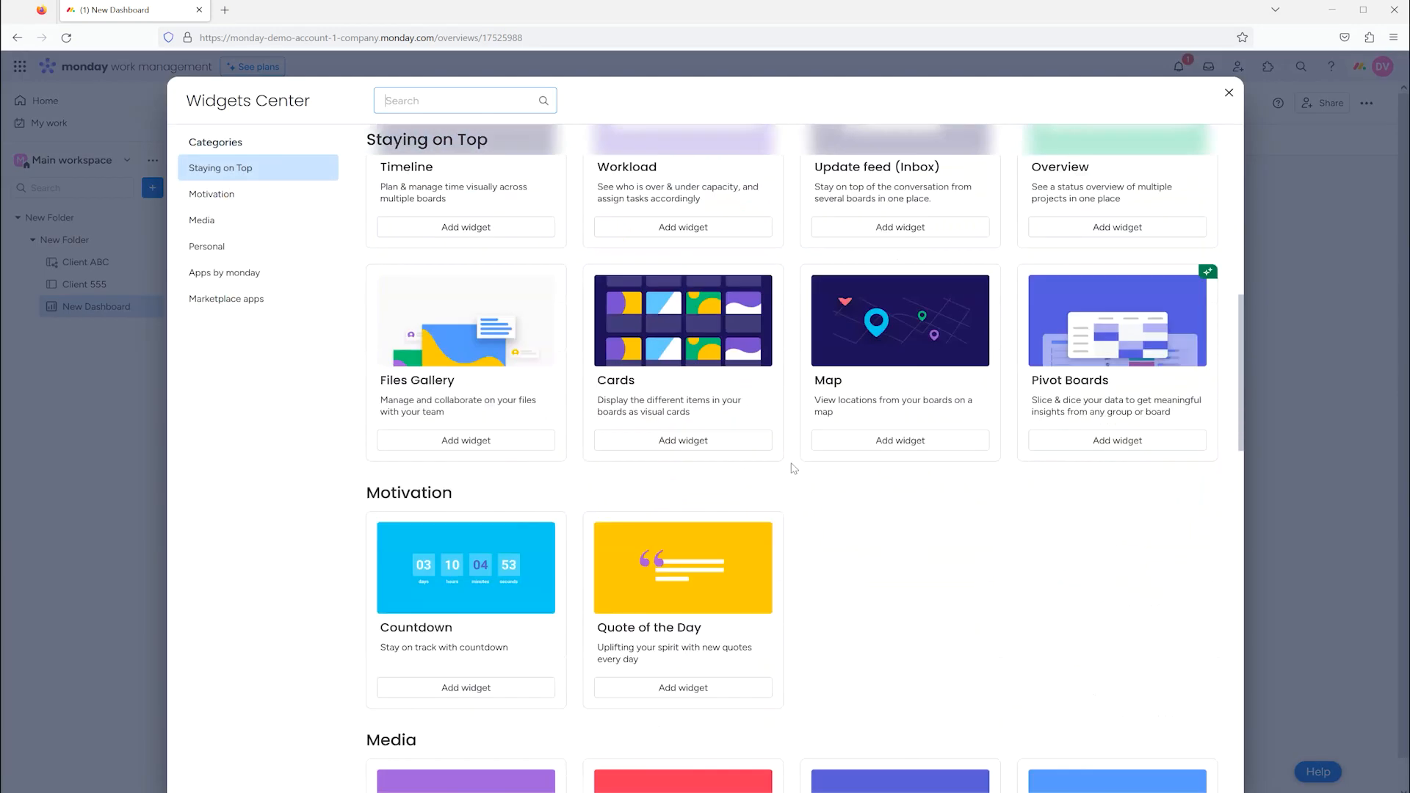
{"action": "scroll", "coordinate": [793, 468], "scroll_direction": "down", "scroll_amount": 6}
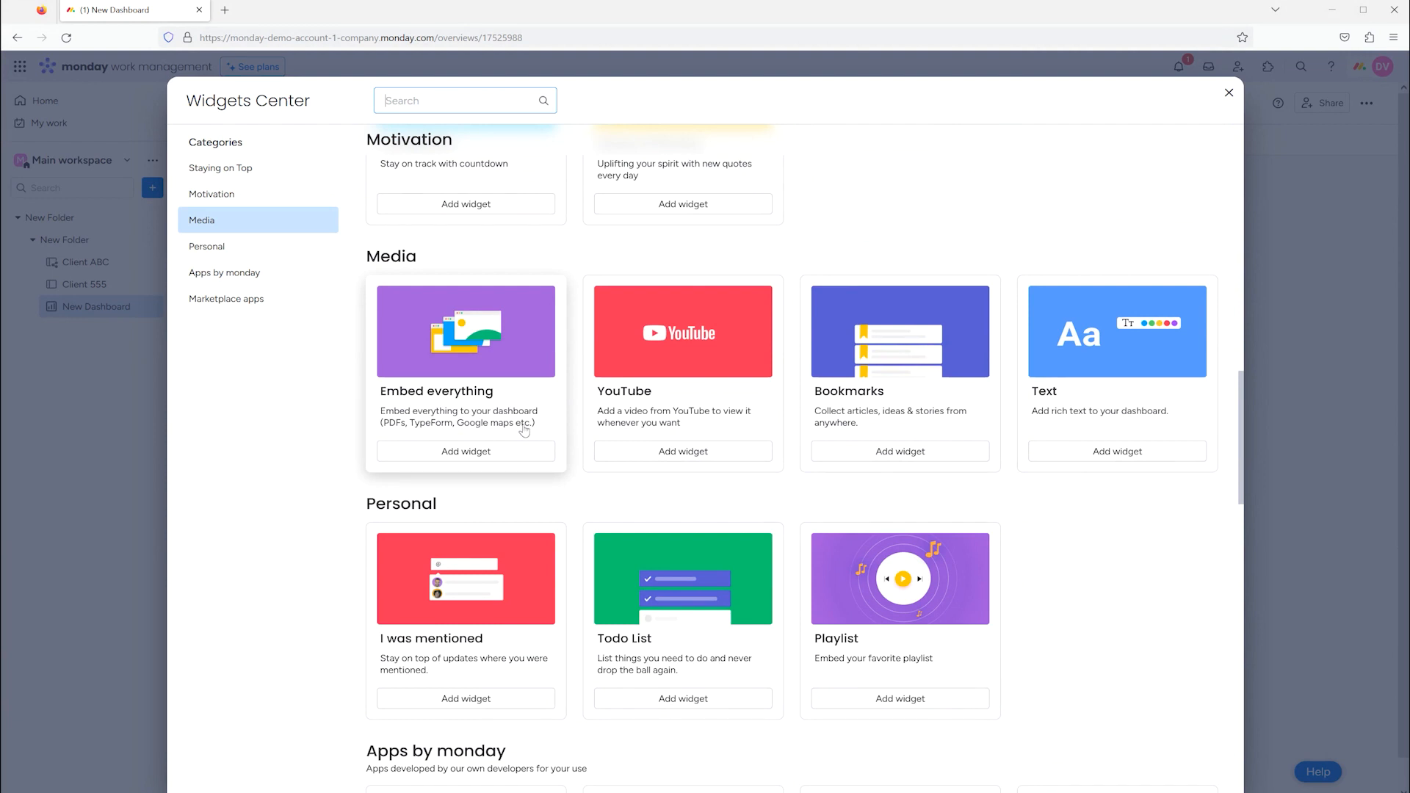
{"action": "left_click", "coordinate": [1228, 94]}
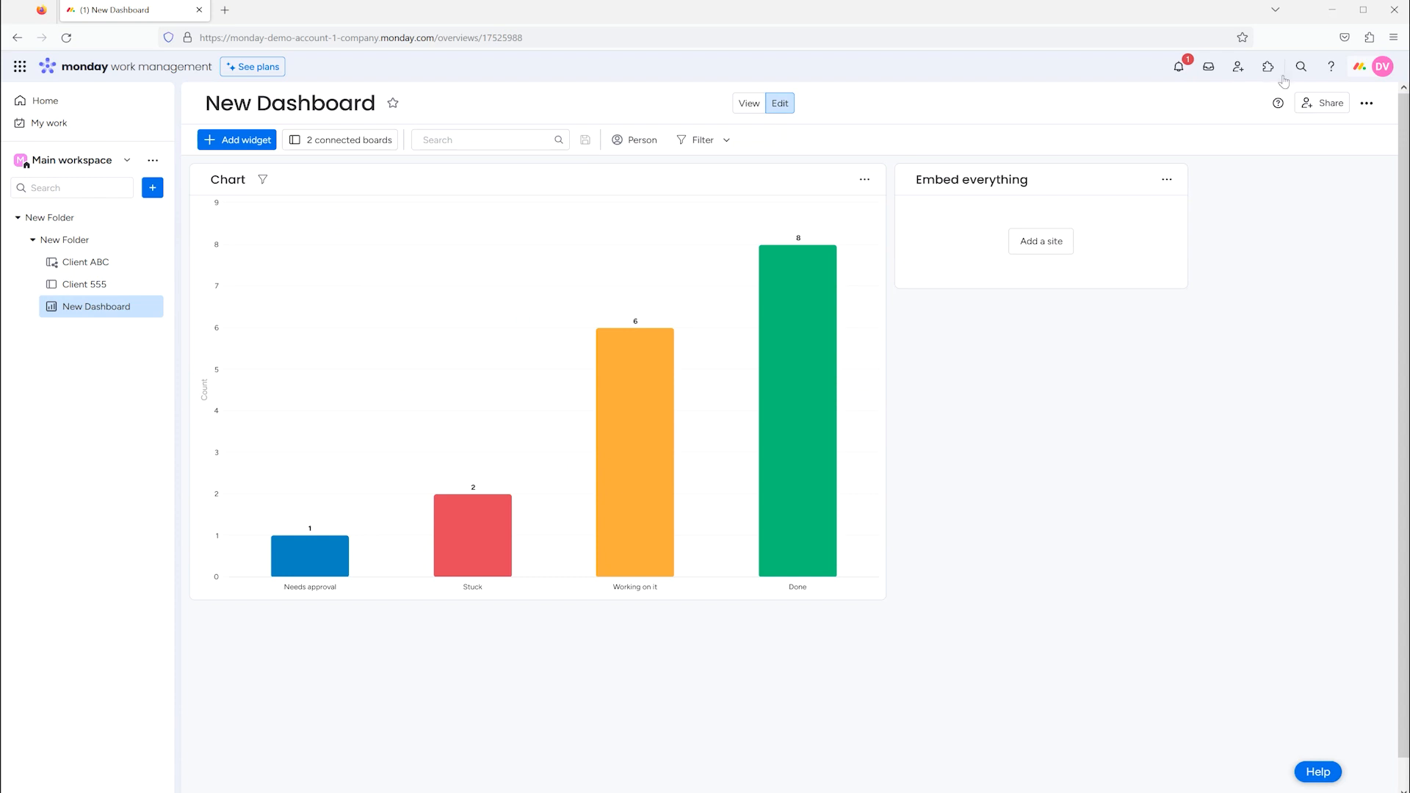
Search the Support & Learn help for "embed everyt", look at the article suggestions and close the help
{"action": "left_click", "coordinate": [1329, 67]}
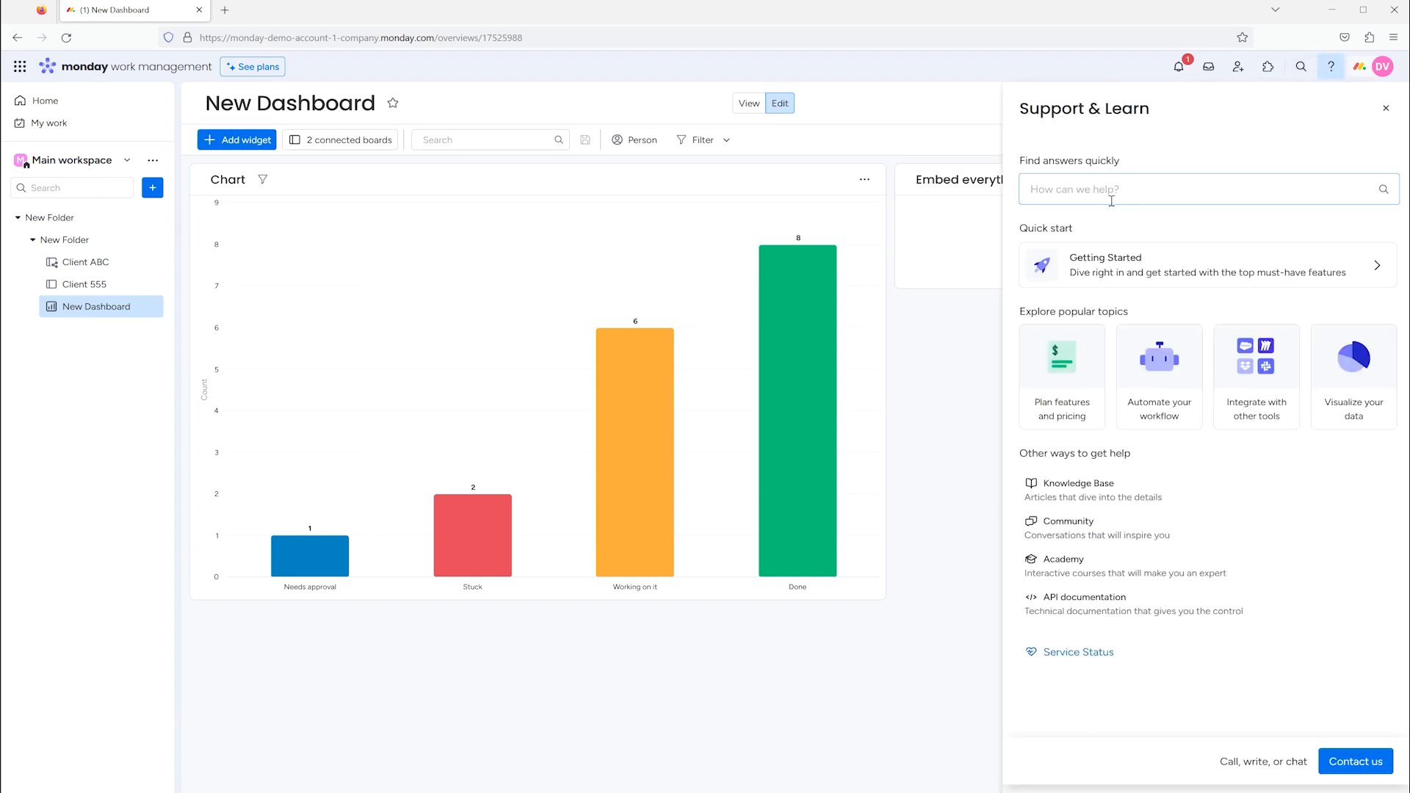
{"action": "type", "text": "embed everytg"}
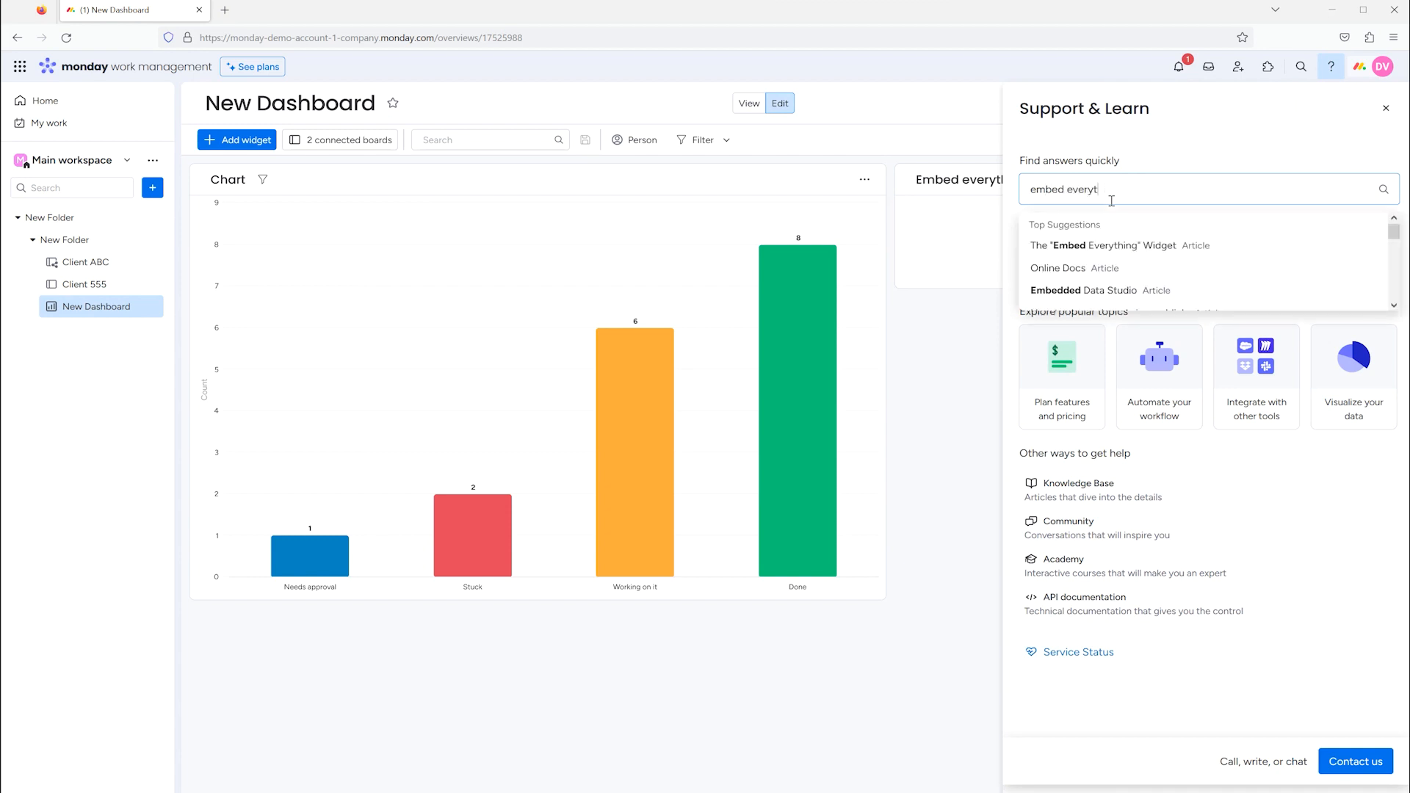
{"action": "left_click", "coordinate": [1100, 253]}
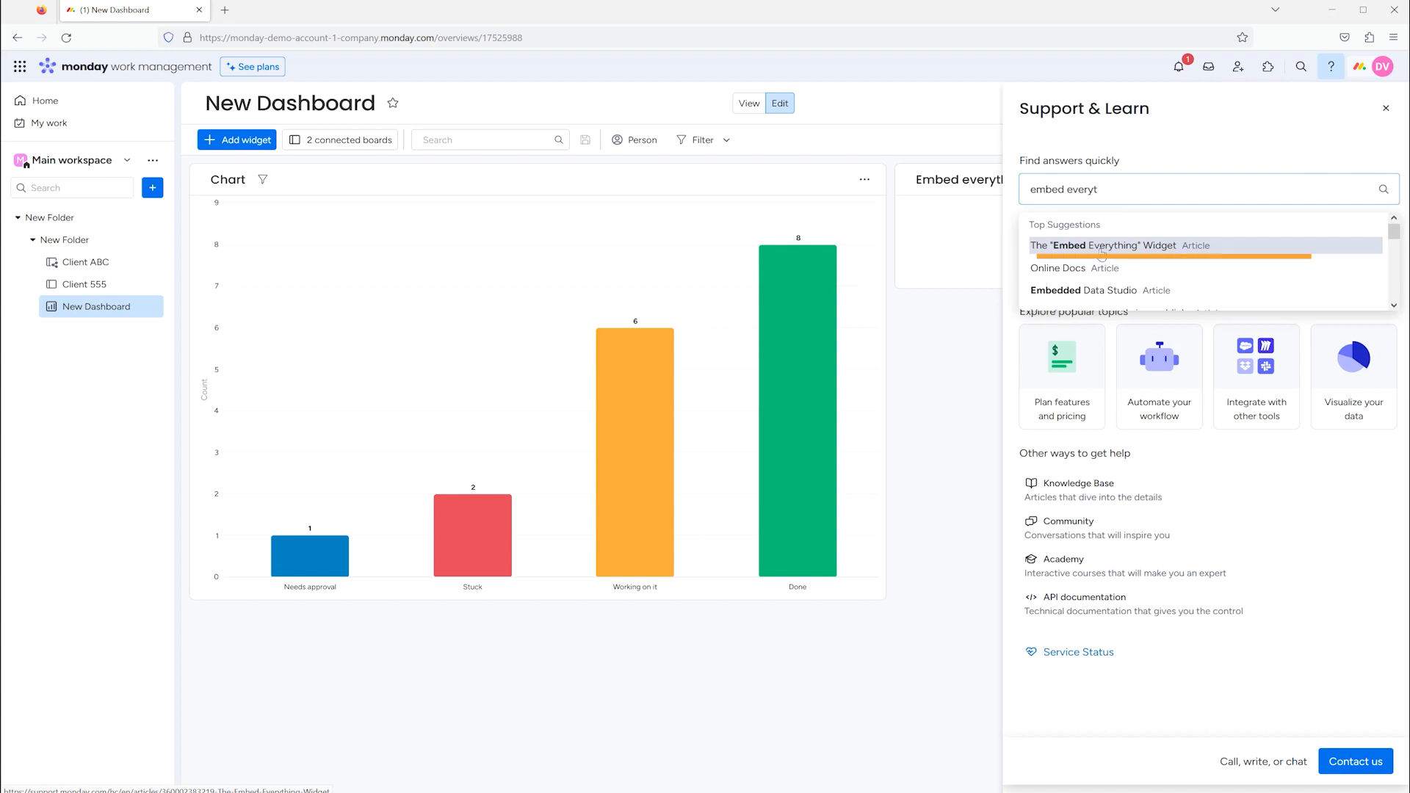
{"action": "left_click", "coordinate": [972, 332]}
Add a Battery widget below the Embed everything widget and enlarge it to align with the chart's lower edge
{"action": "left_click", "coordinate": [239, 140]}
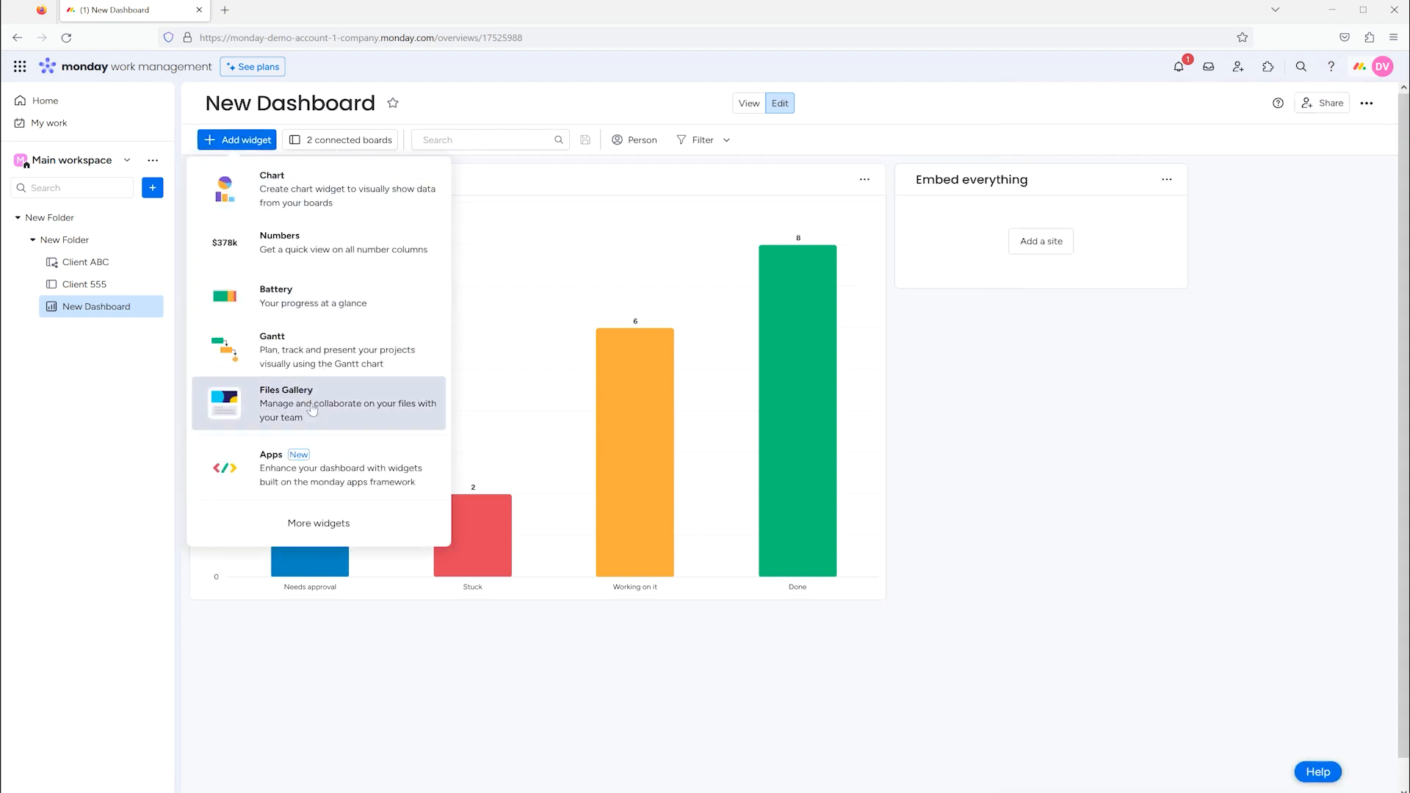
{"action": "left_click", "coordinate": [319, 523]}
{"action": "key", "text": "Escape"}
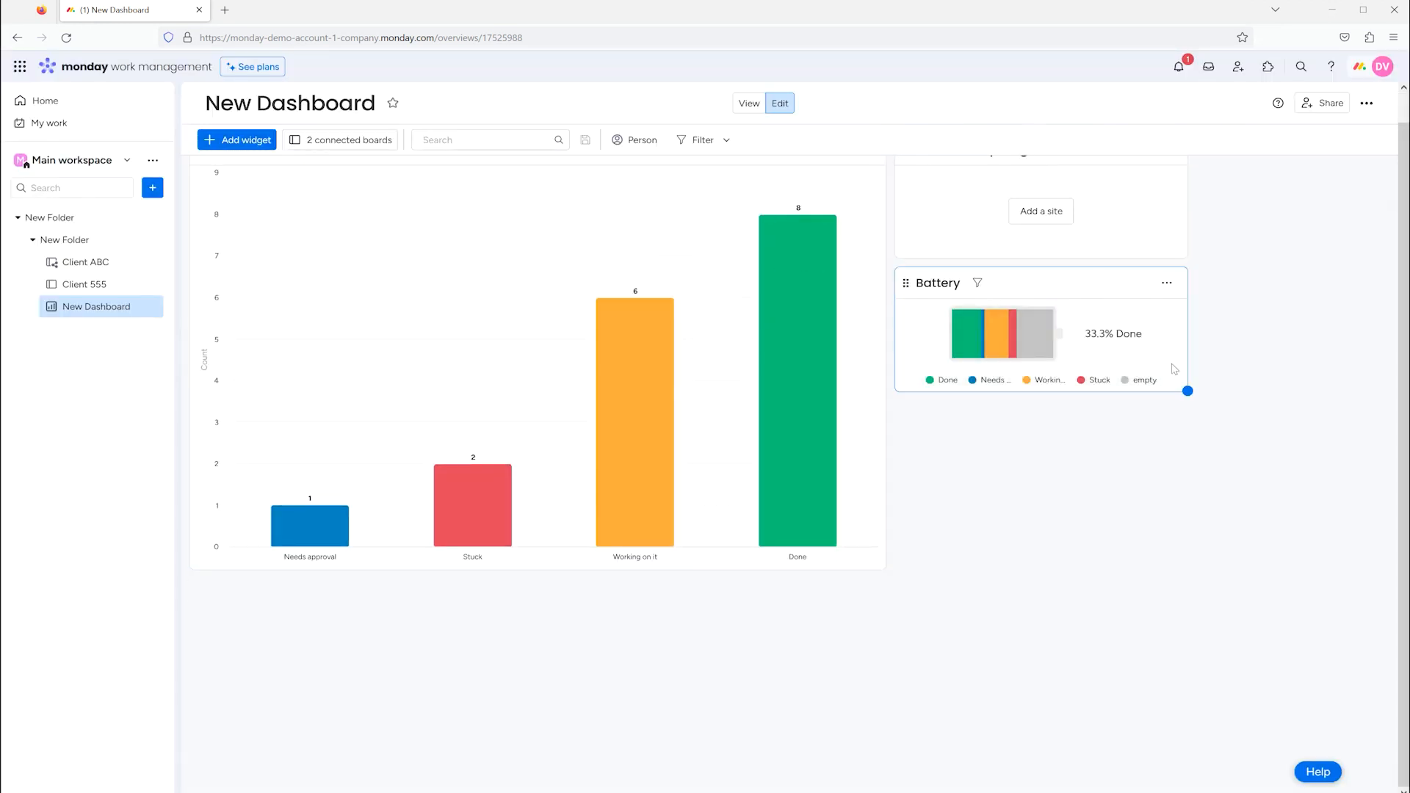
{"action": "left_click_drag", "start_coordinate": [1186, 391], "coordinate": [1355, 569]}
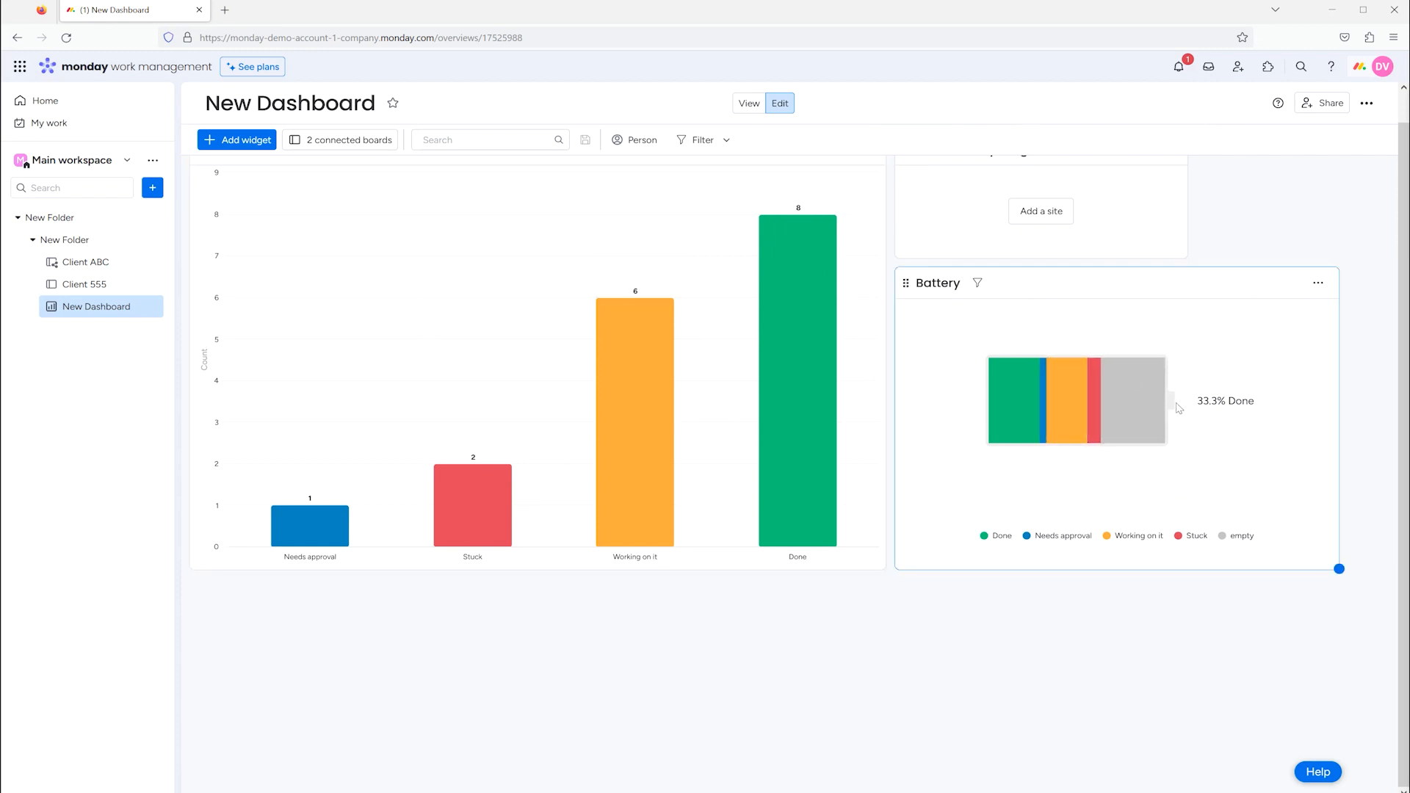
In the Battery widget's settings, clear Client ABC's Status column and exclude the Client ABC board so only Client 555 is included
{"action": "left_click", "coordinate": [1318, 282]}
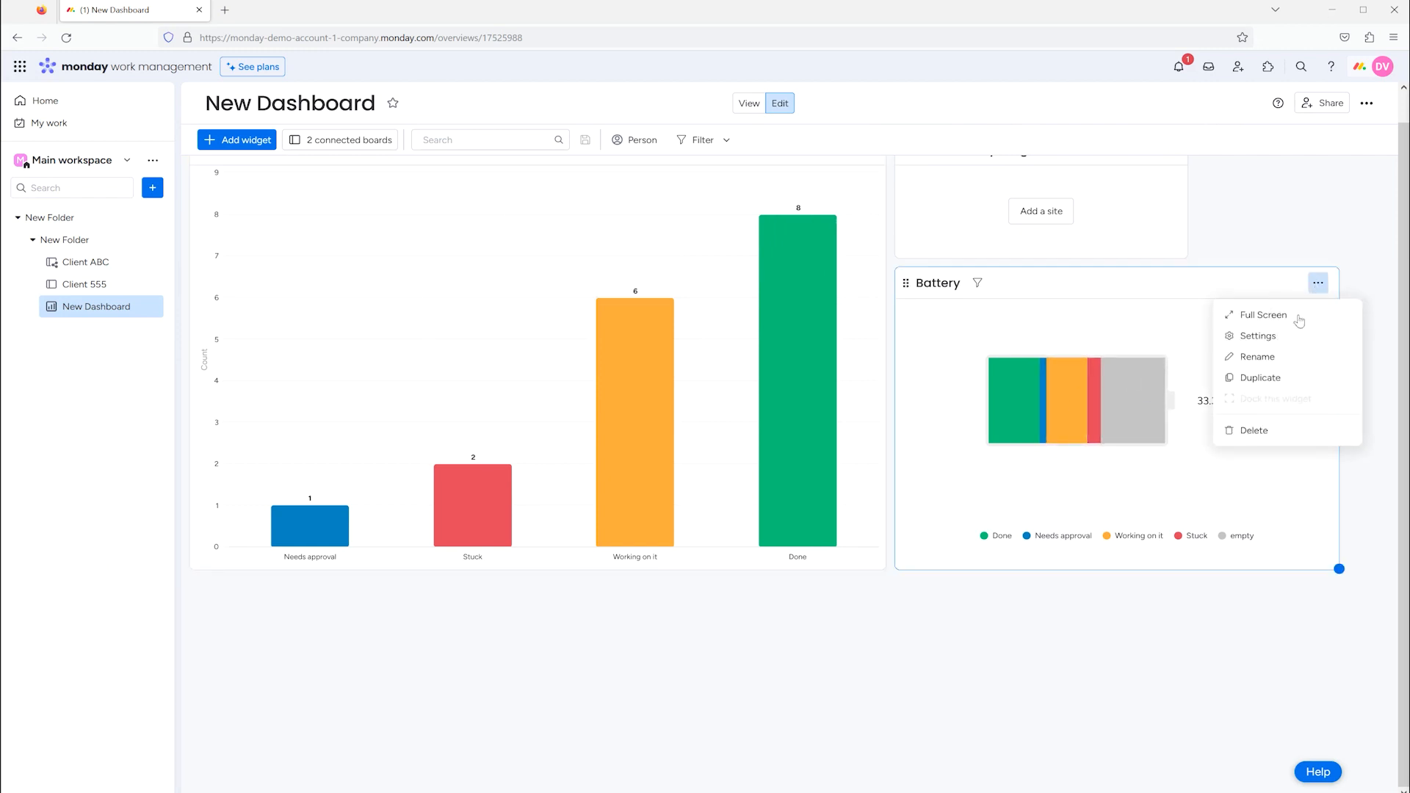
{"action": "left_click", "coordinate": [1285, 337]}
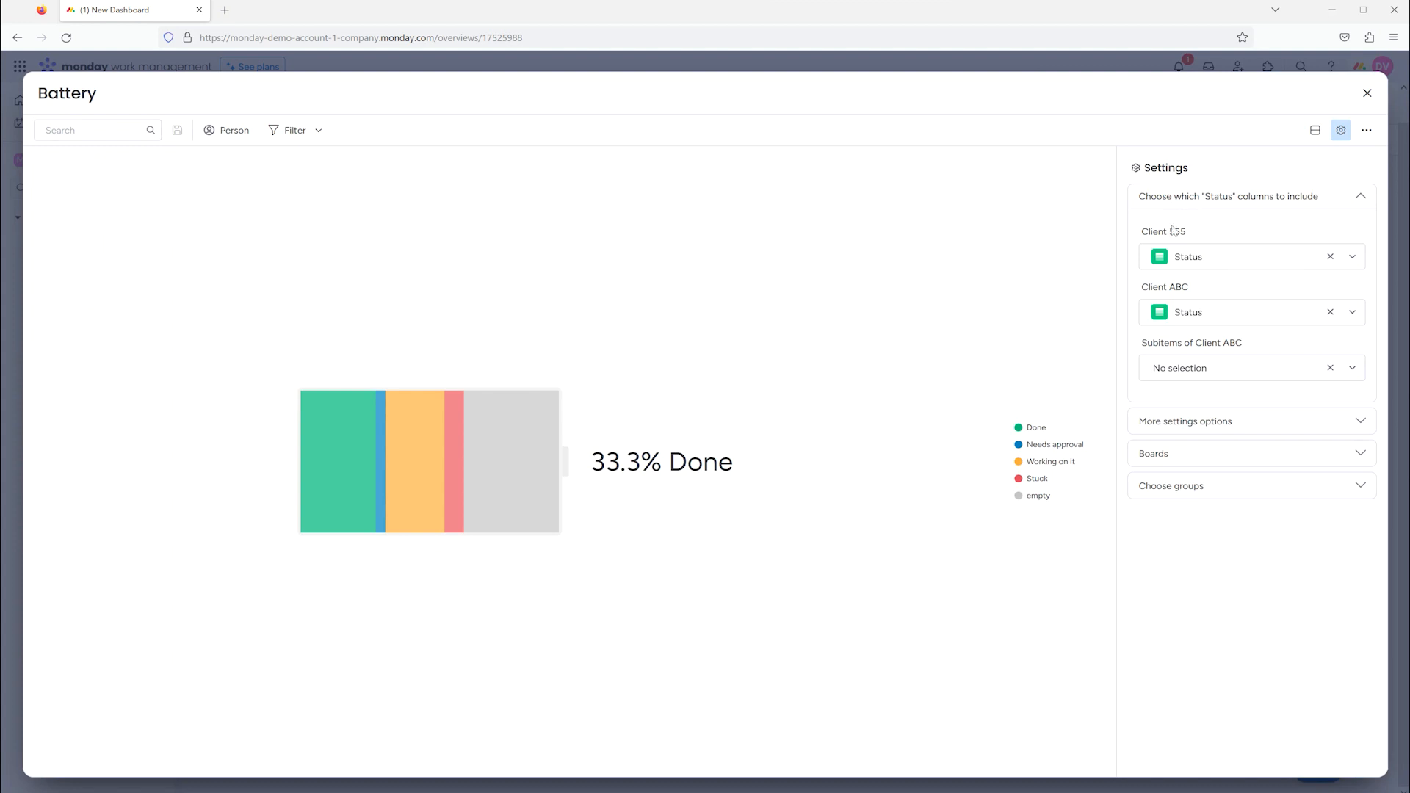
{"action": "left_click", "coordinate": [1330, 313]}
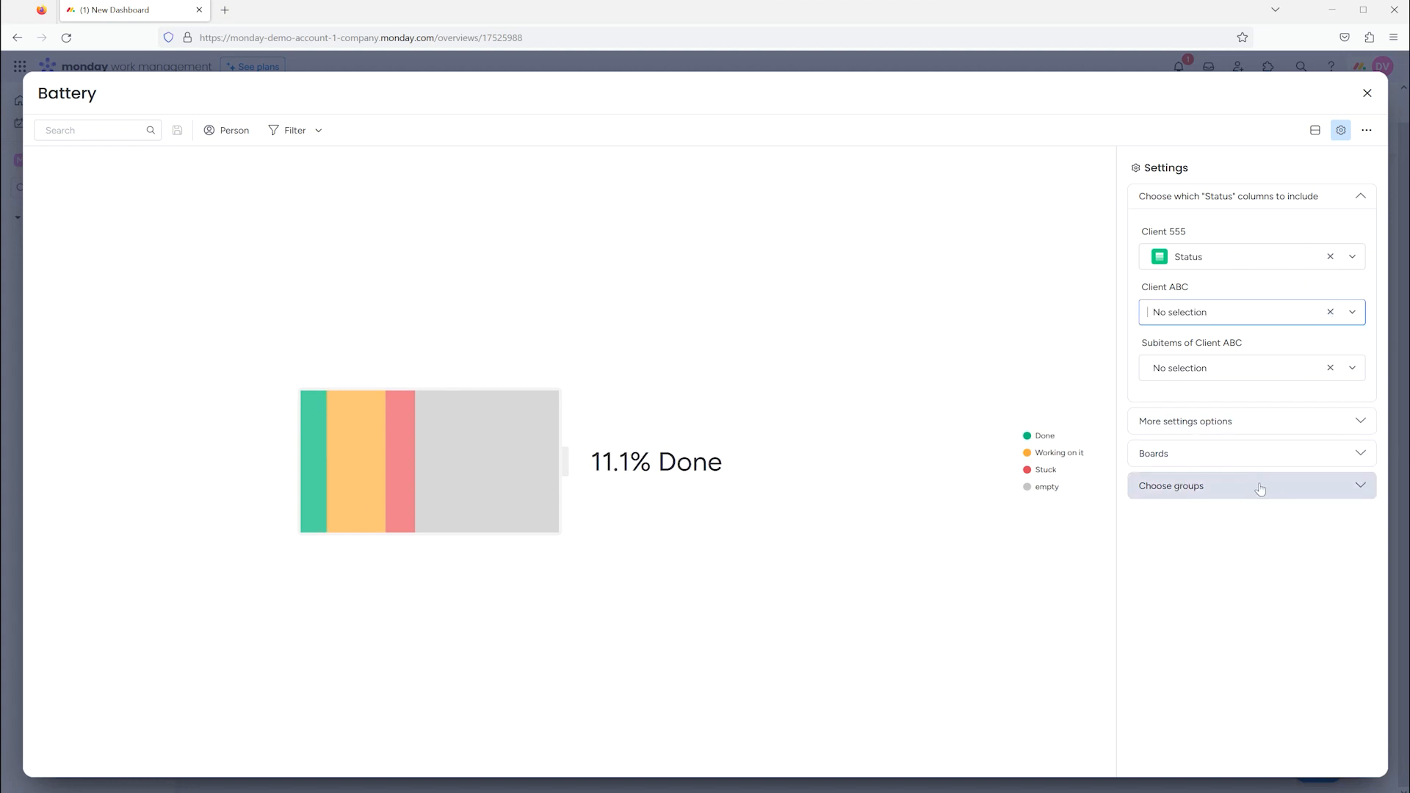
{"action": "left_click", "coordinate": [1260, 454]}
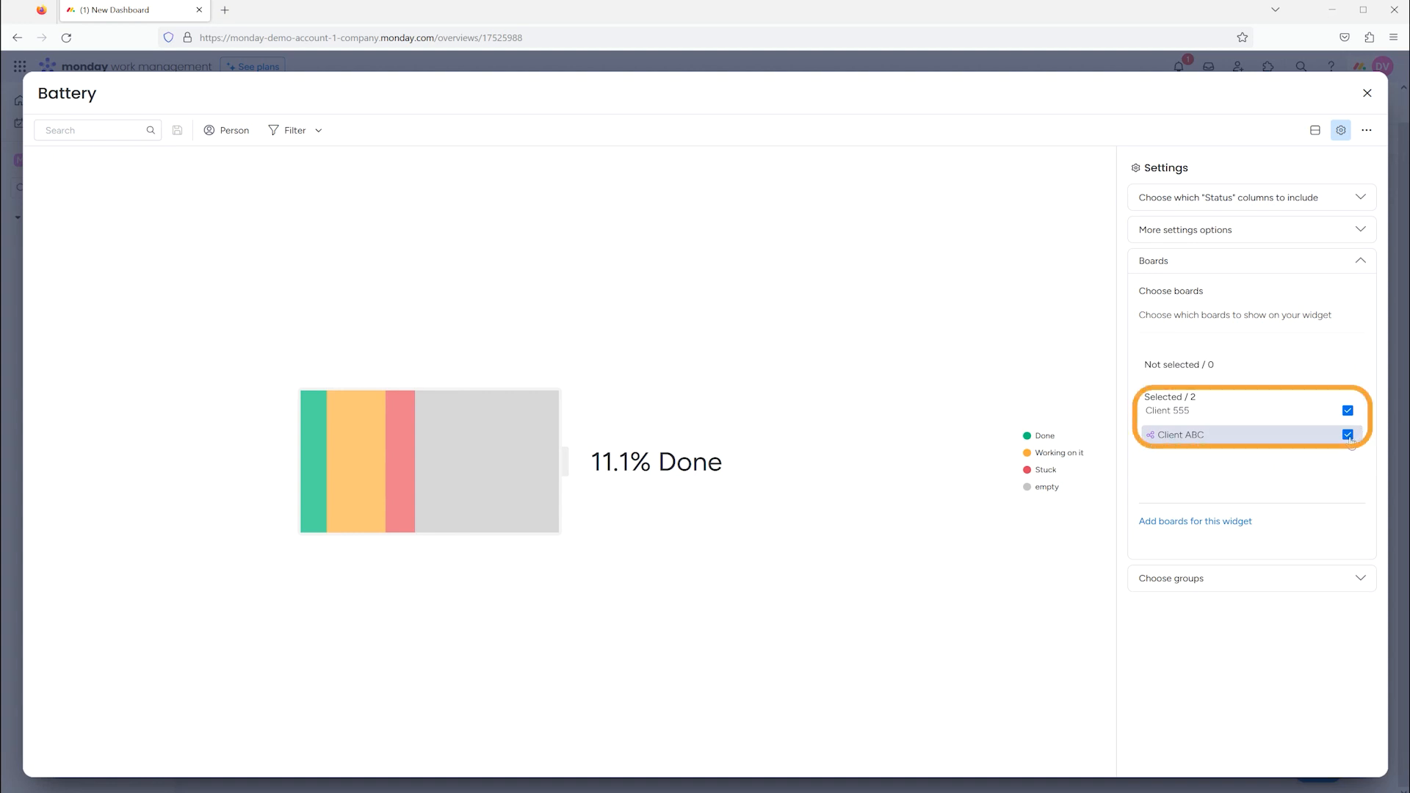
{"action": "left_click", "coordinate": [1348, 435]}
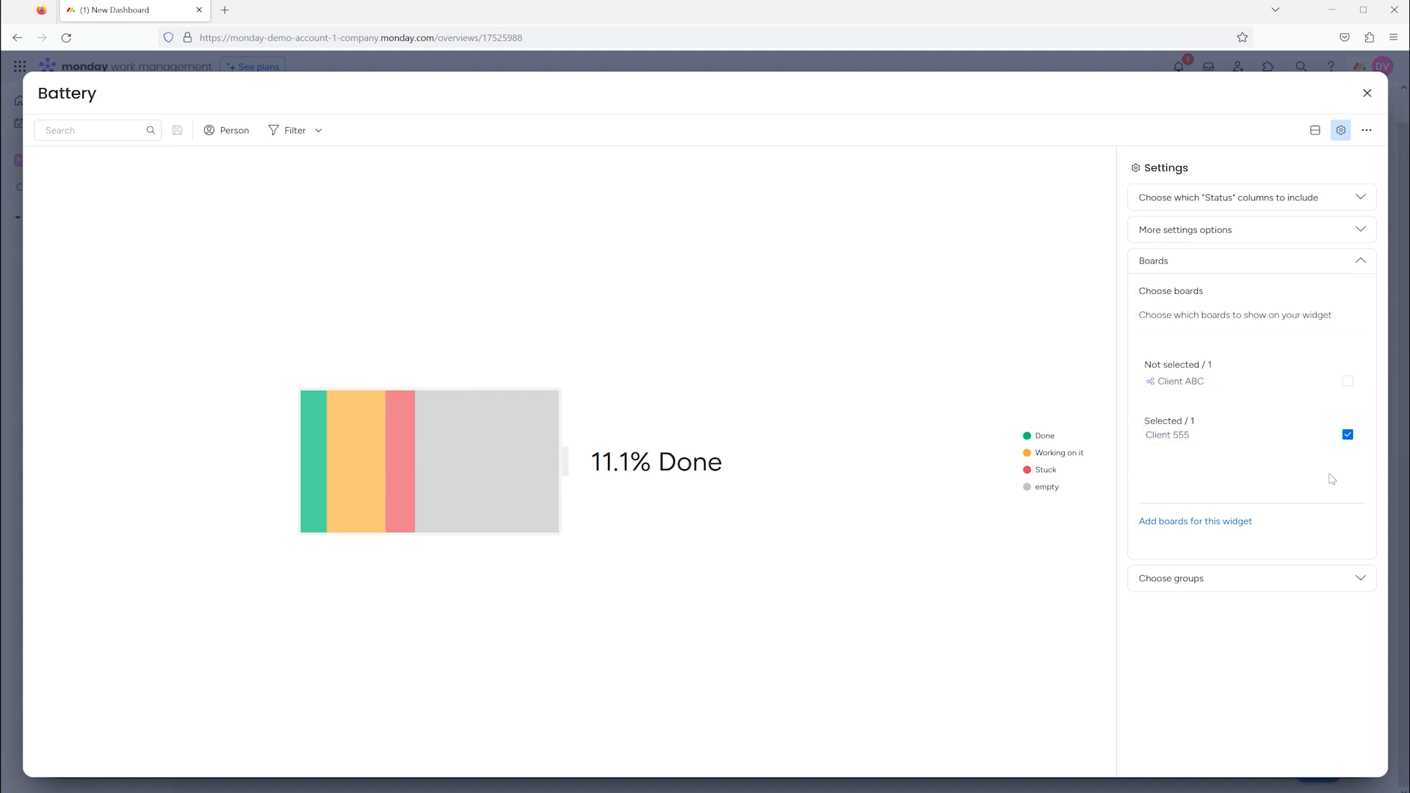
Examine the Battery widget's group selection, completion label, weighting and status column settings, and return to the dashboard without further changes
{"action": "left_click", "coordinate": [1360, 580]}
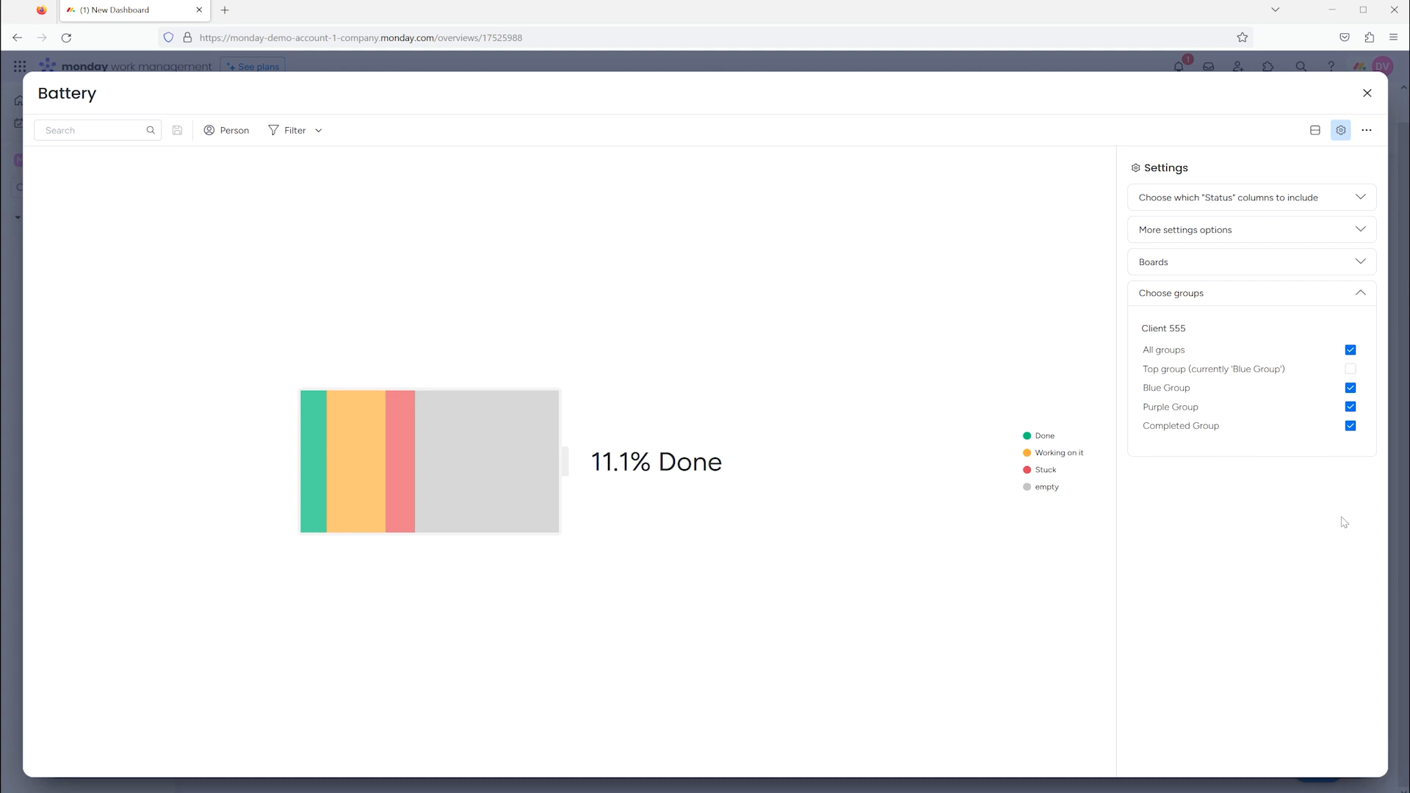
{"action": "left_click", "coordinate": [1280, 231]}
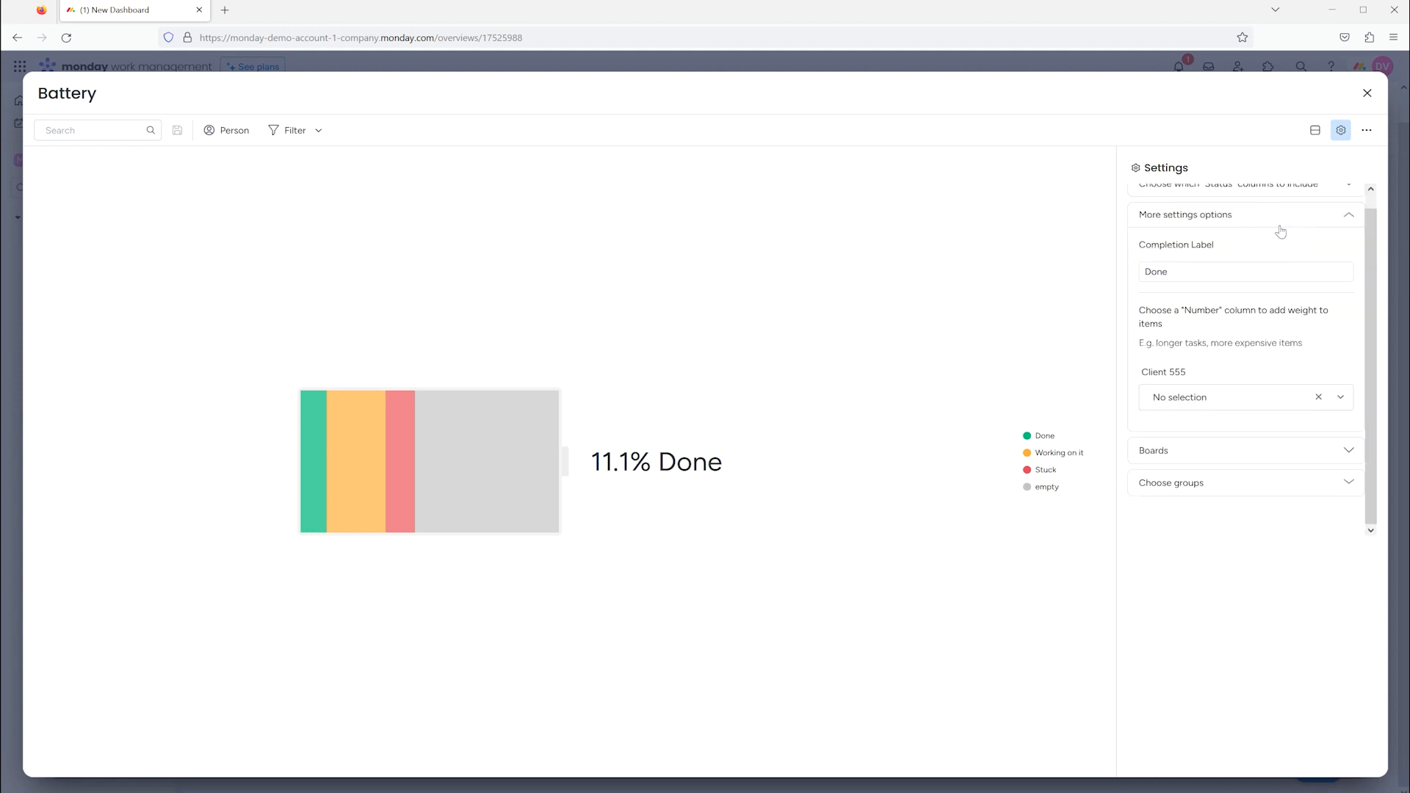
{"action": "scroll", "coordinate": [1278, 242], "scroll_direction": "up", "scroll_amount": 1}
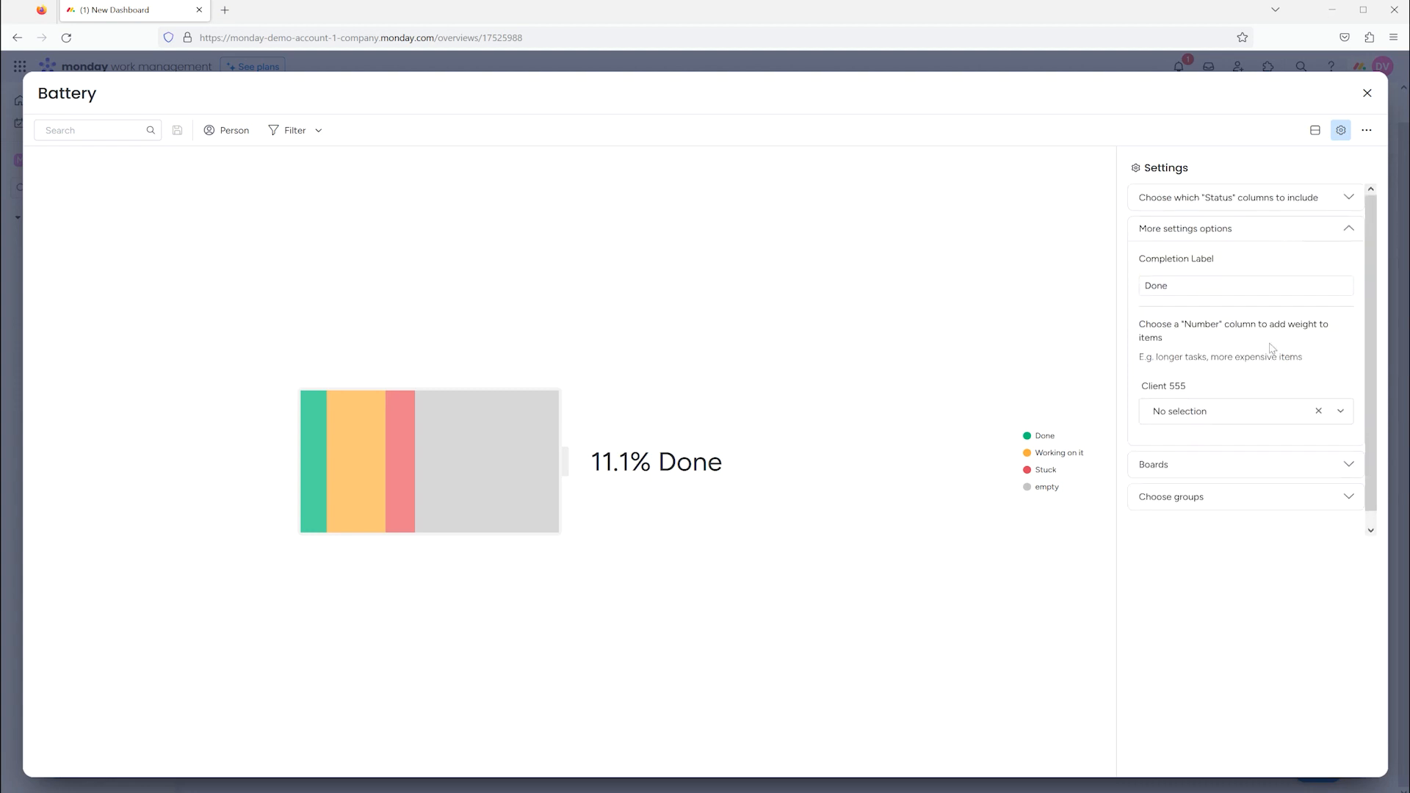
{"action": "left_click", "coordinate": [1343, 229]}
{"action": "left_click", "coordinate": [1359, 197]}
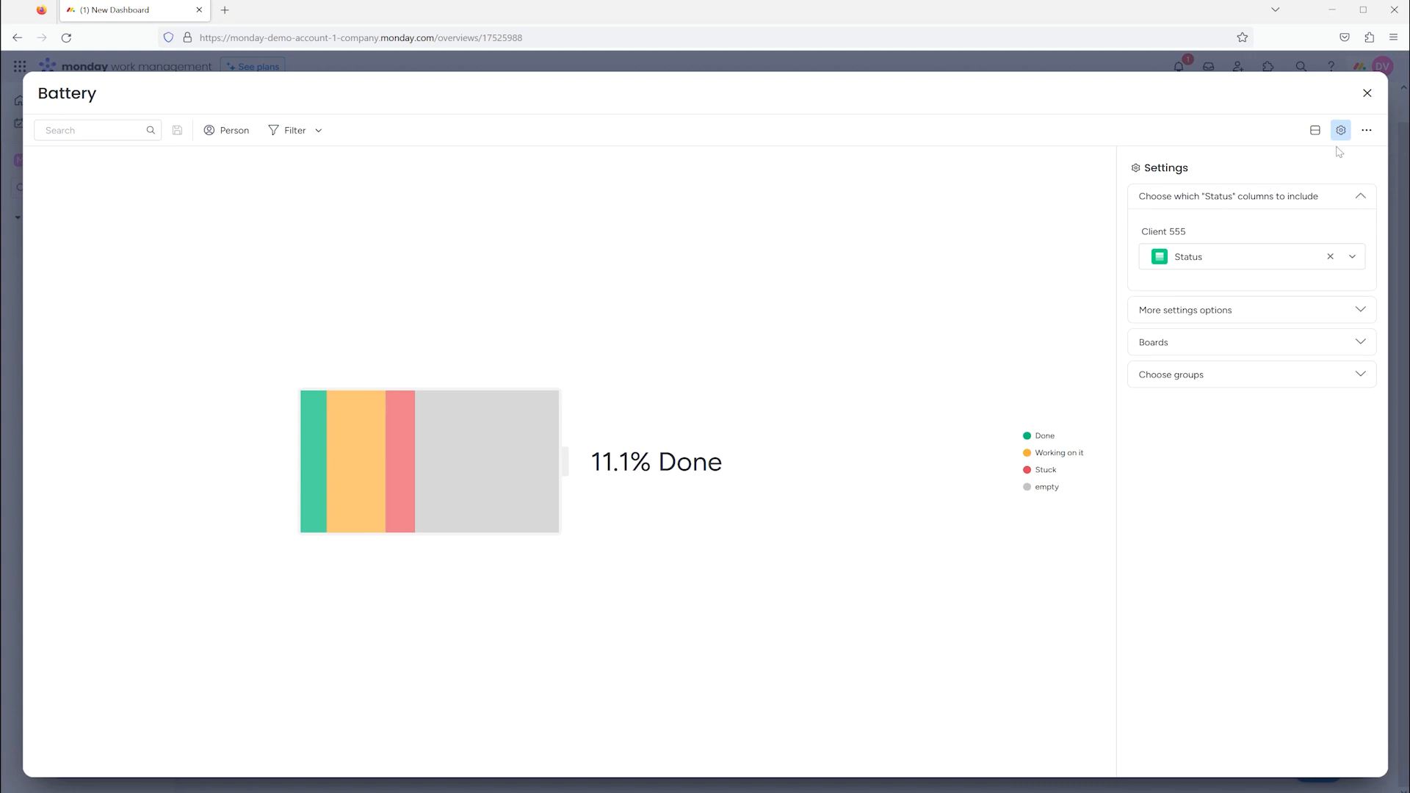
{"action": "left_click", "coordinate": [1366, 92]}
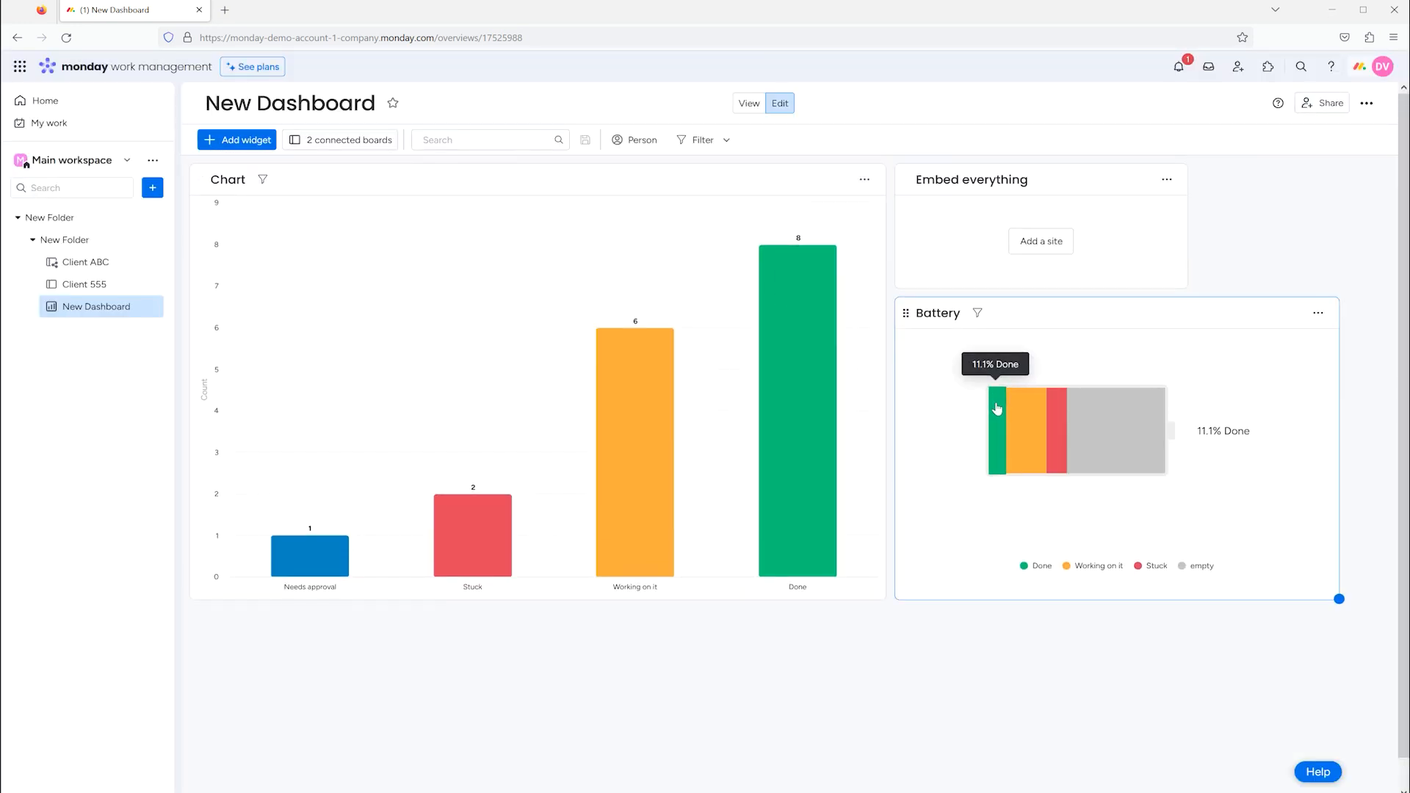
{"action": "mouse_move", "coordinate": [1128, 435]}
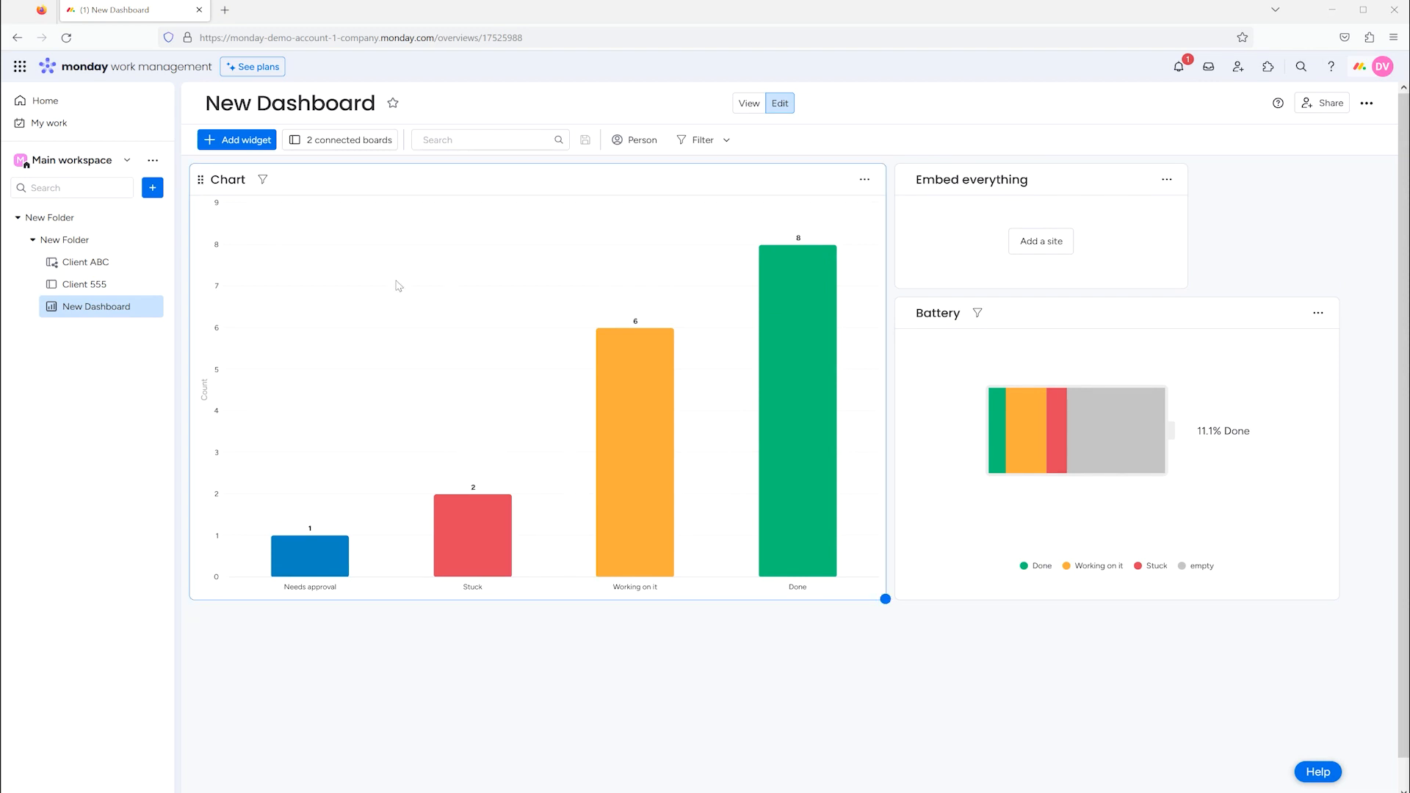
Drill into the chart's Needs approval bar, view the status options for Contract signed, exit the drill-down and close the chart
{"action": "left_click", "coordinate": [316, 562]}
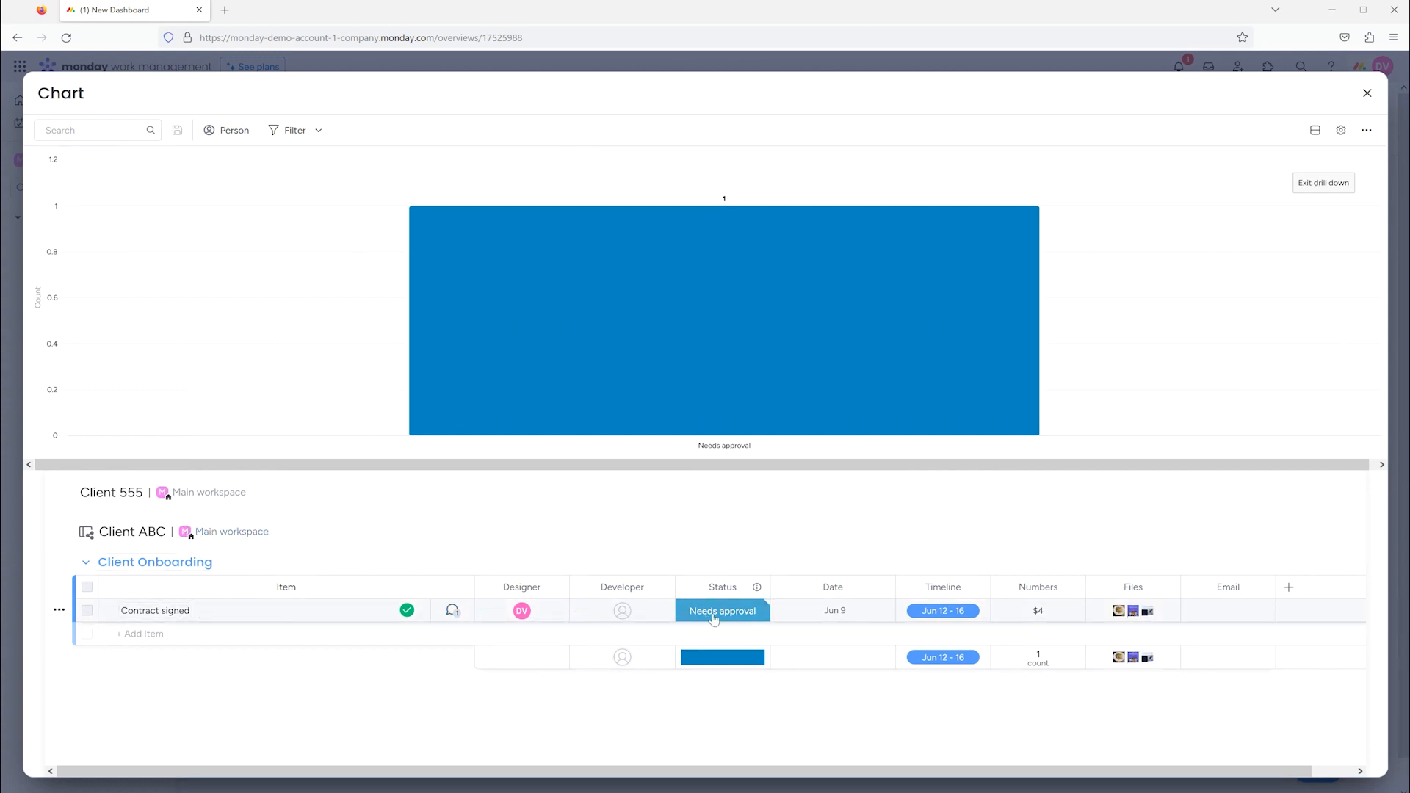
{"action": "left_click", "coordinate": [713, 619]}
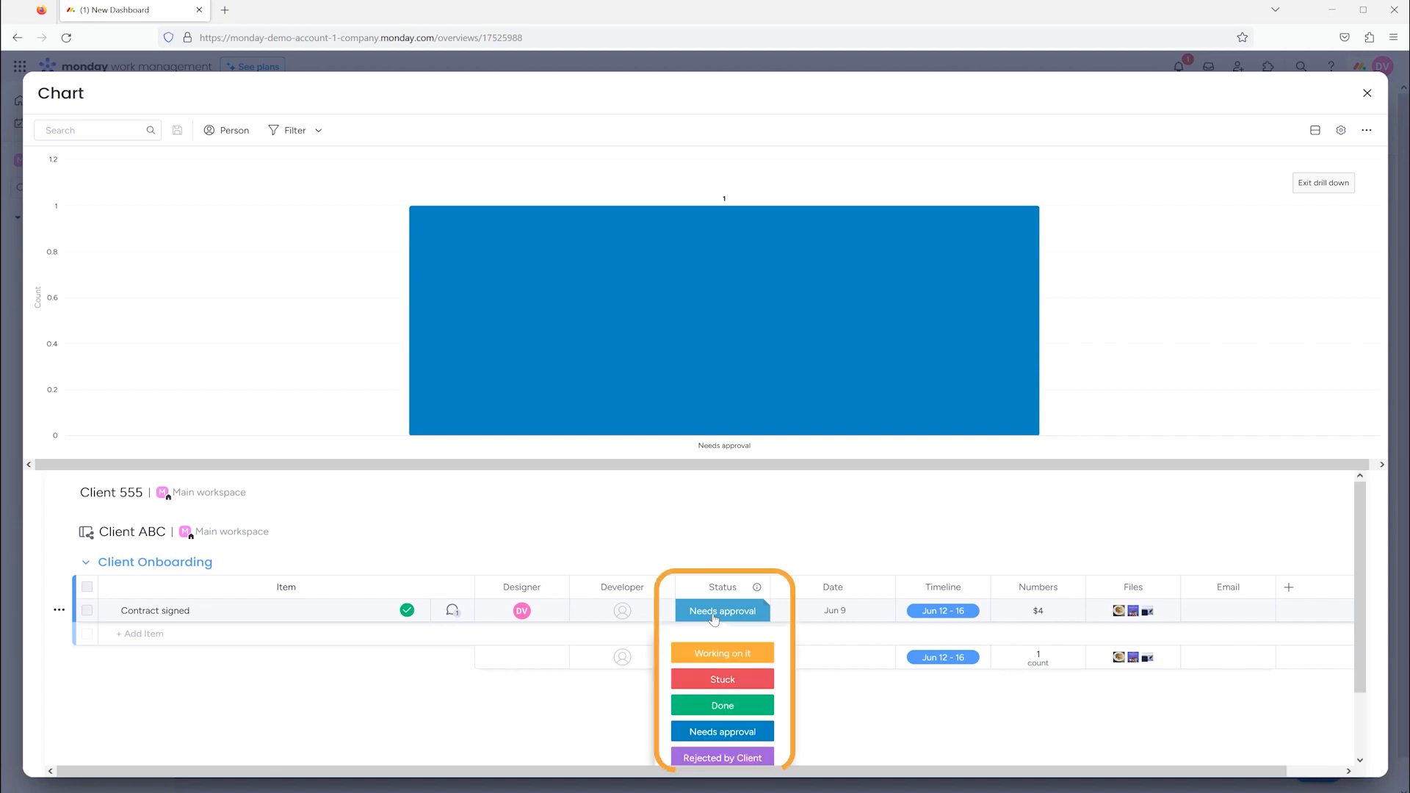
{"action": "left_click", "coordinate": [713, 619]}
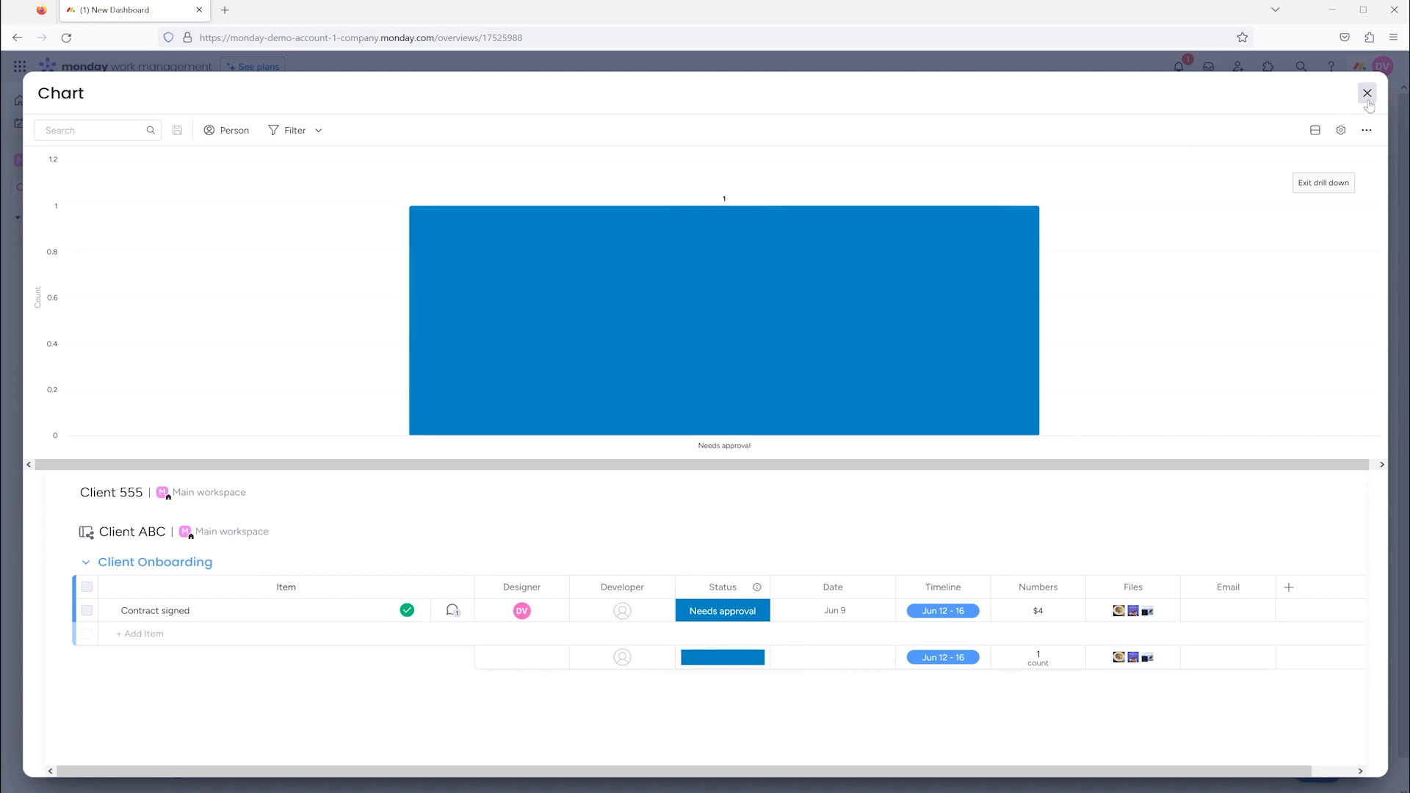
{"action": "left_click", "coordinate": [1321, 189]}
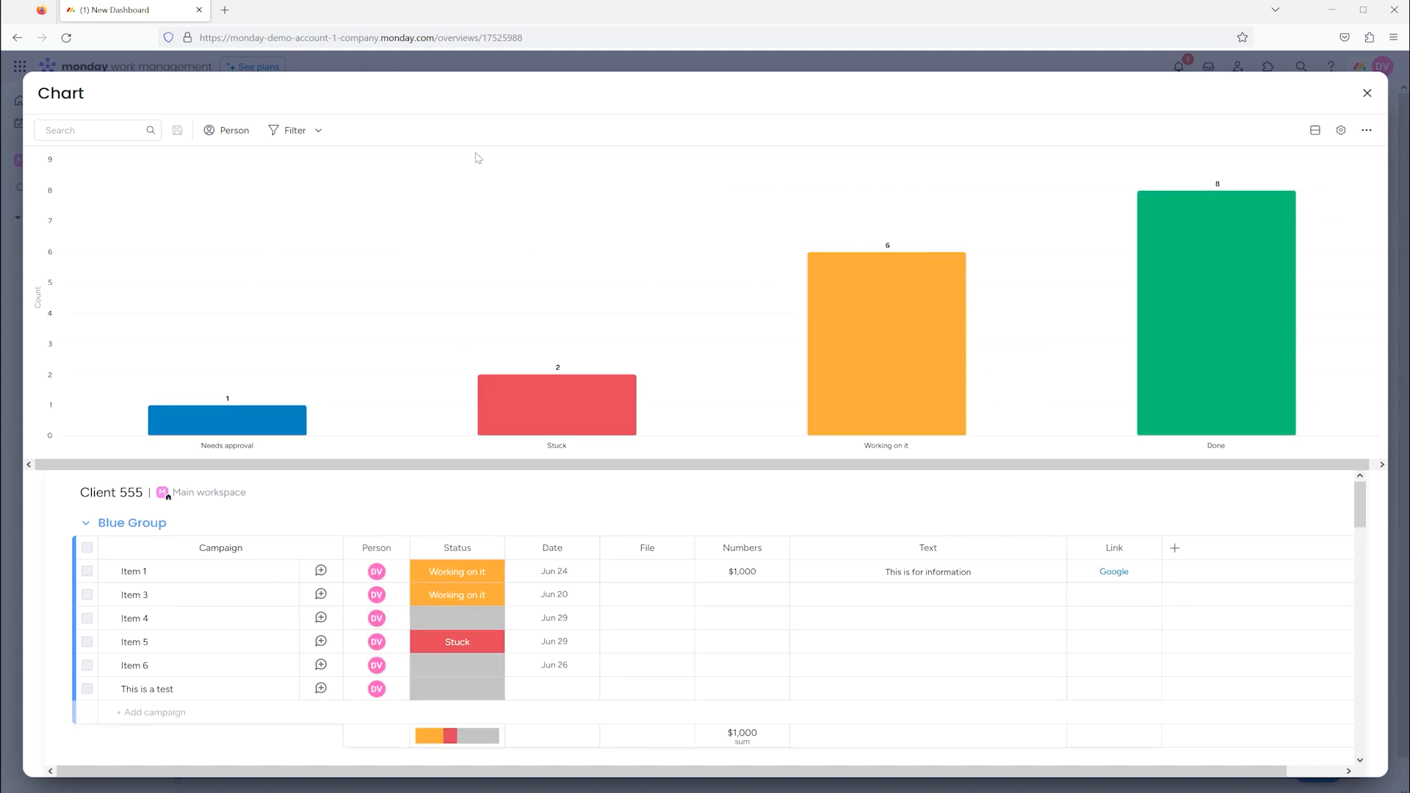
{"action": "left_click", "coordinate": [1366, 92]}
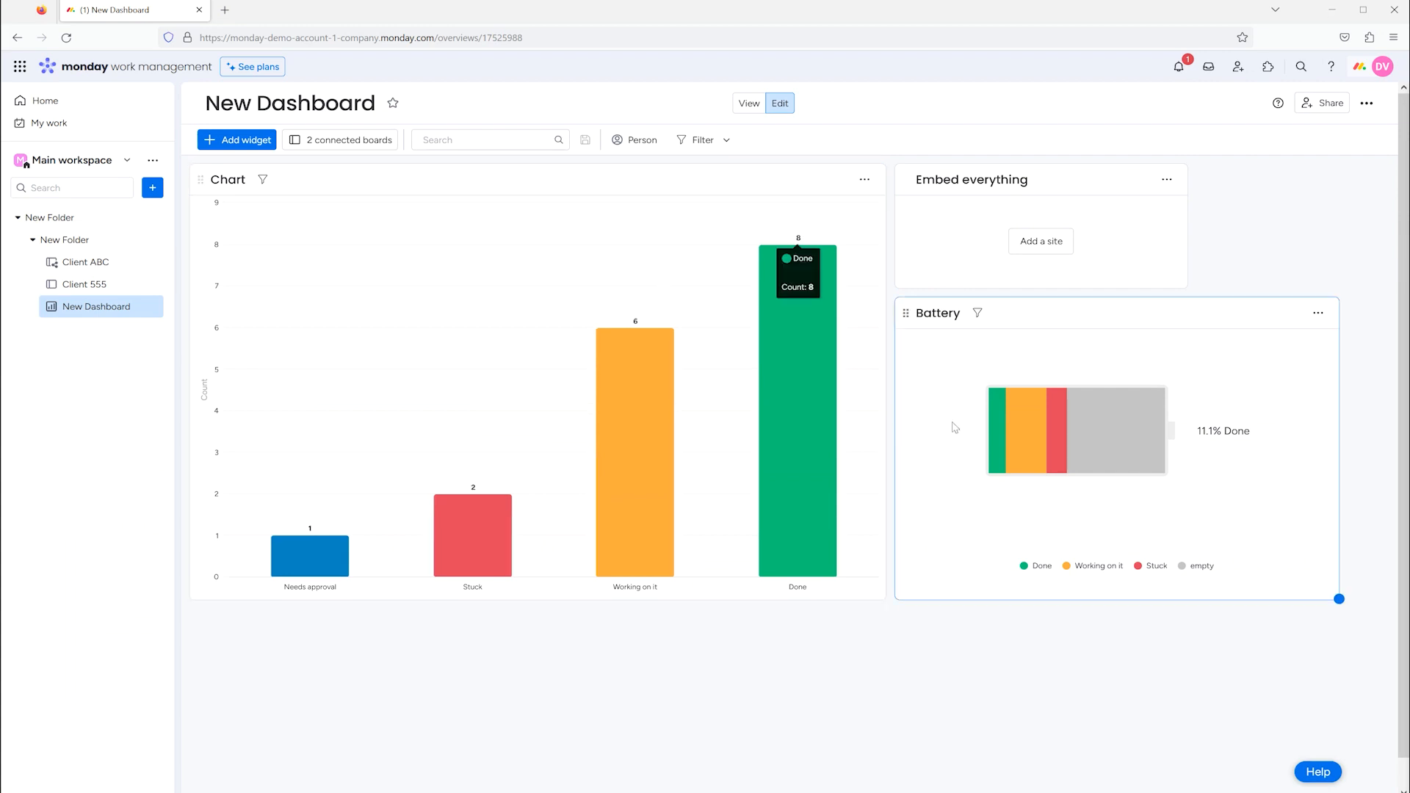
Inspect the items behind the Battery widget's empty, Stuck, Working on it and Done segments, and return to the dashboard
{"action": "left_click", "coordinate": [1111, 435]}
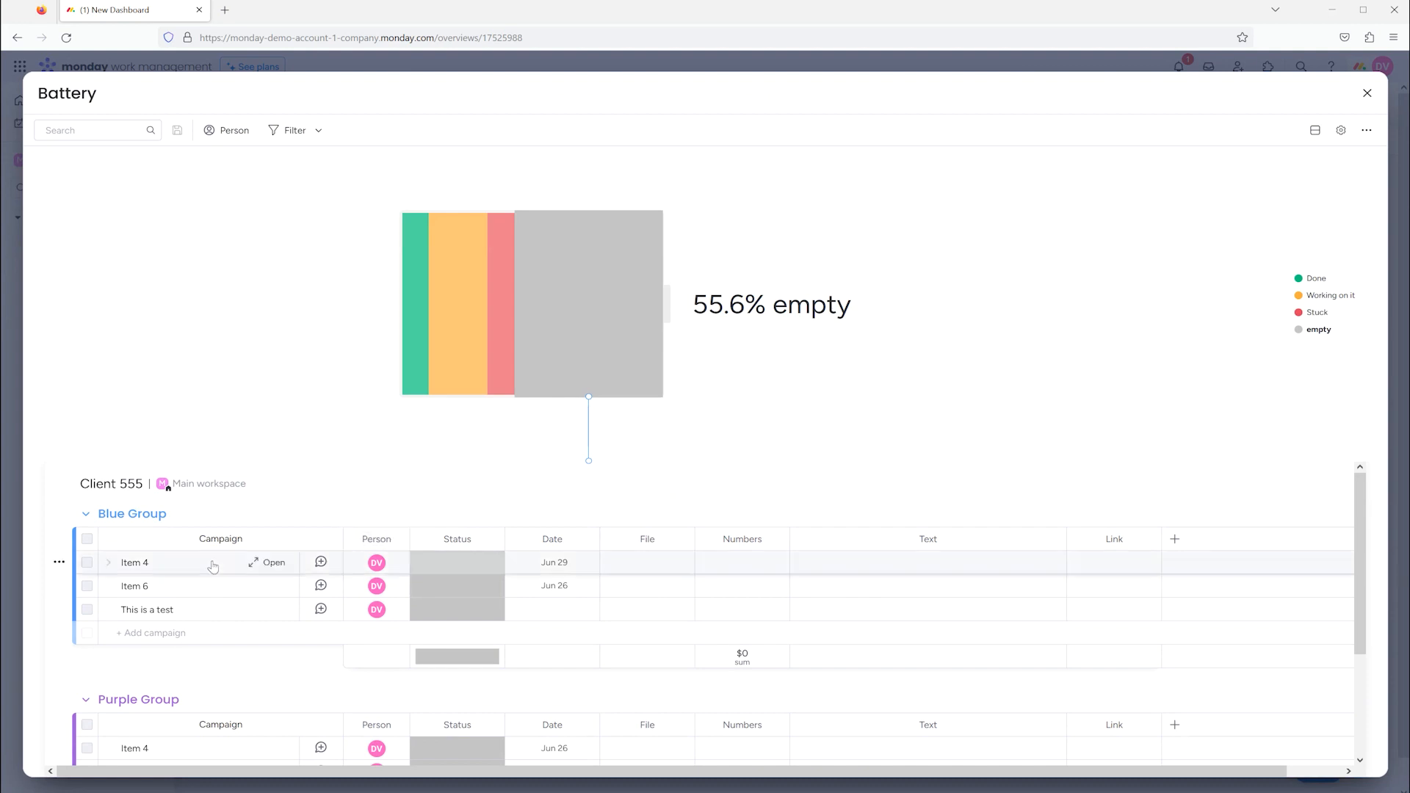
{"action": "scroll", "coordinate": [211, 558], "scroll_direction": "down", "scroll_amount": 2}
{"action": "scroll", "coordinate": [211, 561], "scroll_direction": "up", "scroll_amount": 2}
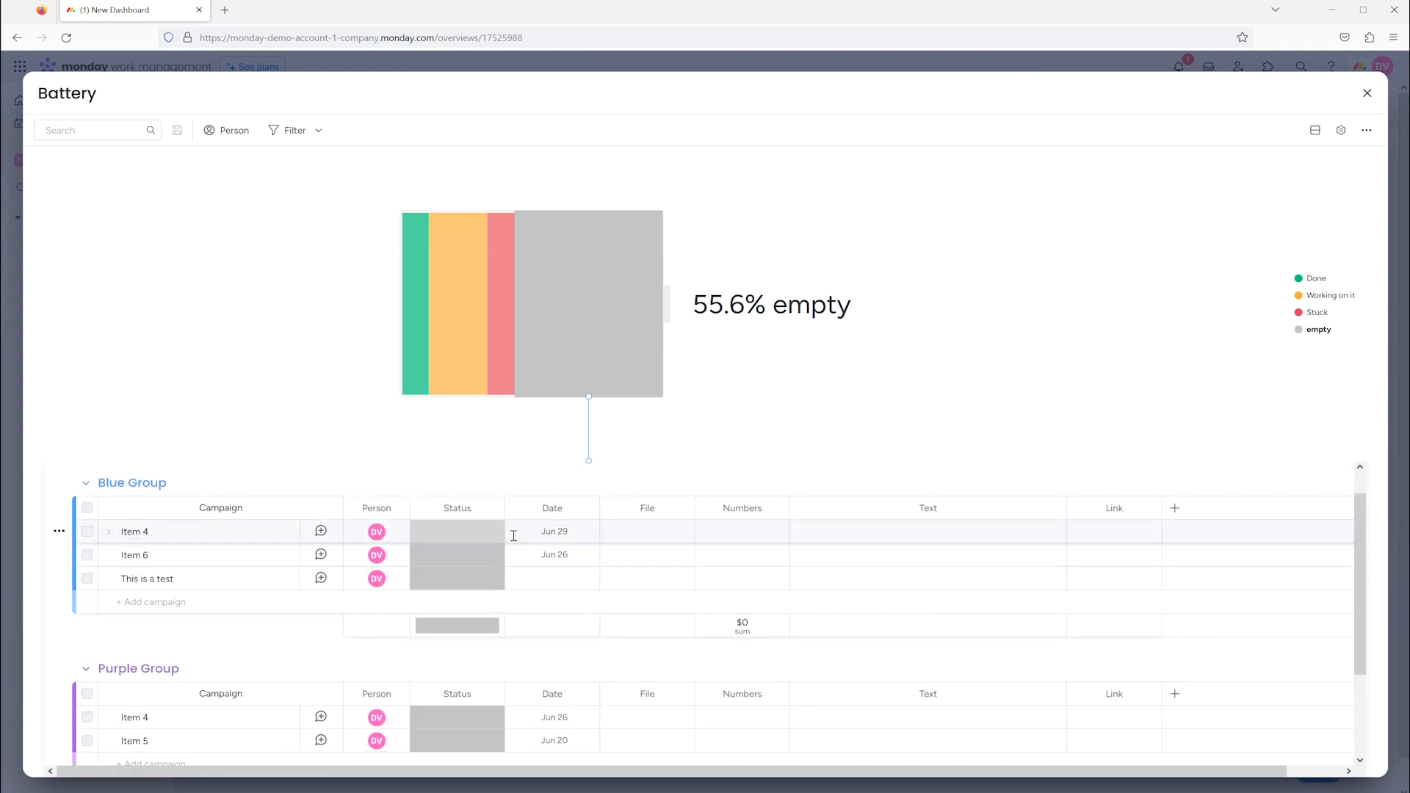
{"action": "scroll", "coordinate": [568, 566], "scroll_direction": "down", "scroll_amount": 2}
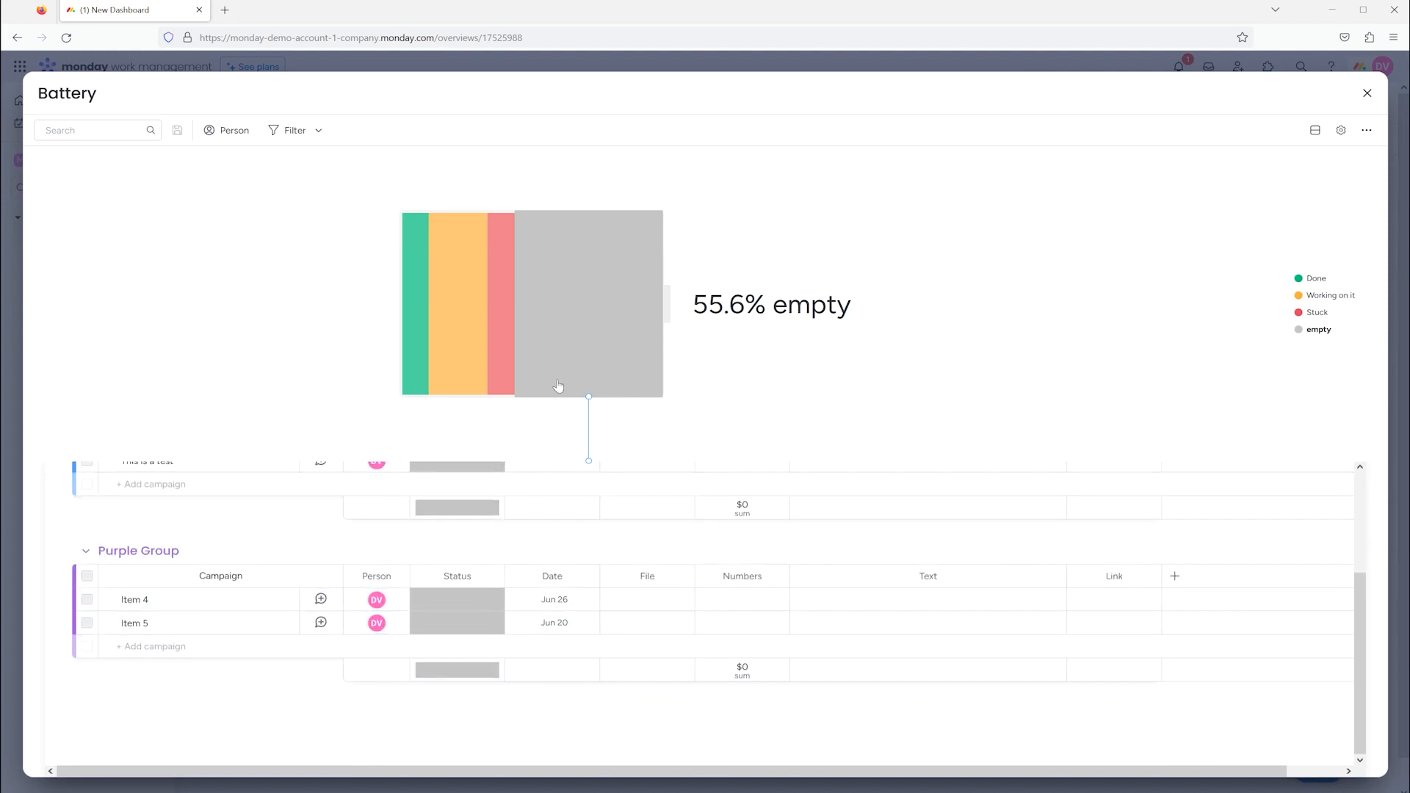
{"action": "left_click", "coordinate": [503, 367]}
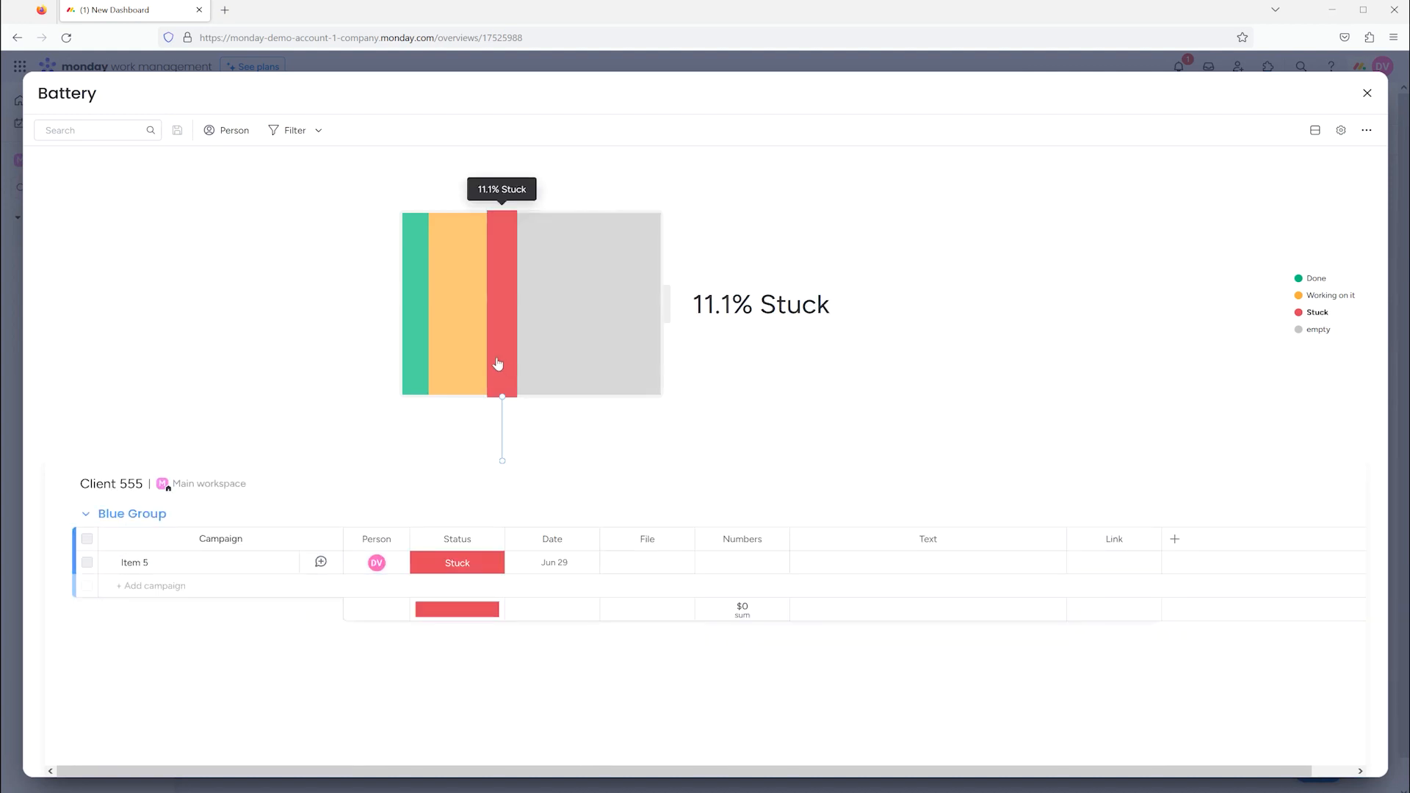
{"action": "left_click", "coordinate": [472, 362]}
{"action": "left_click", "coordinate": [415, 352]}
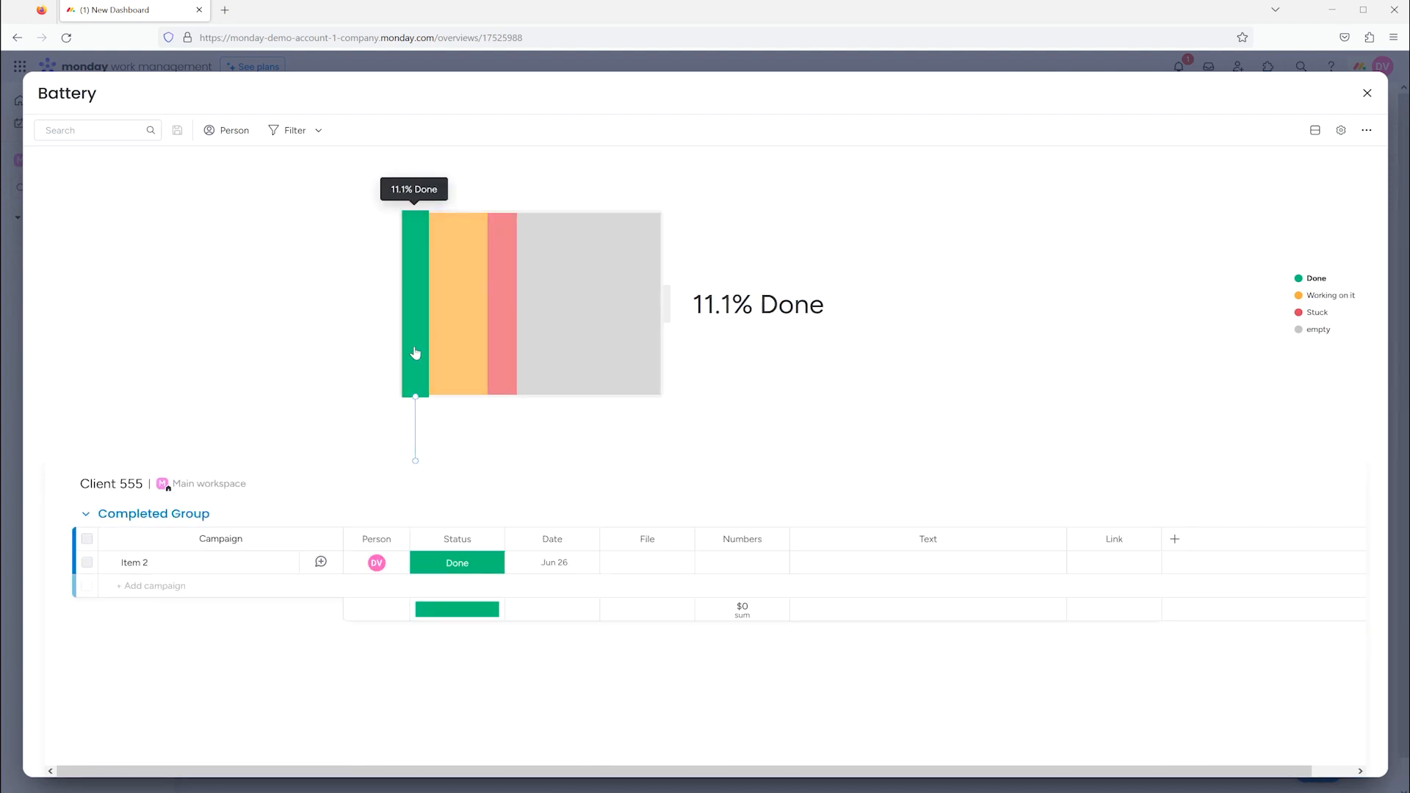
{"action": "left_click", "coordinate": [1366, 93]}
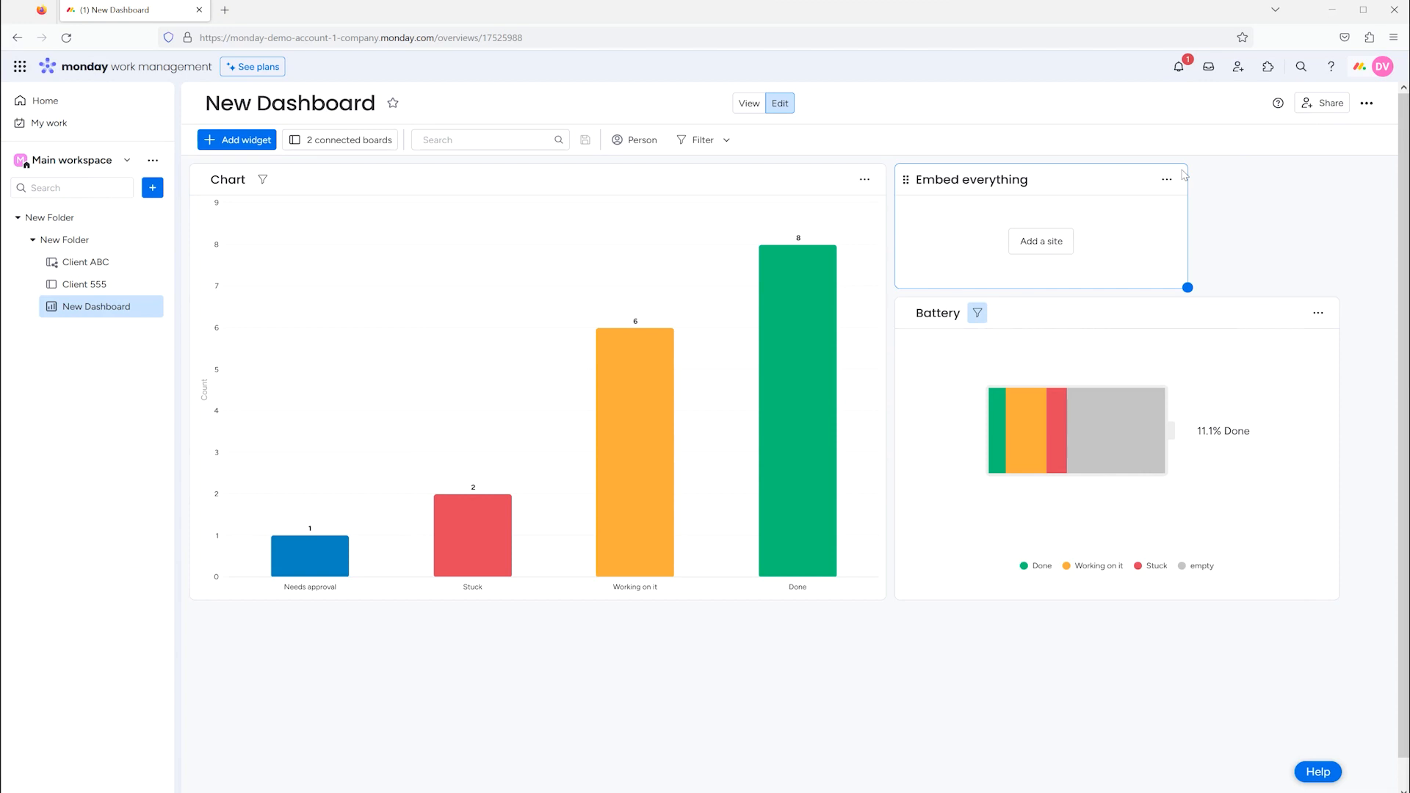
Browse the Staying on Top widgets in the Widgets Center and close it without adding any
{"action": "left_click", "coordinate": [253, 141]}
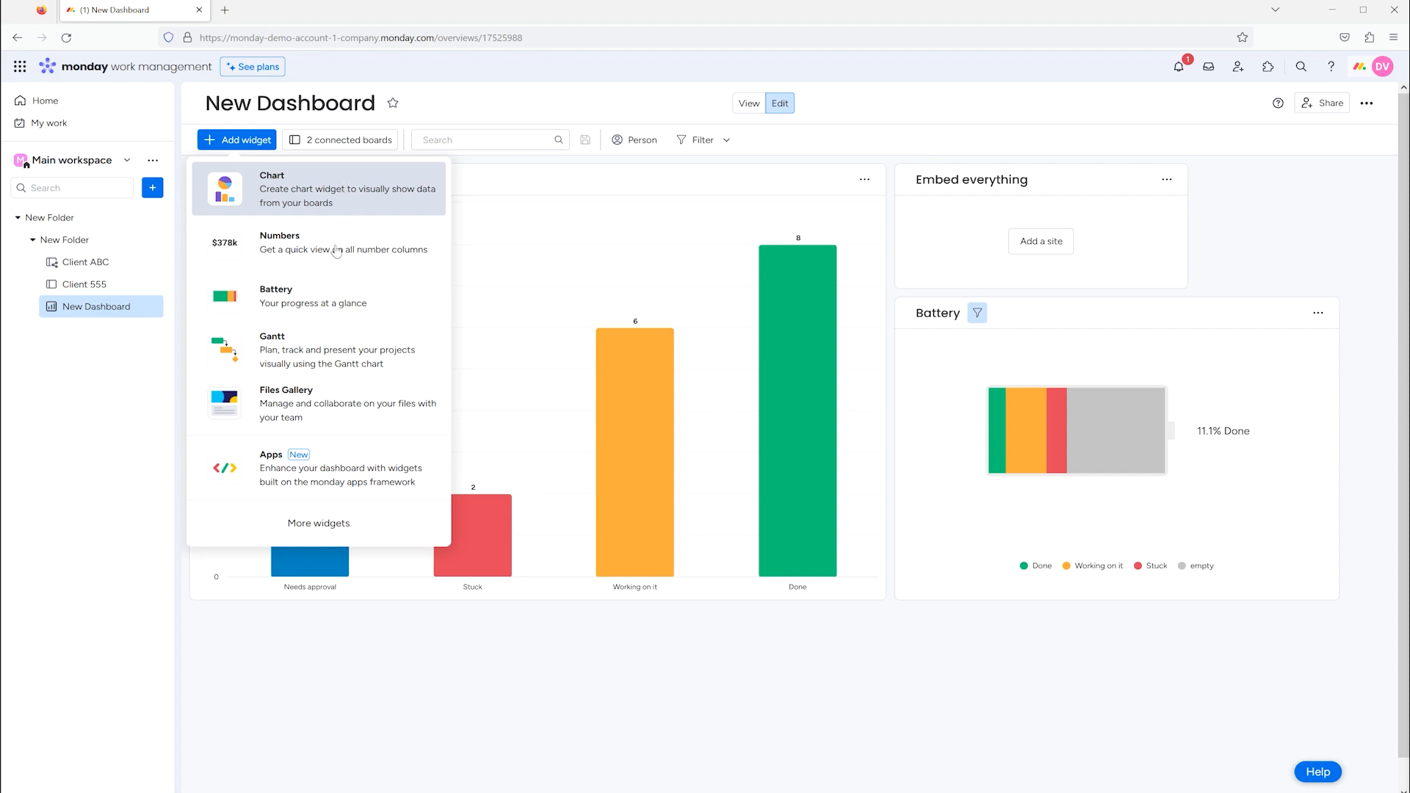
{"action": "left_click", "coordinate": [334, 525]}
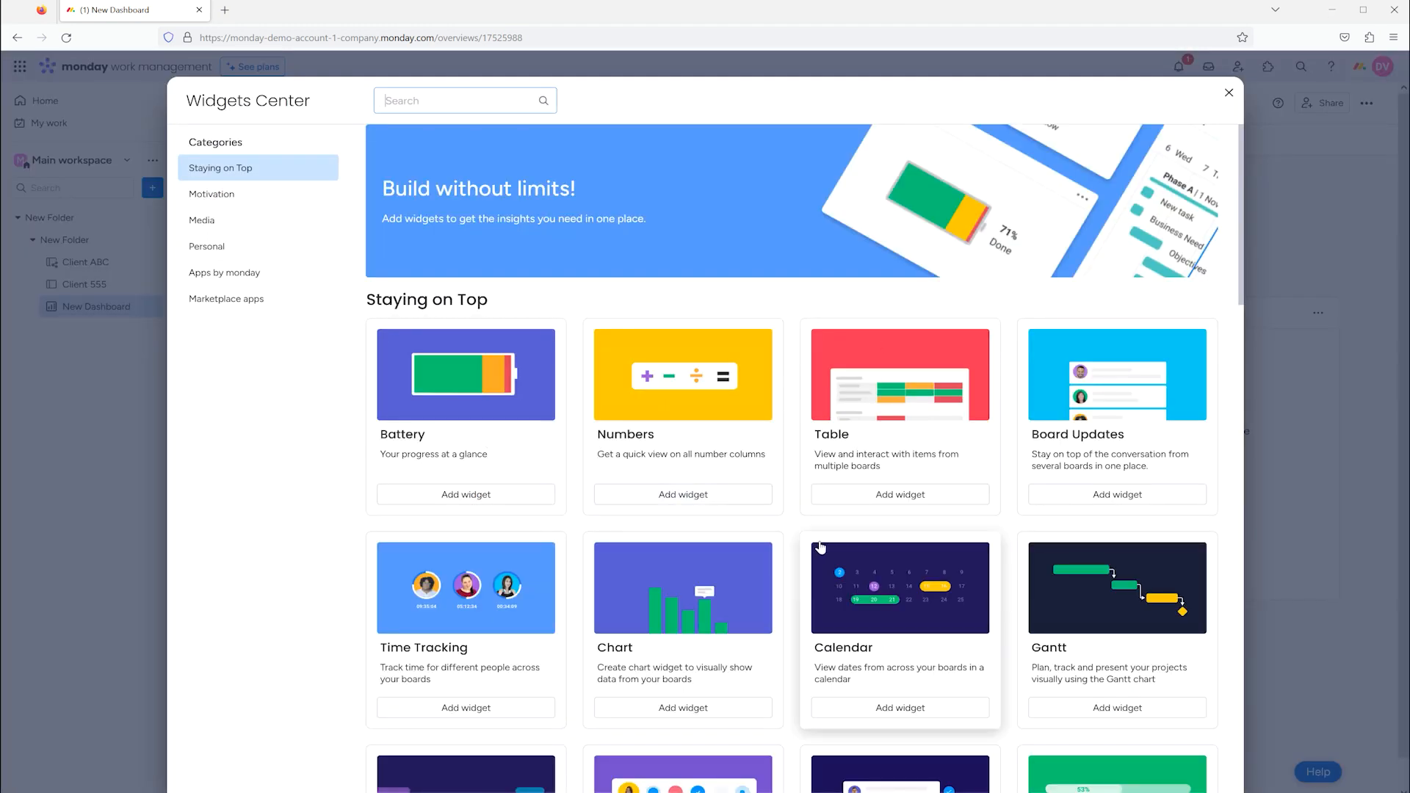
{"action": "scroll", "coordinate": [793, 538], "scroll_direction": "down", "scroll_amount": 5}
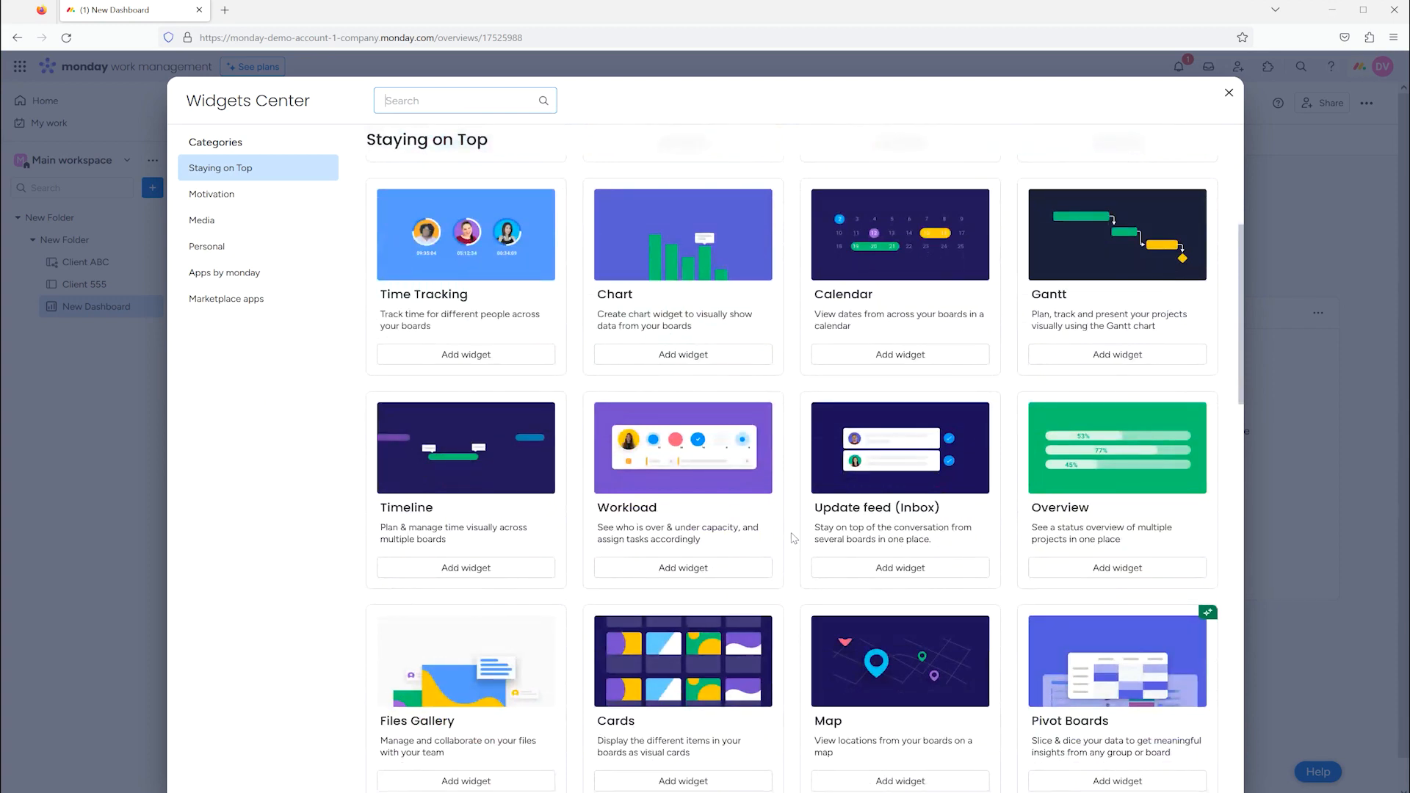
{"action": "scroll", "coordinate": [793, 538], "scroll_direction": "up", "scroll_amount": 5}
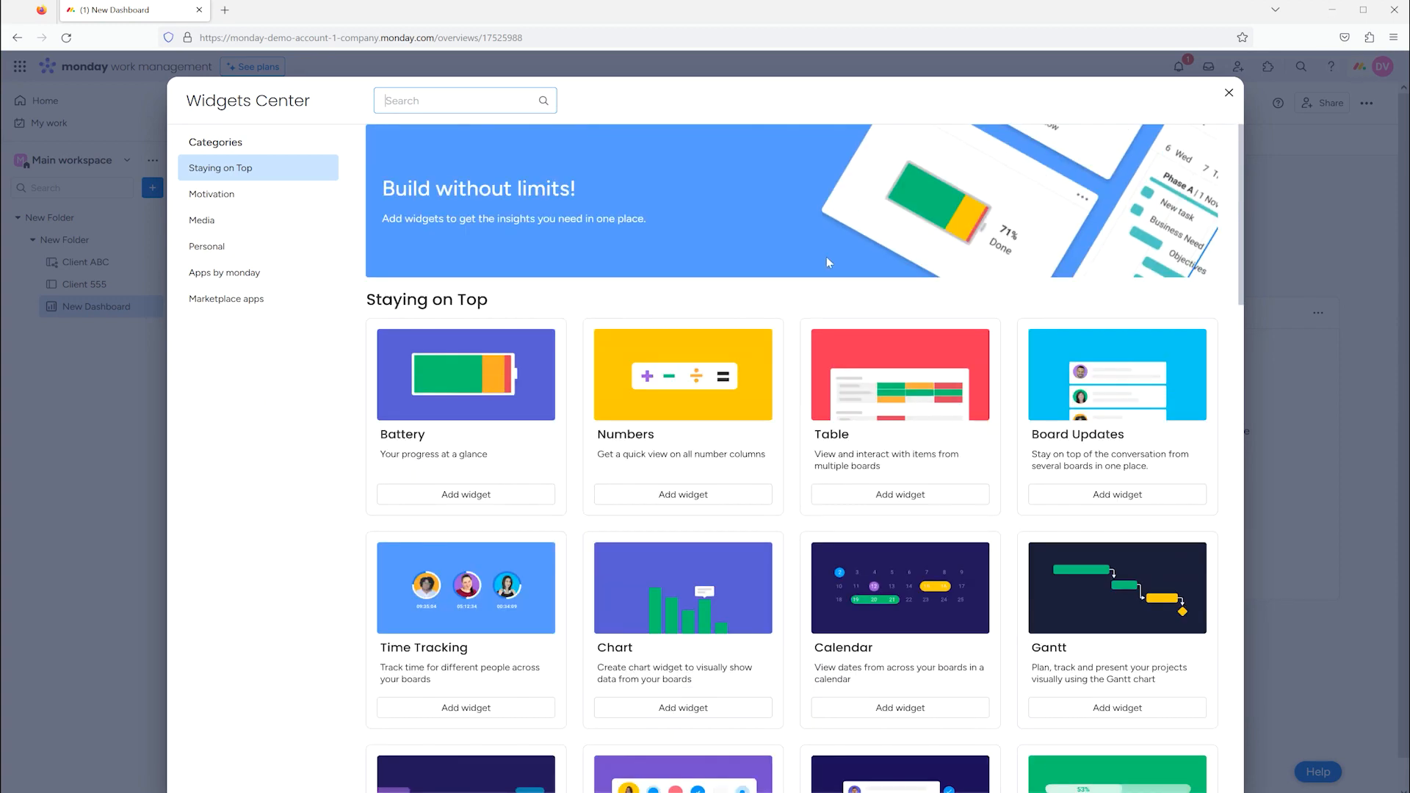
{"action": "left_click", "coordinate": [1228, 92]}
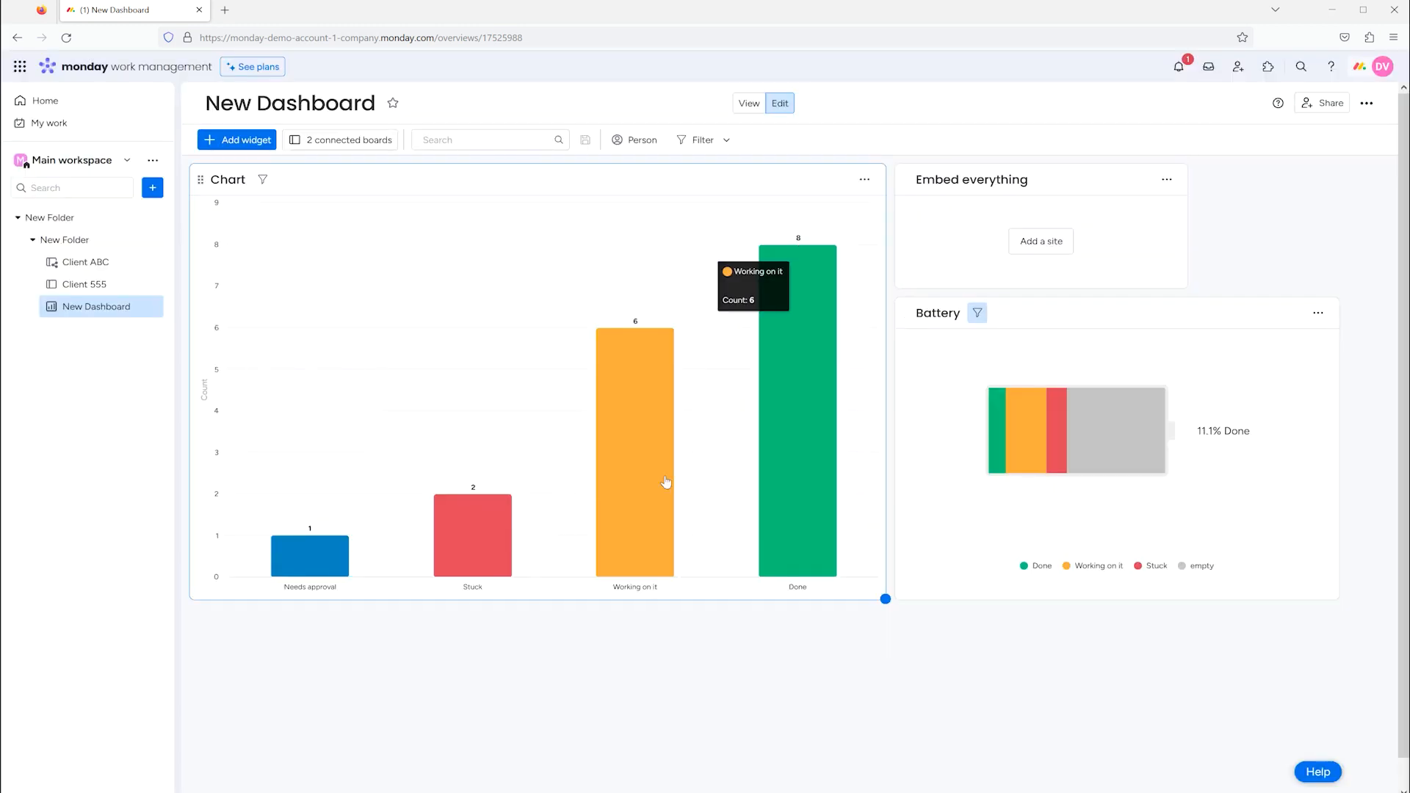